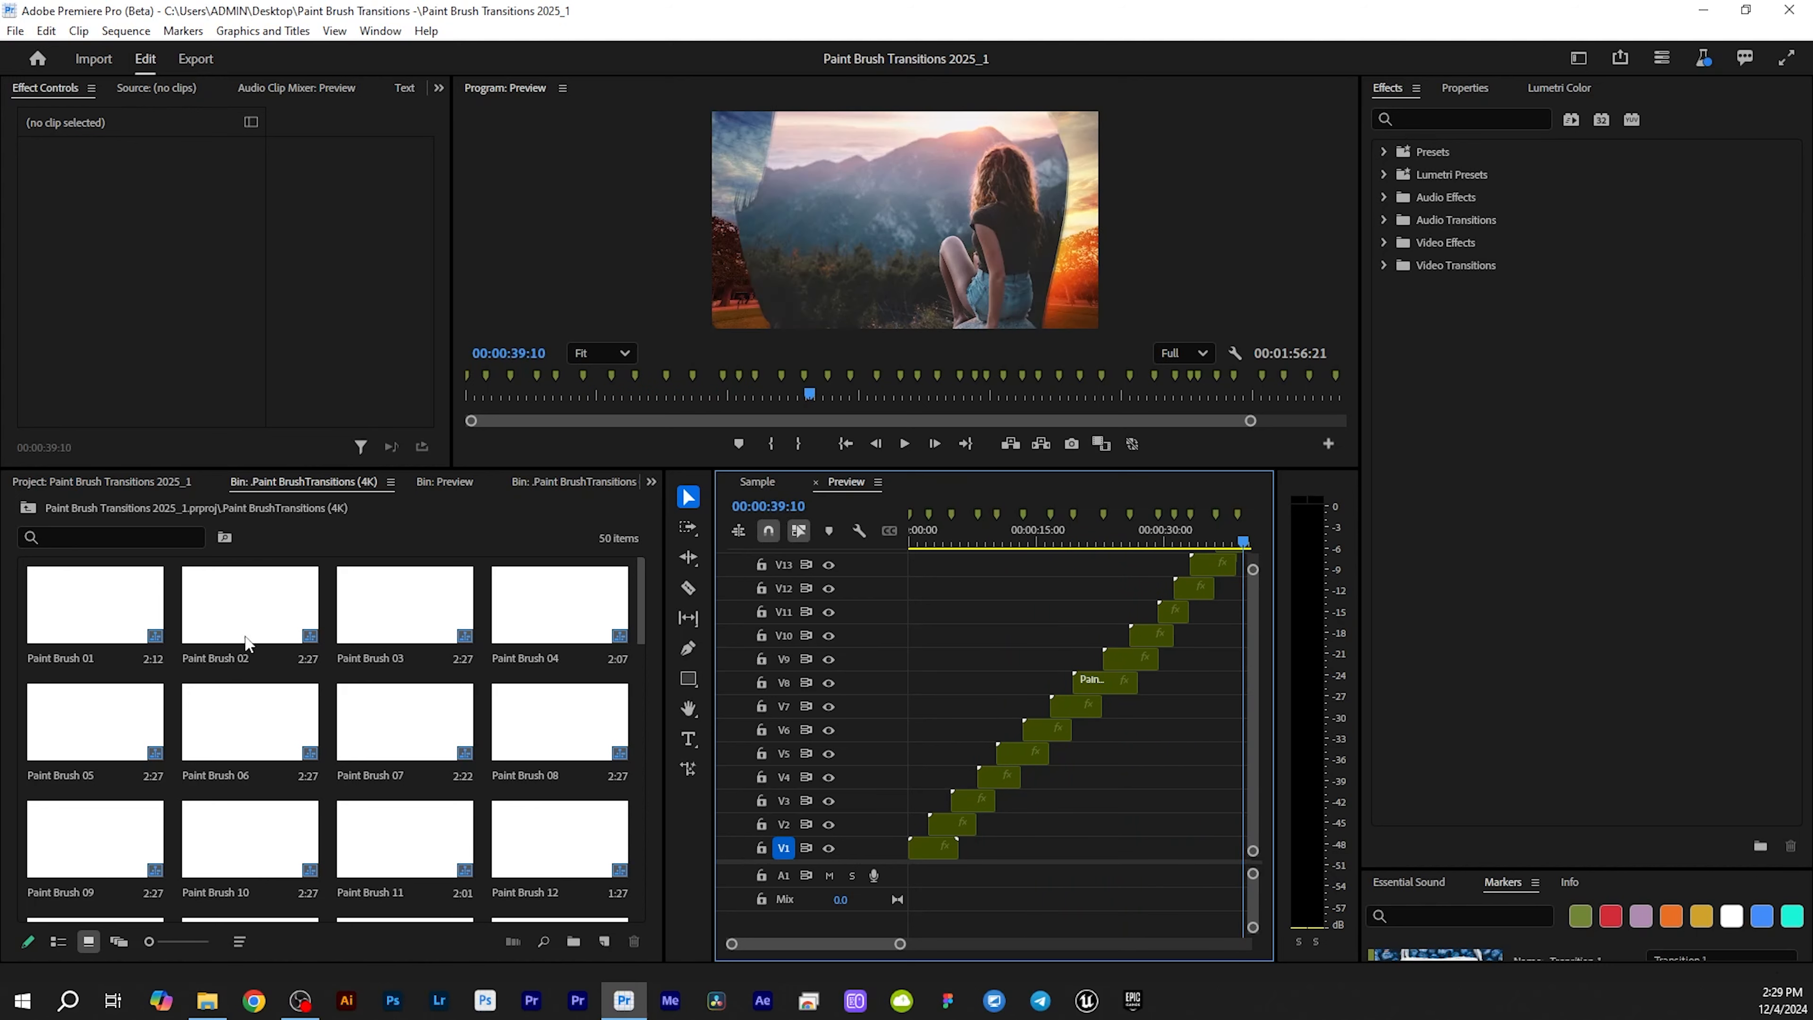
# Step: Examine the Paint Brush transitions in the FullHD and InstaStory & IGTV bins, returning to the project root
pyautogui.click(155, 482)
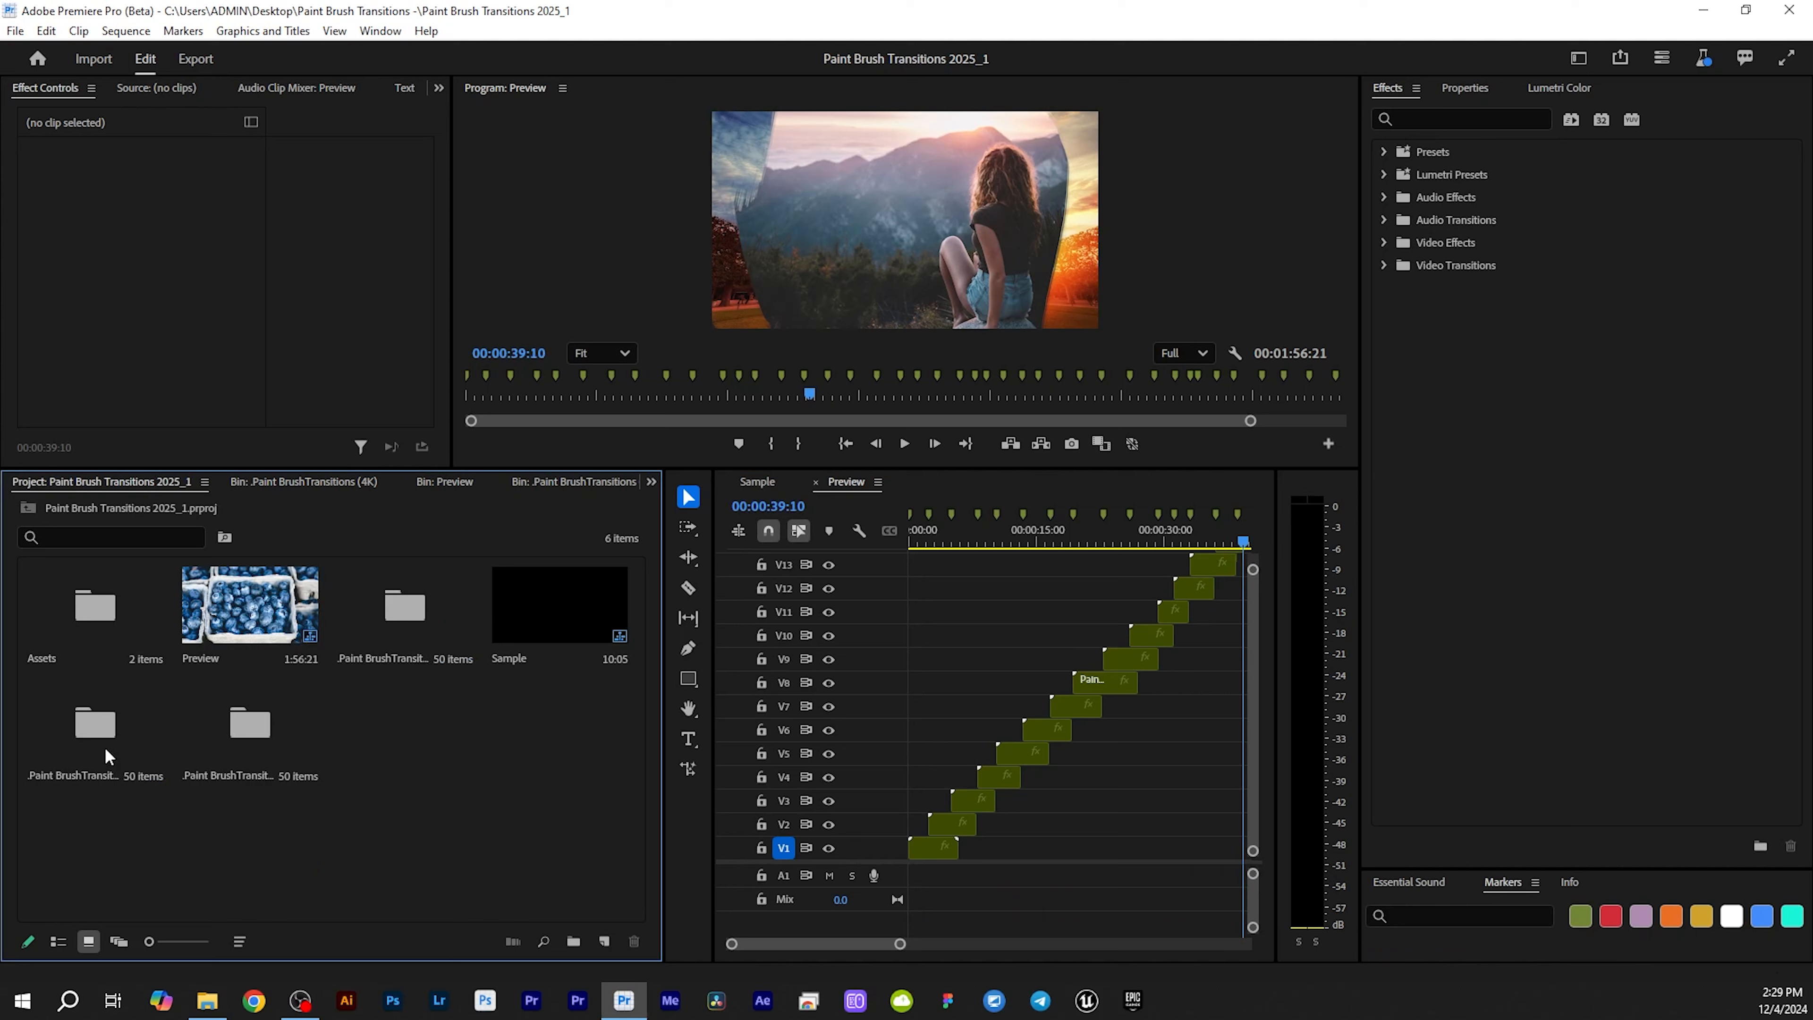
pyautogui.doubleClick(410, 603)
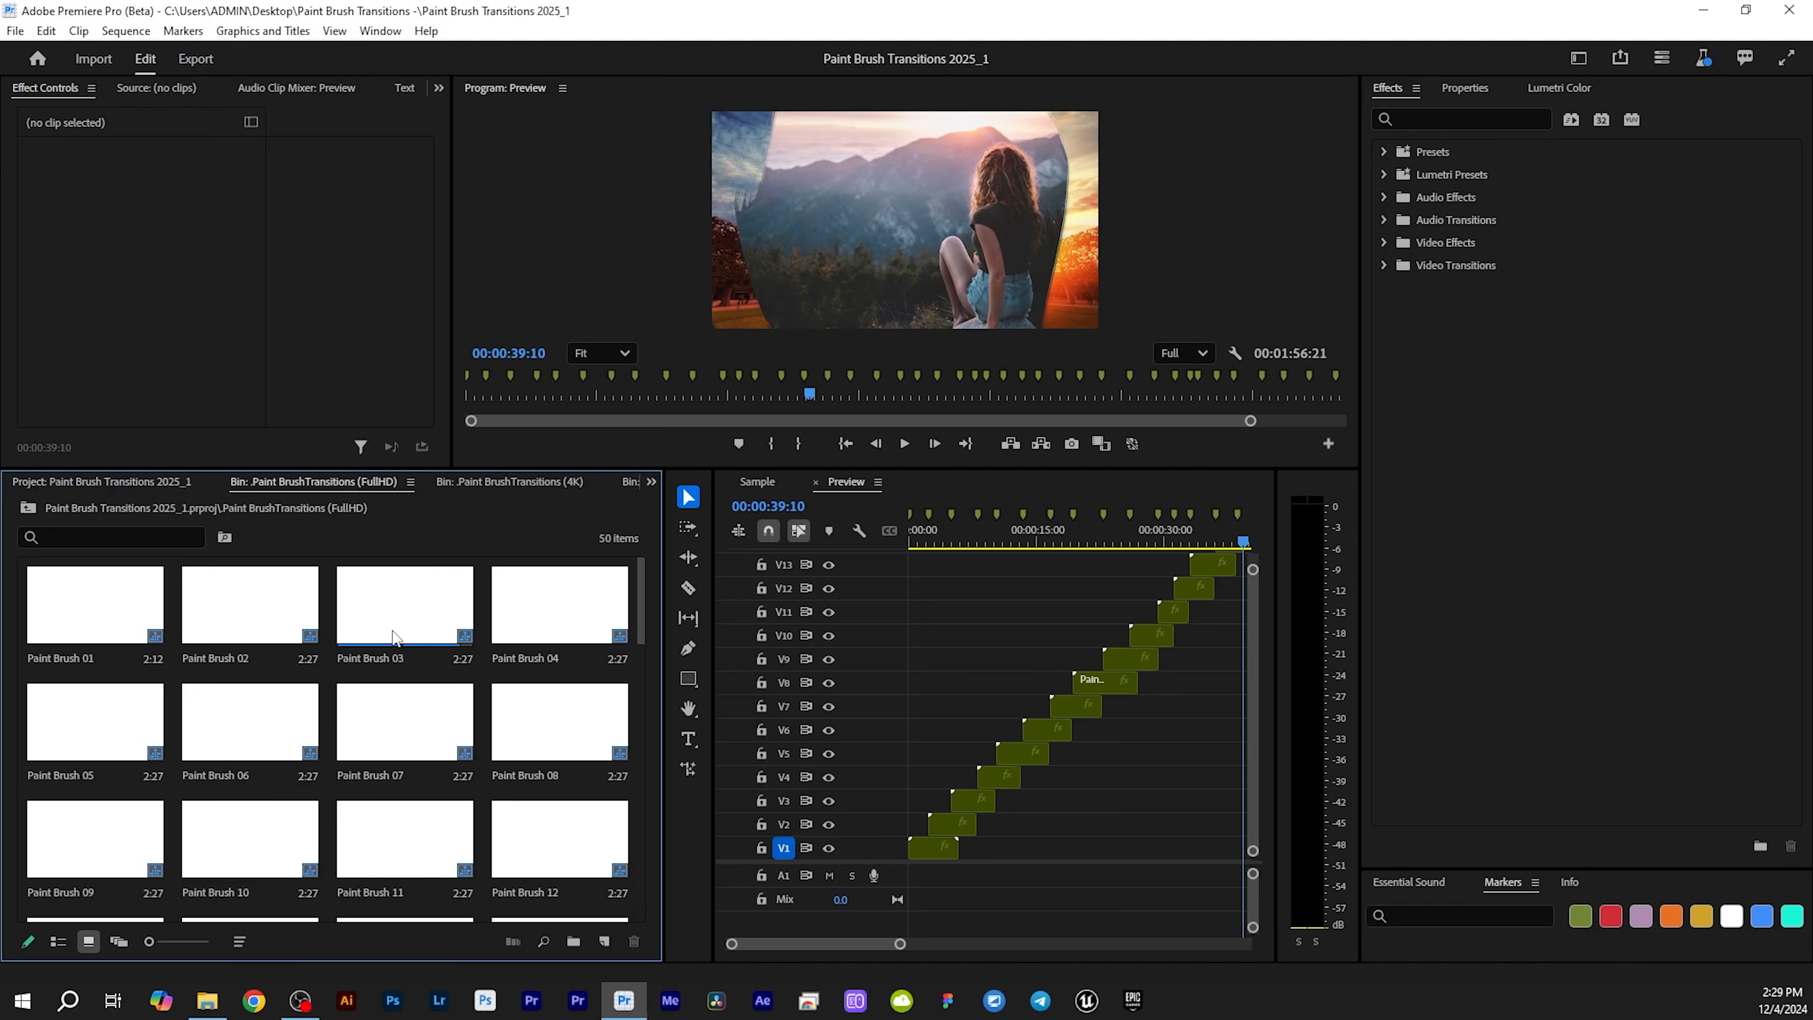
pyautogui.click(146, 480)
pyautogui.doubleClick(429, 612)
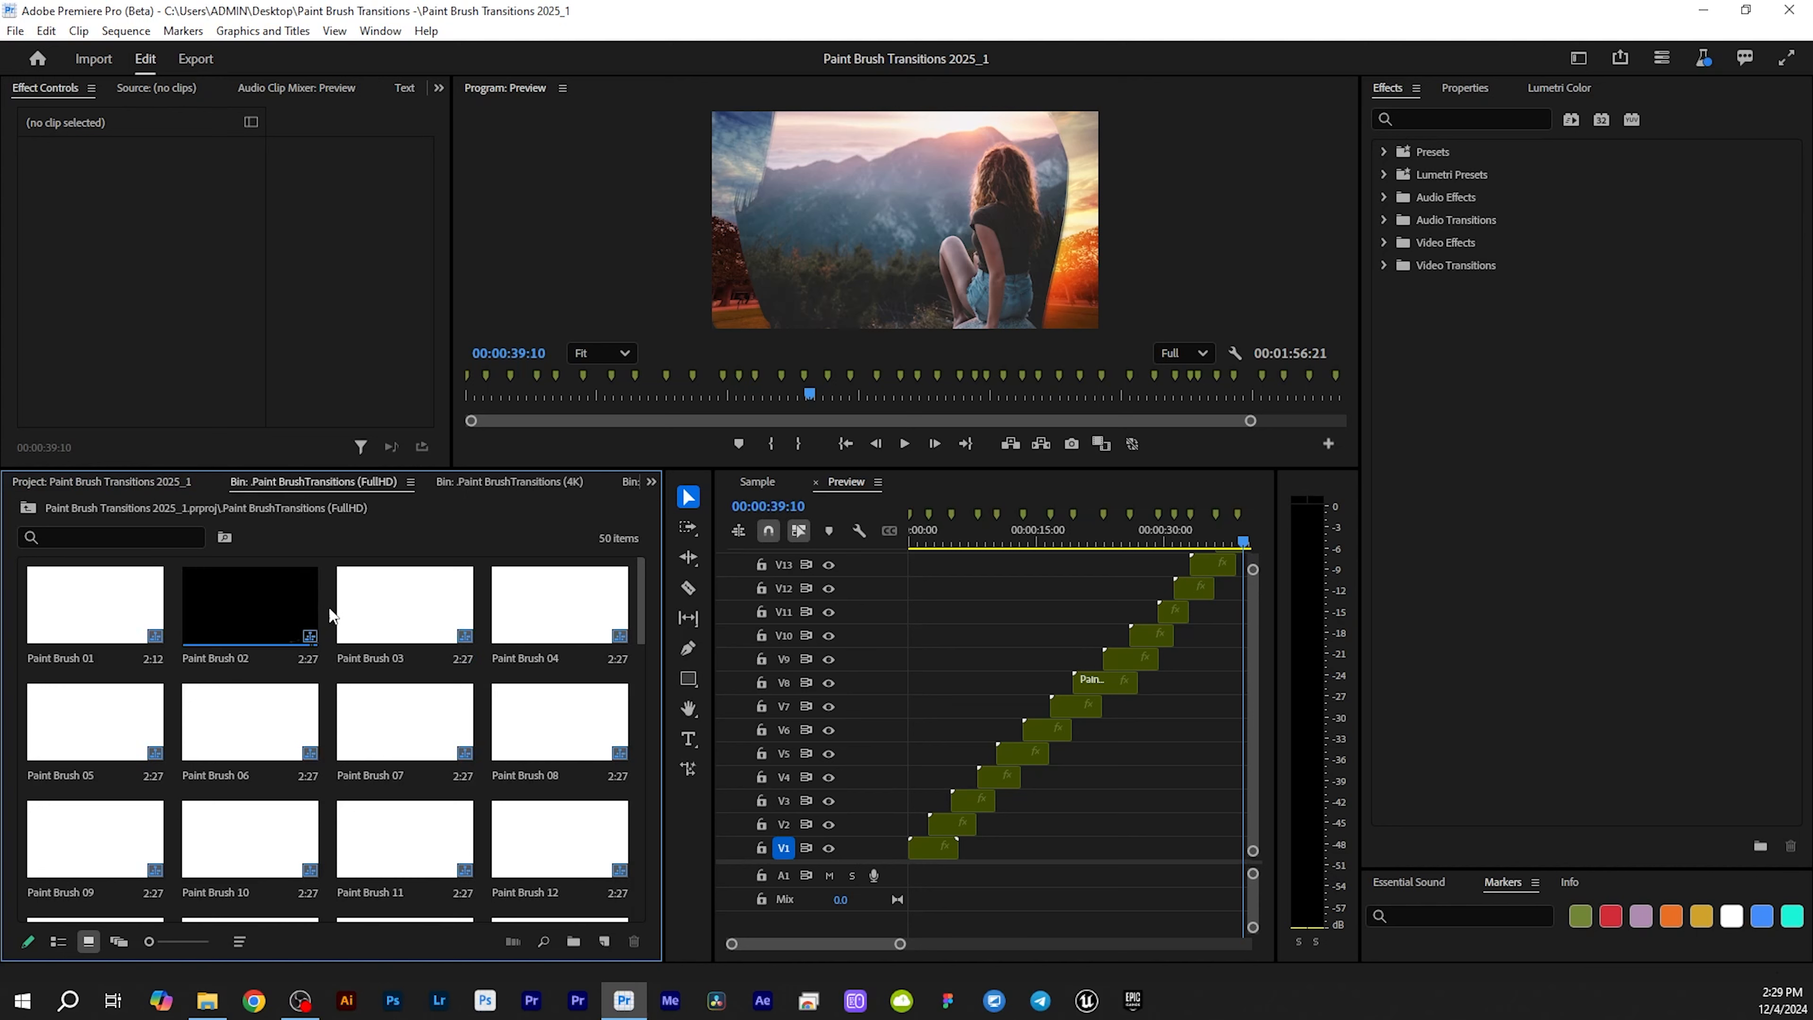
pyautogui.click(138, 477)
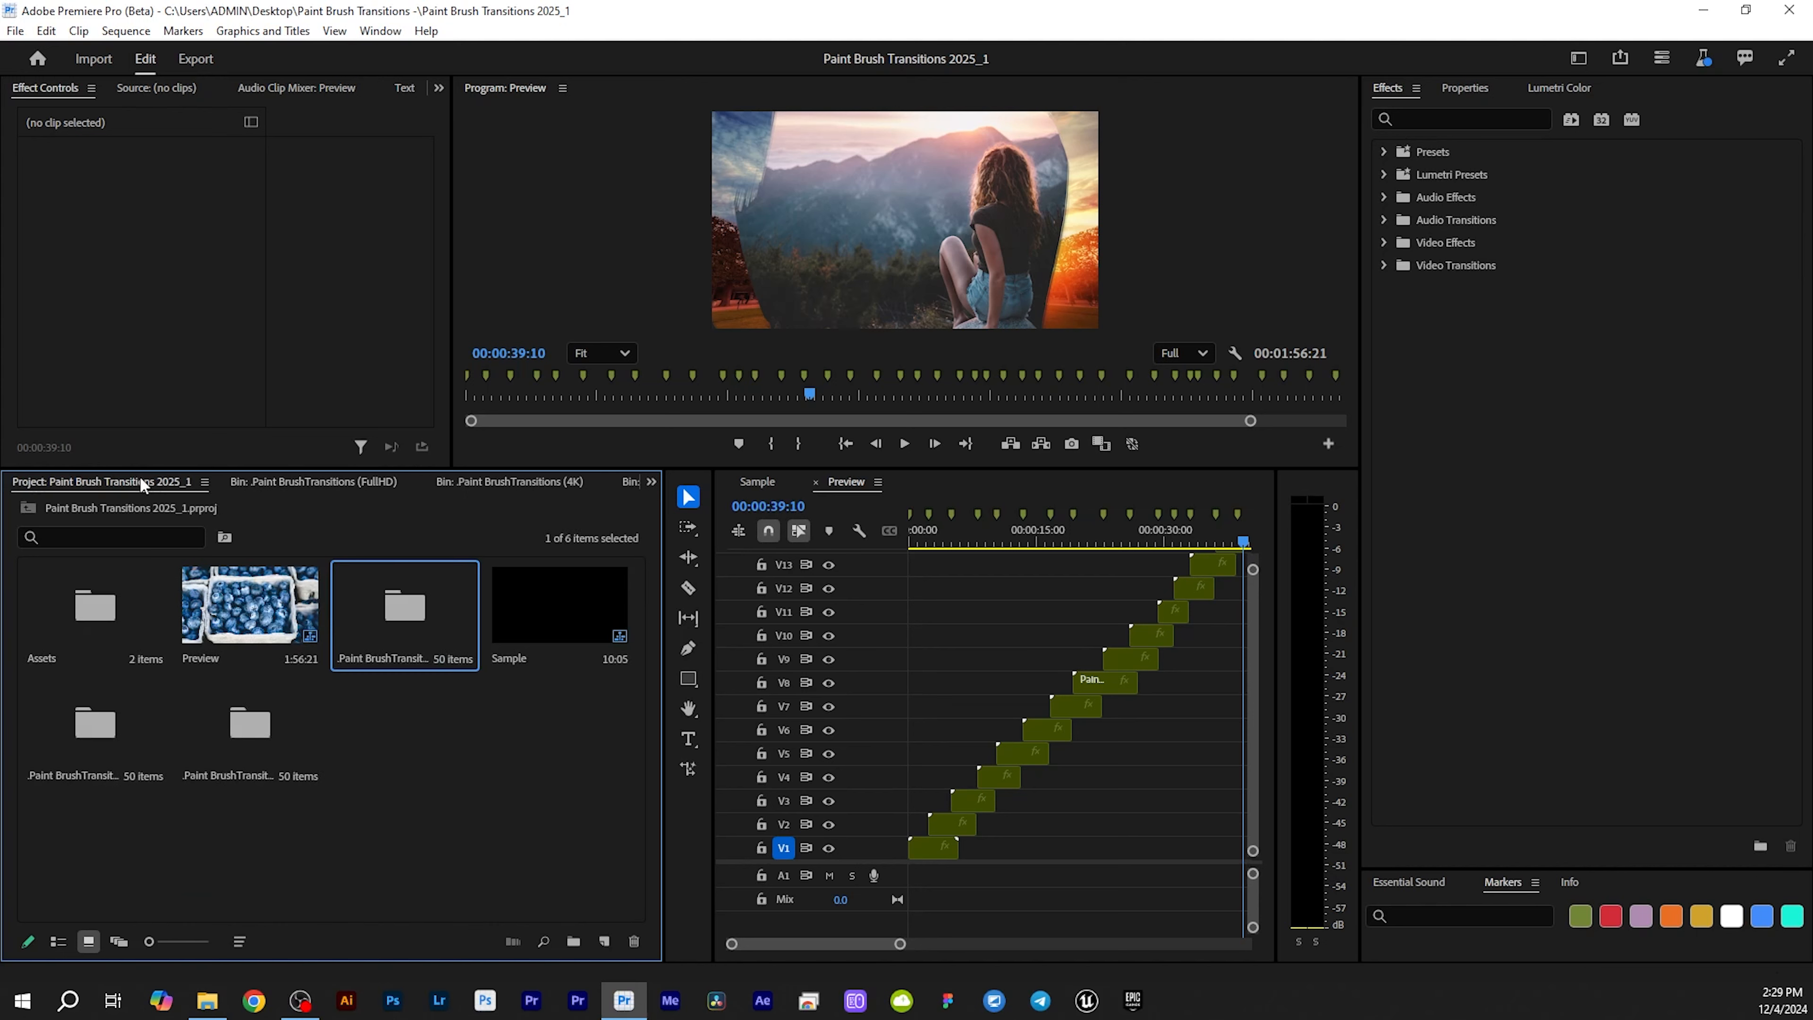
pyautogui.doubleClick(119, 757)
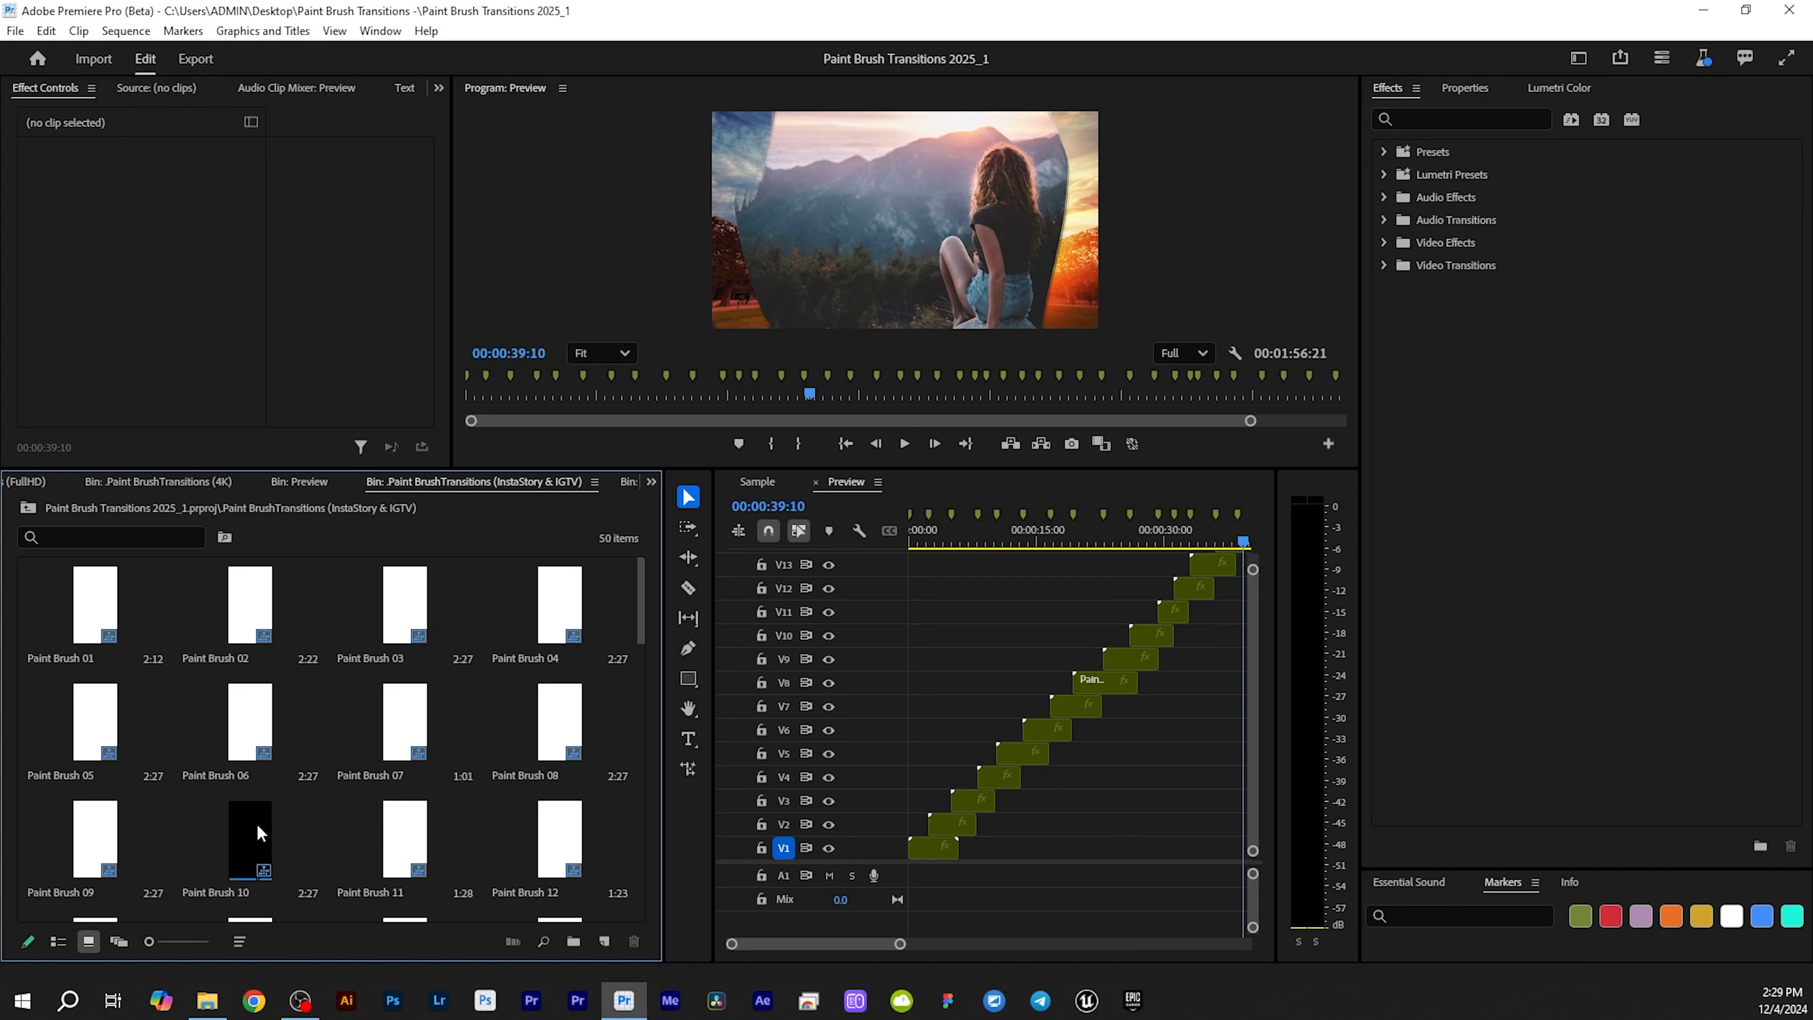
pyautogui.click(50, 481)
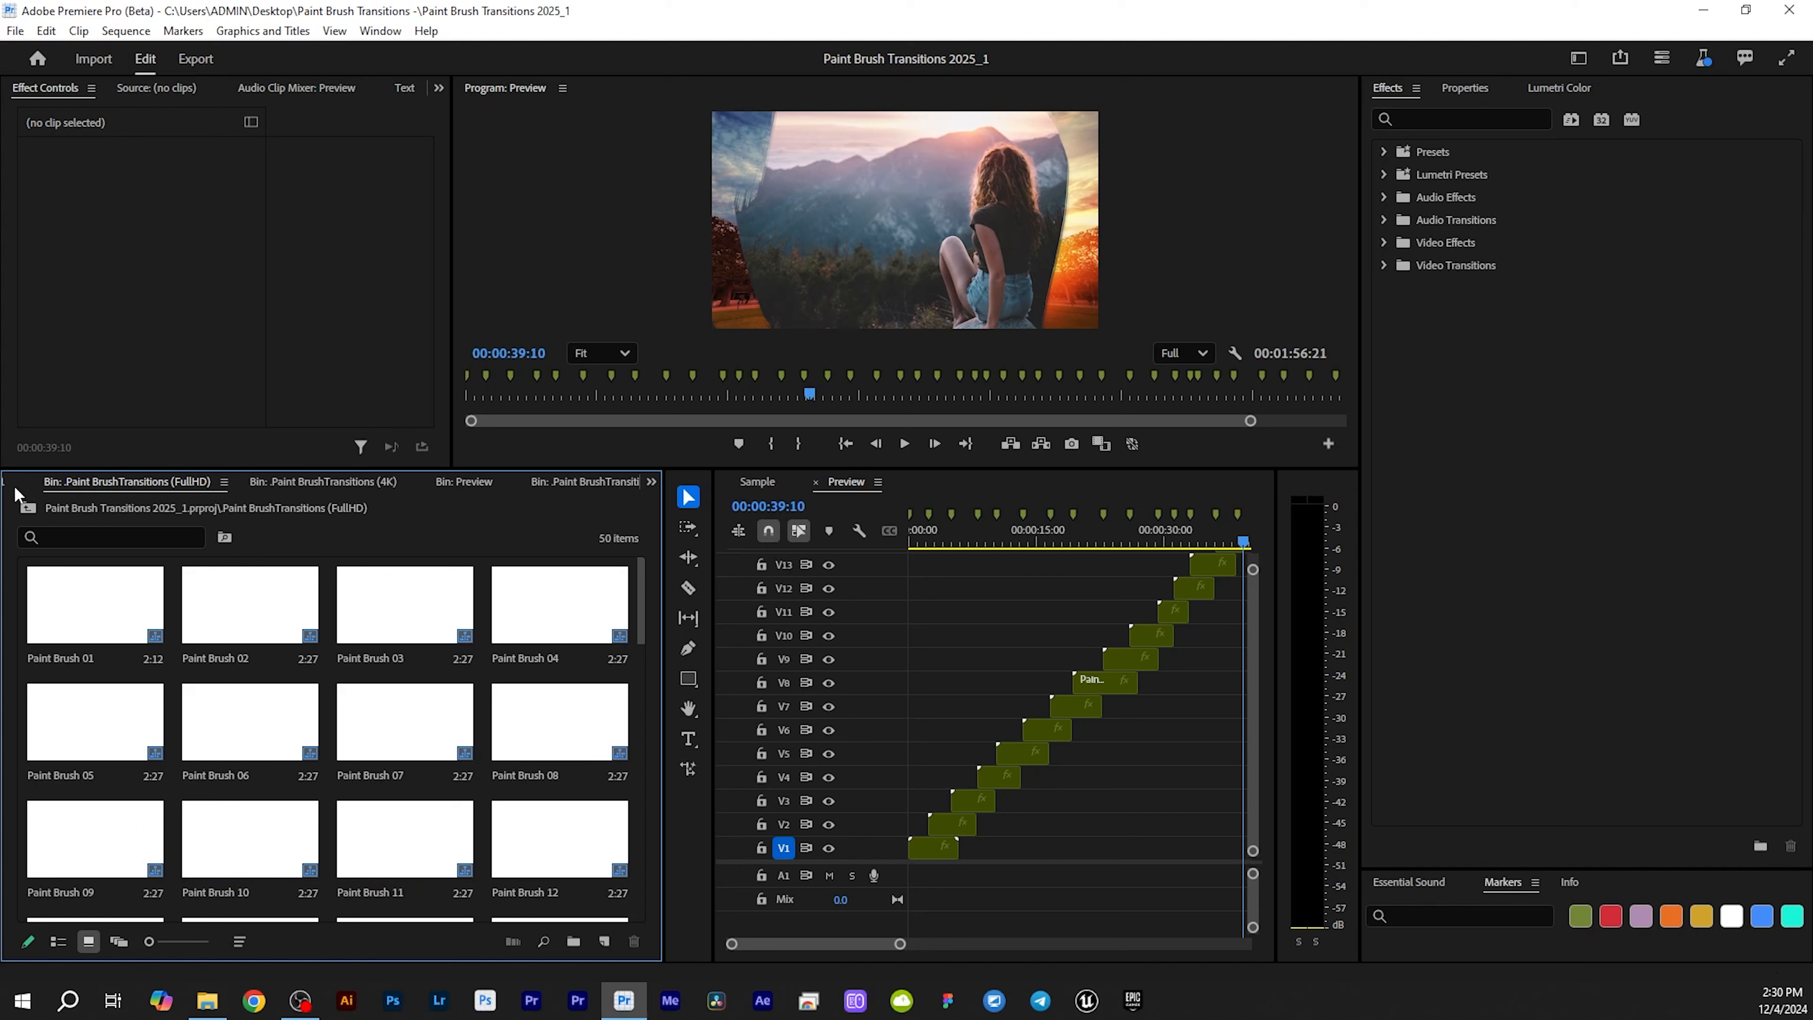
pyautogui.click(17, 484)
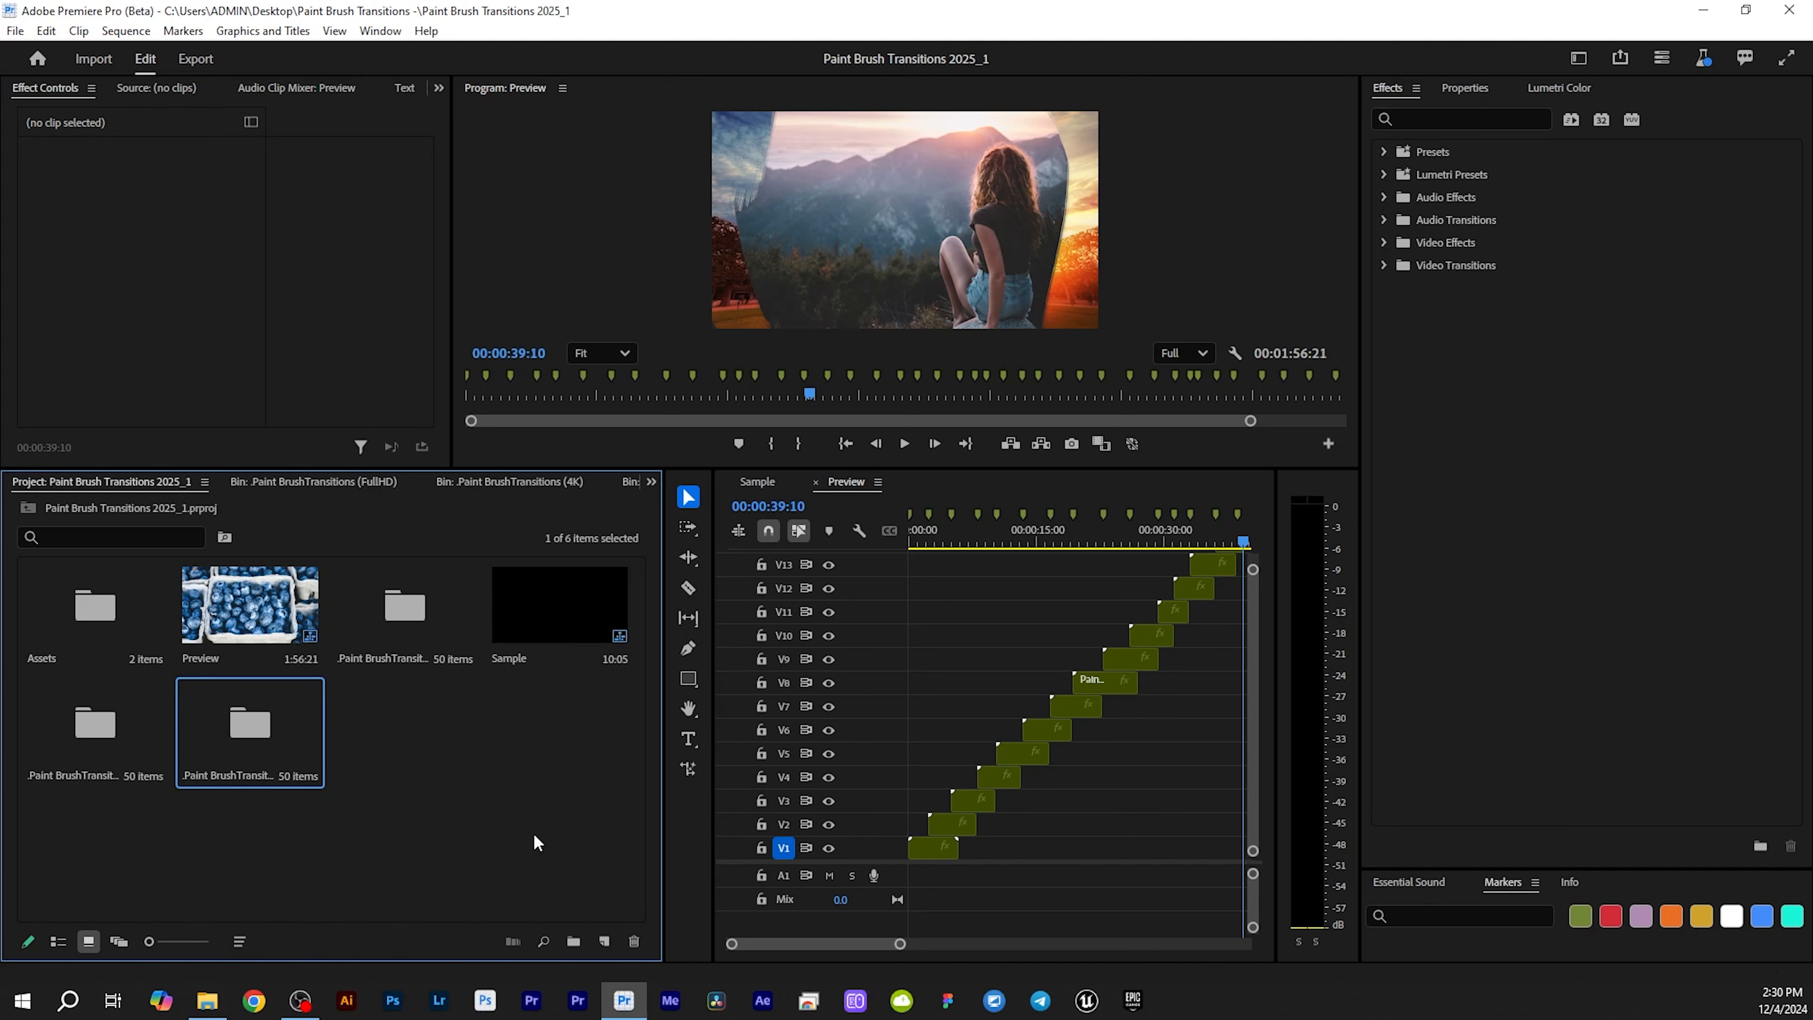
# Step: Create a new bin named "clips" in the project root
pyautogui.click(544, 864)
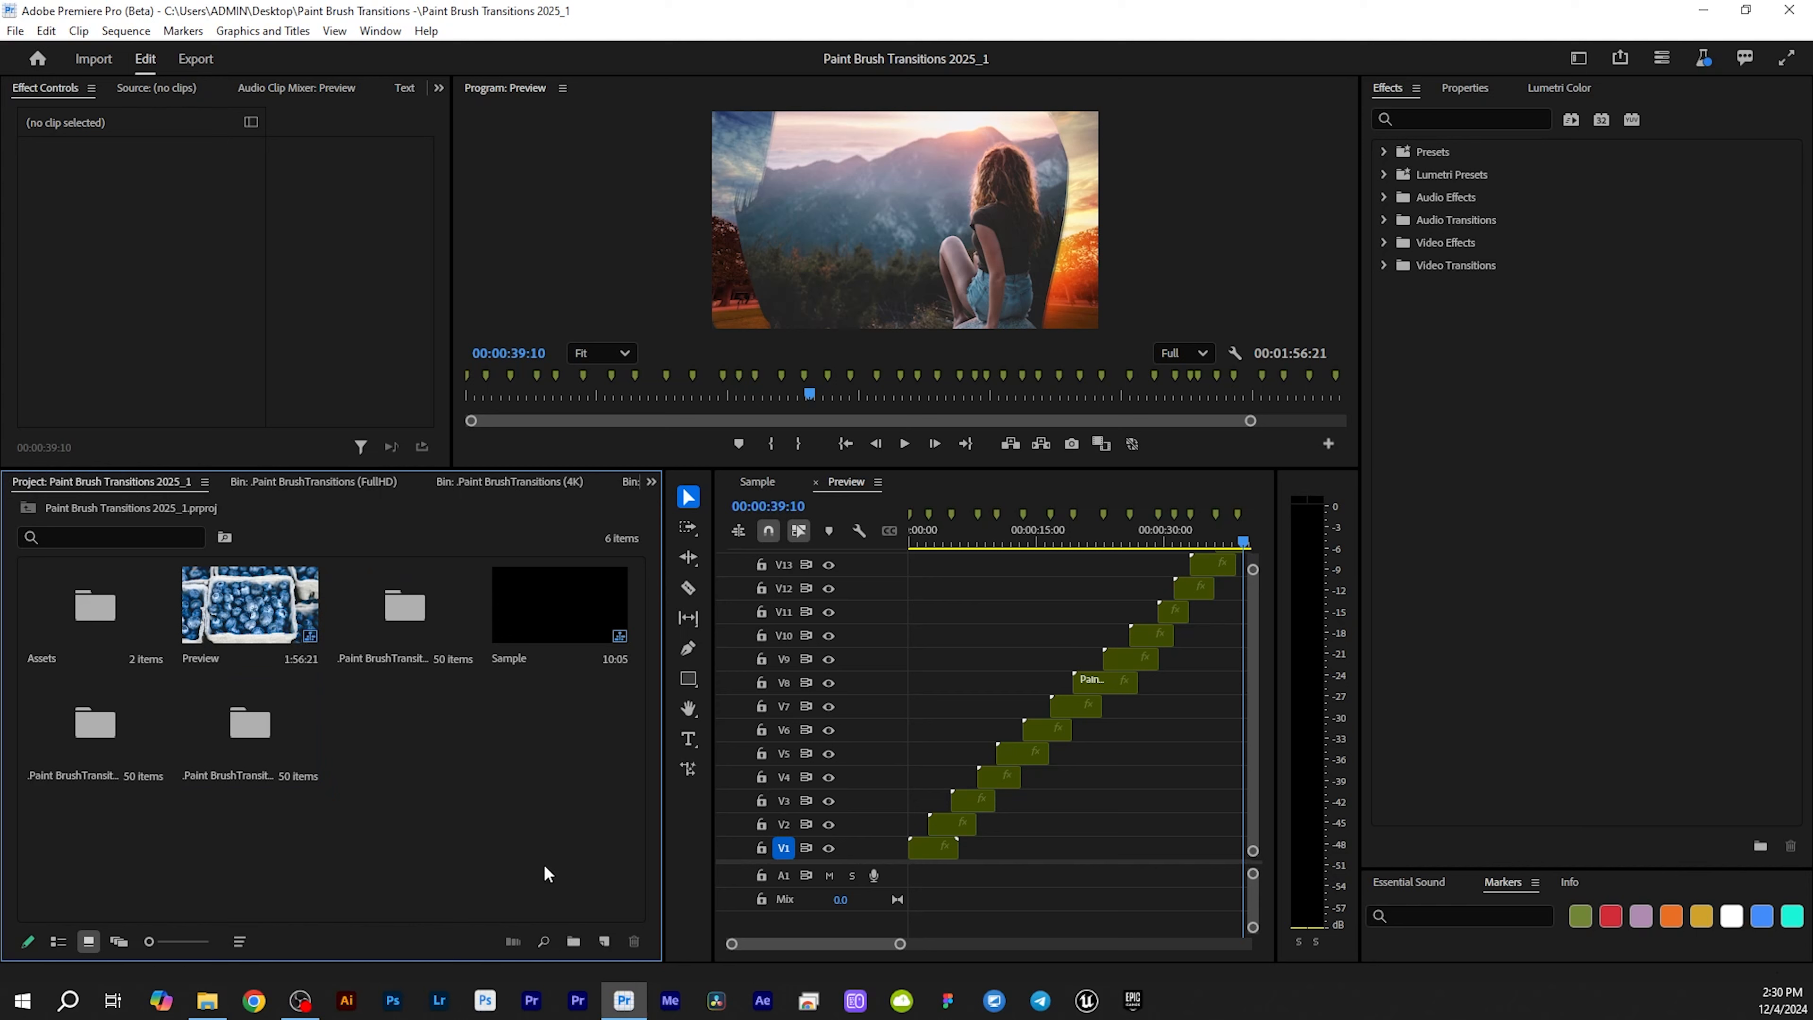
pyautogui.click(573, 941)
pyautogui.write('clips')
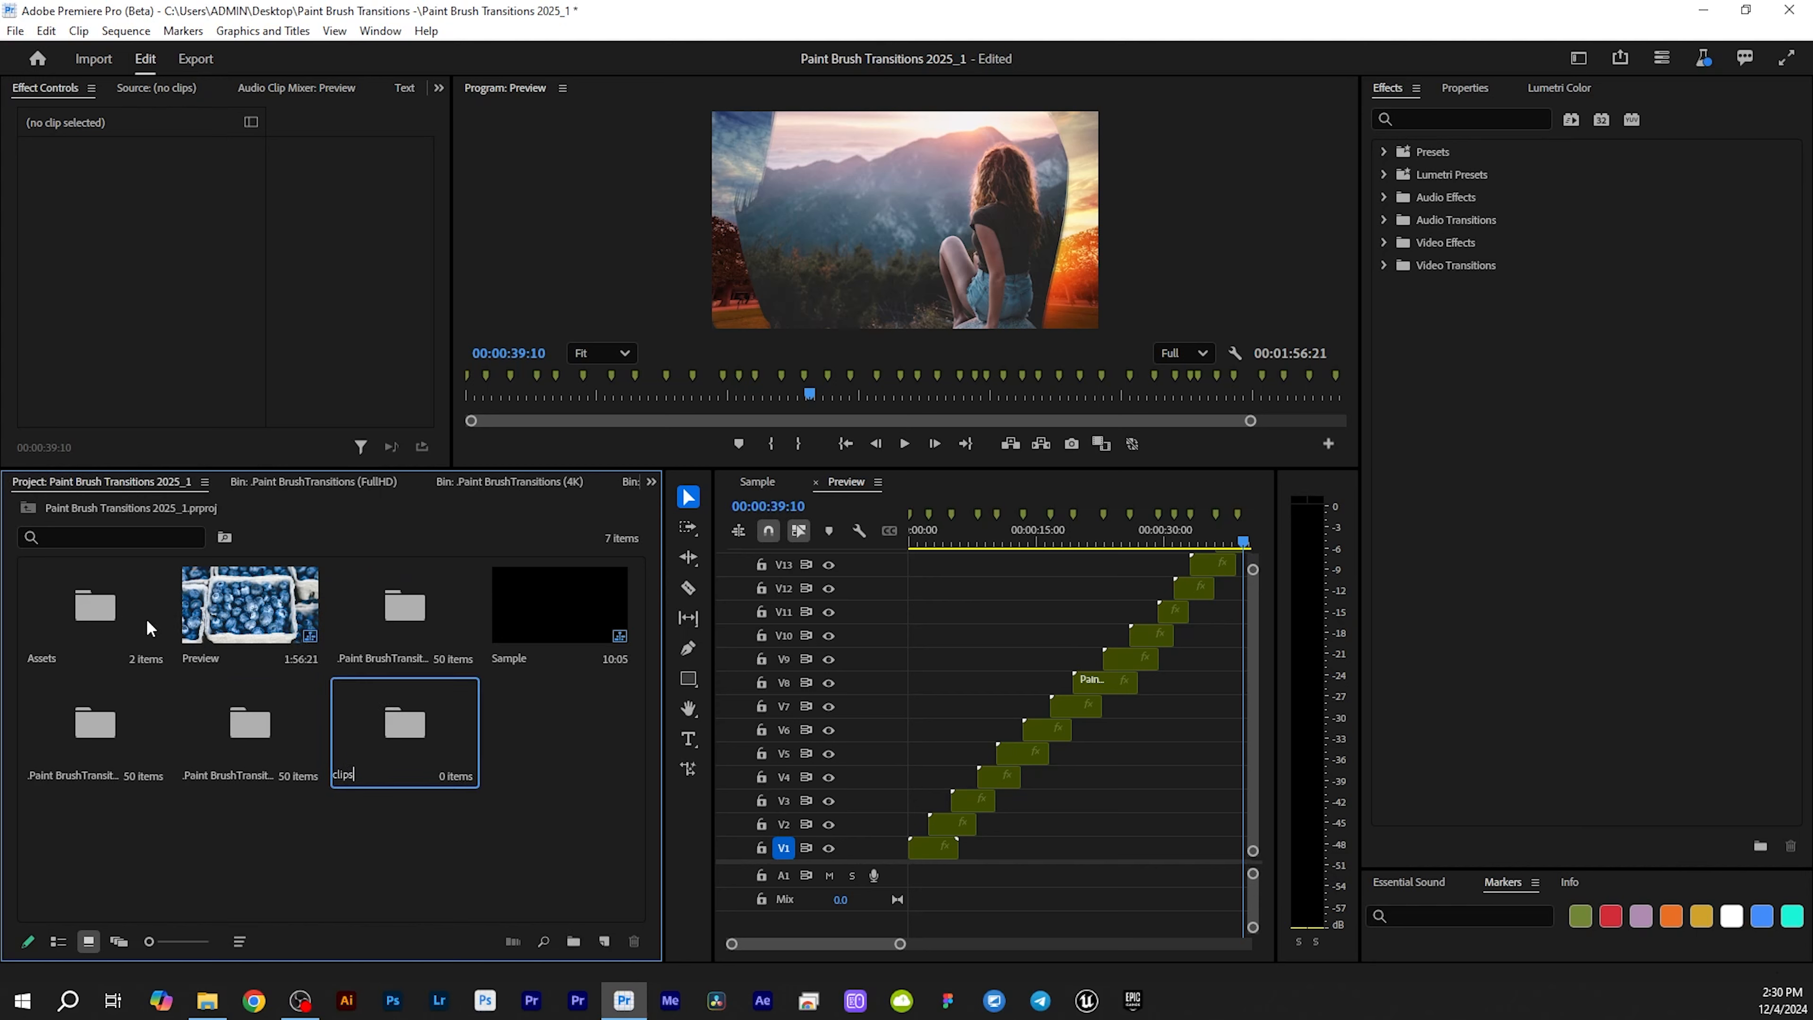
pyautogui.click(577, 773)
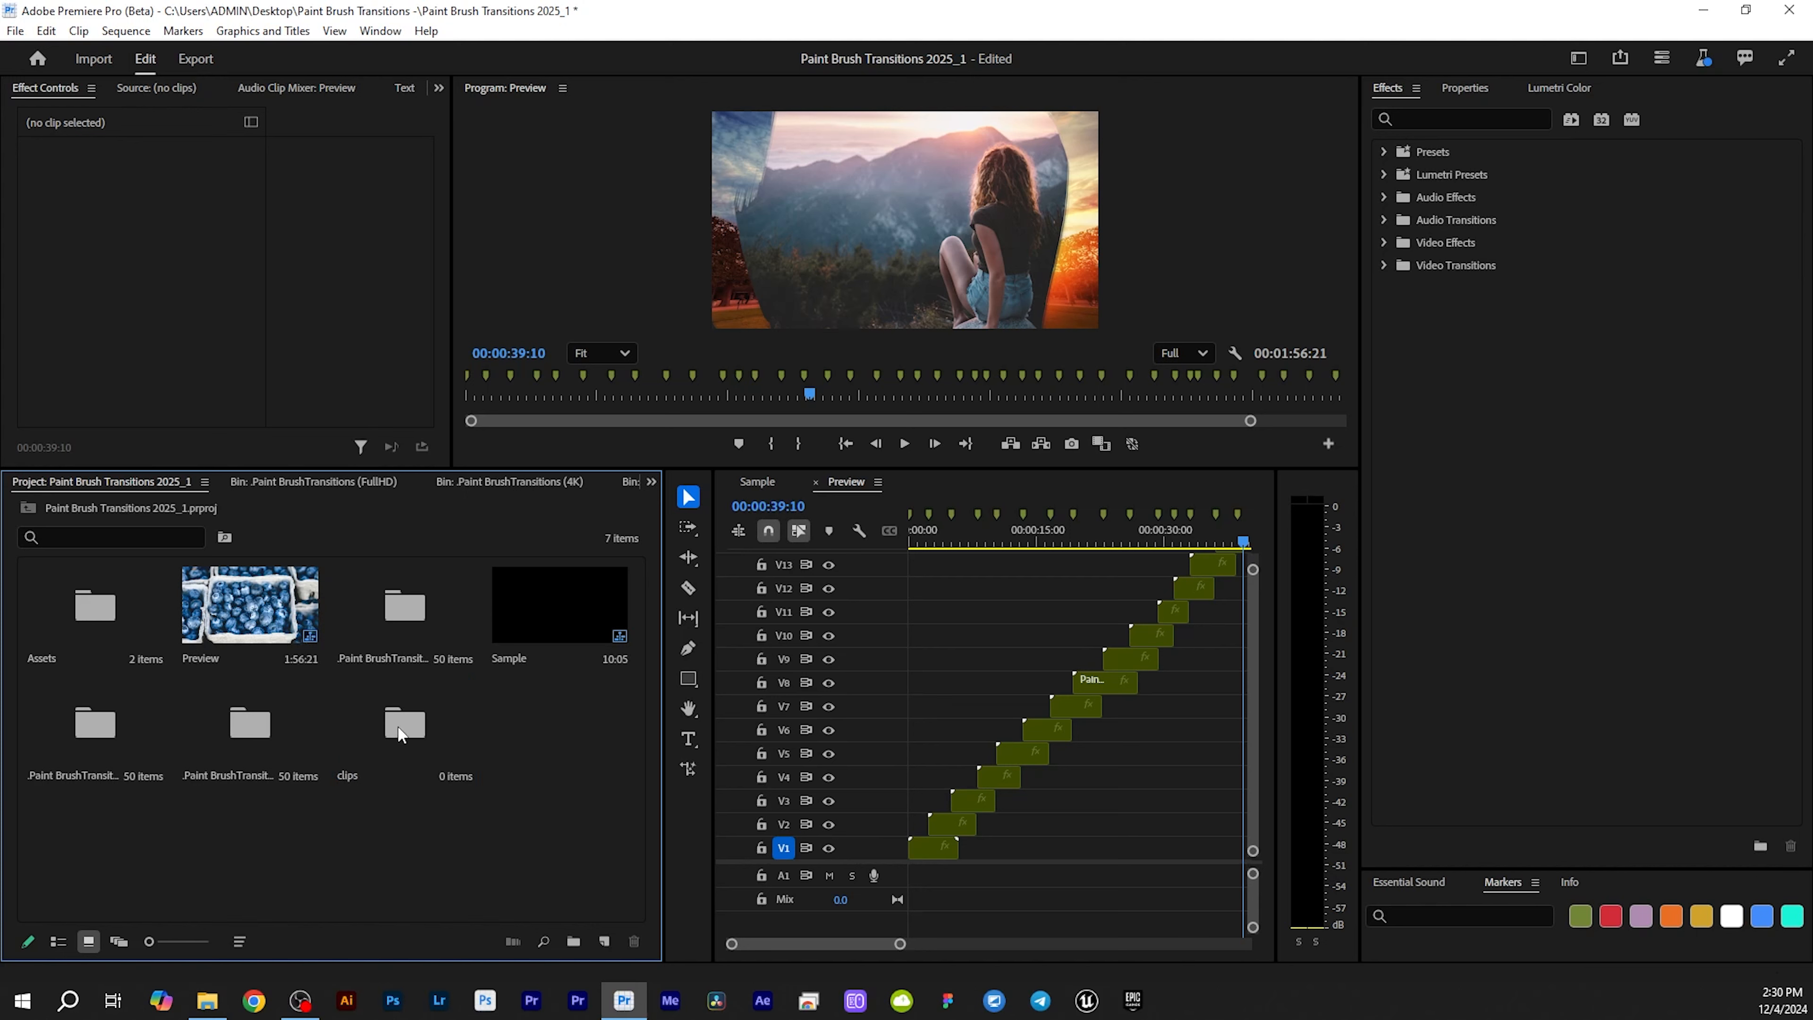
# Step: Import the two videos from the Paint Brush Transitions project's CLIPS folder on disk into the clips bin
pyautogui.doubleClick(399, 754)
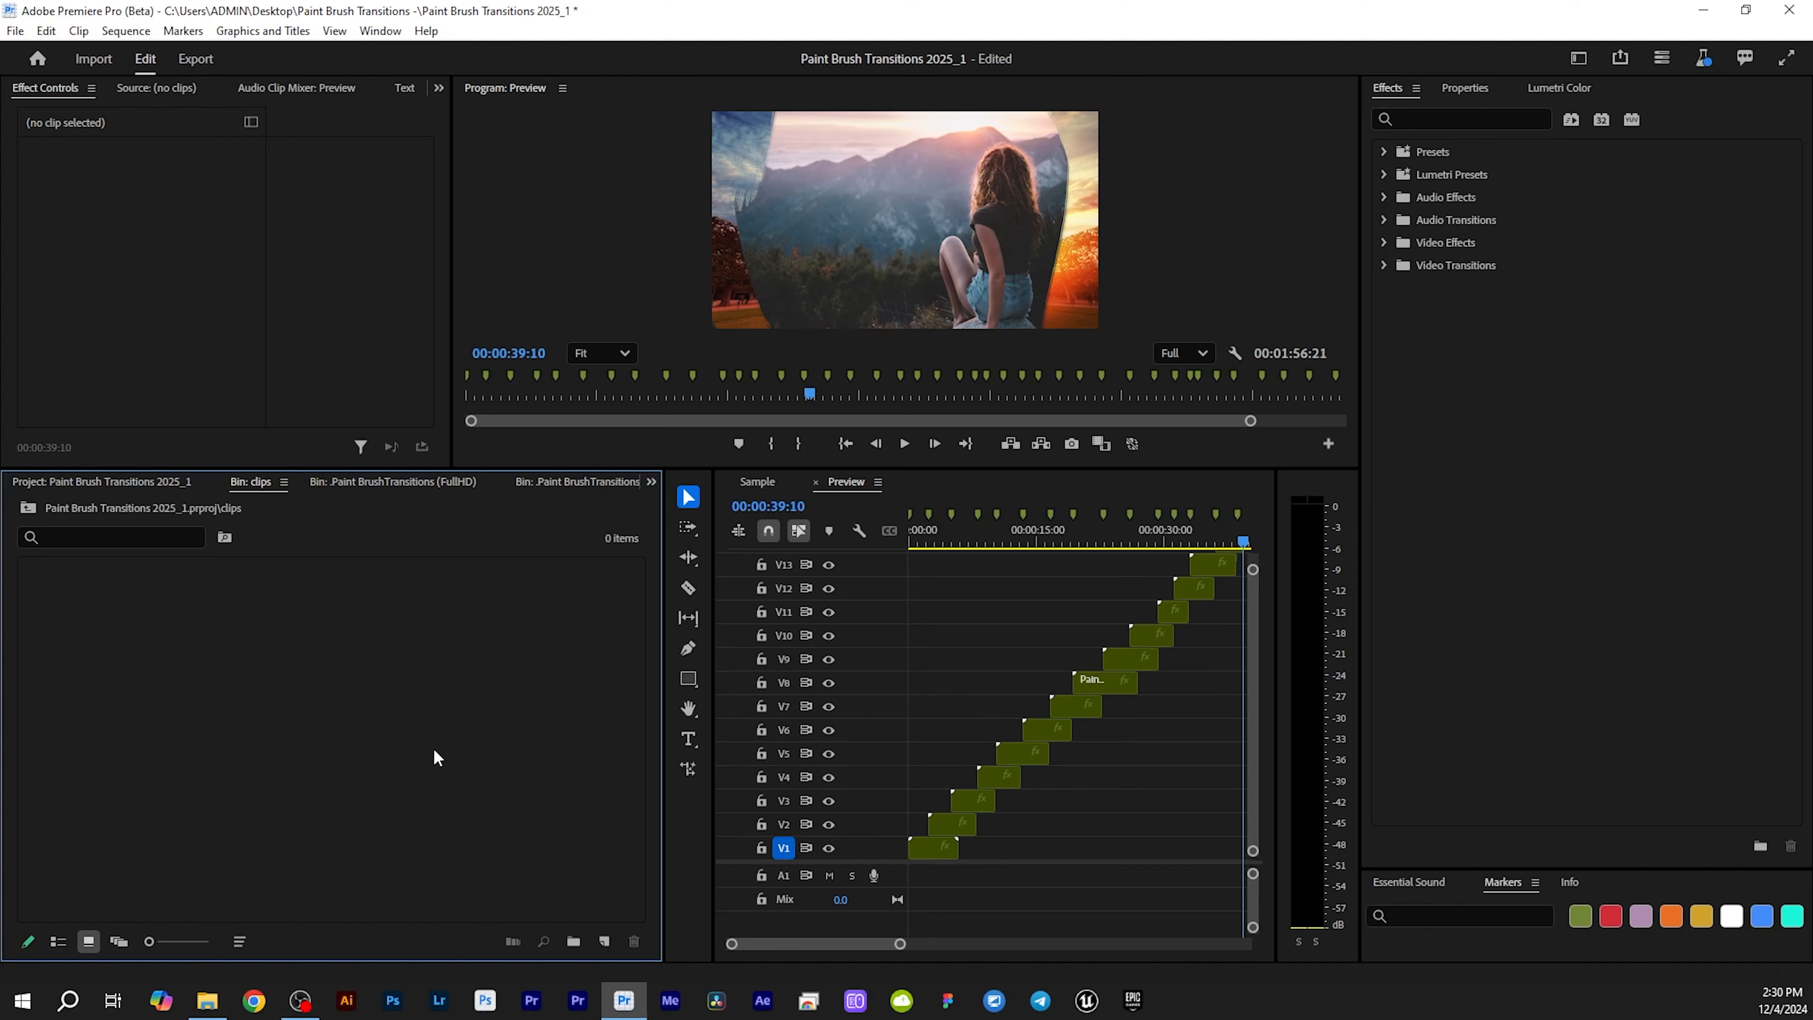
pyautogui.click(1702, 10)
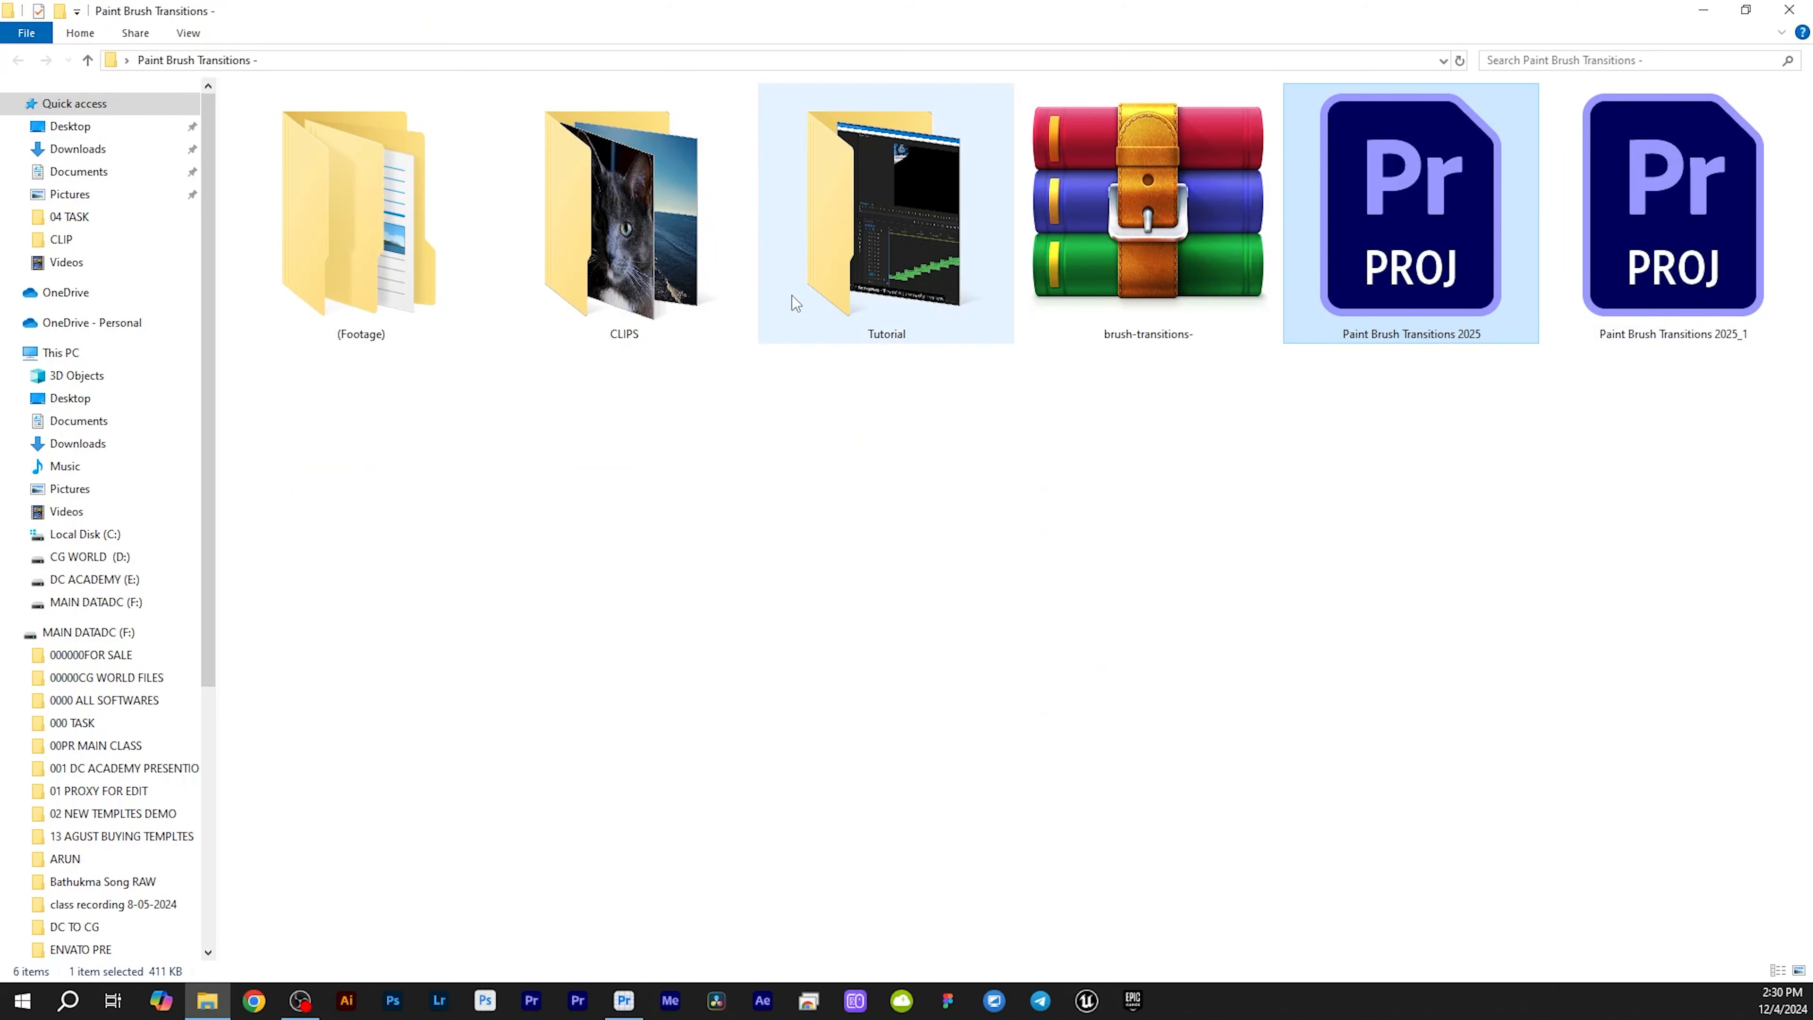
pyautogui.doubleClick(676, 234)
pyautogui.moveTo(380, 262); pyautogui.dragTo(297, 698)
pyautogui.click(474, 724)
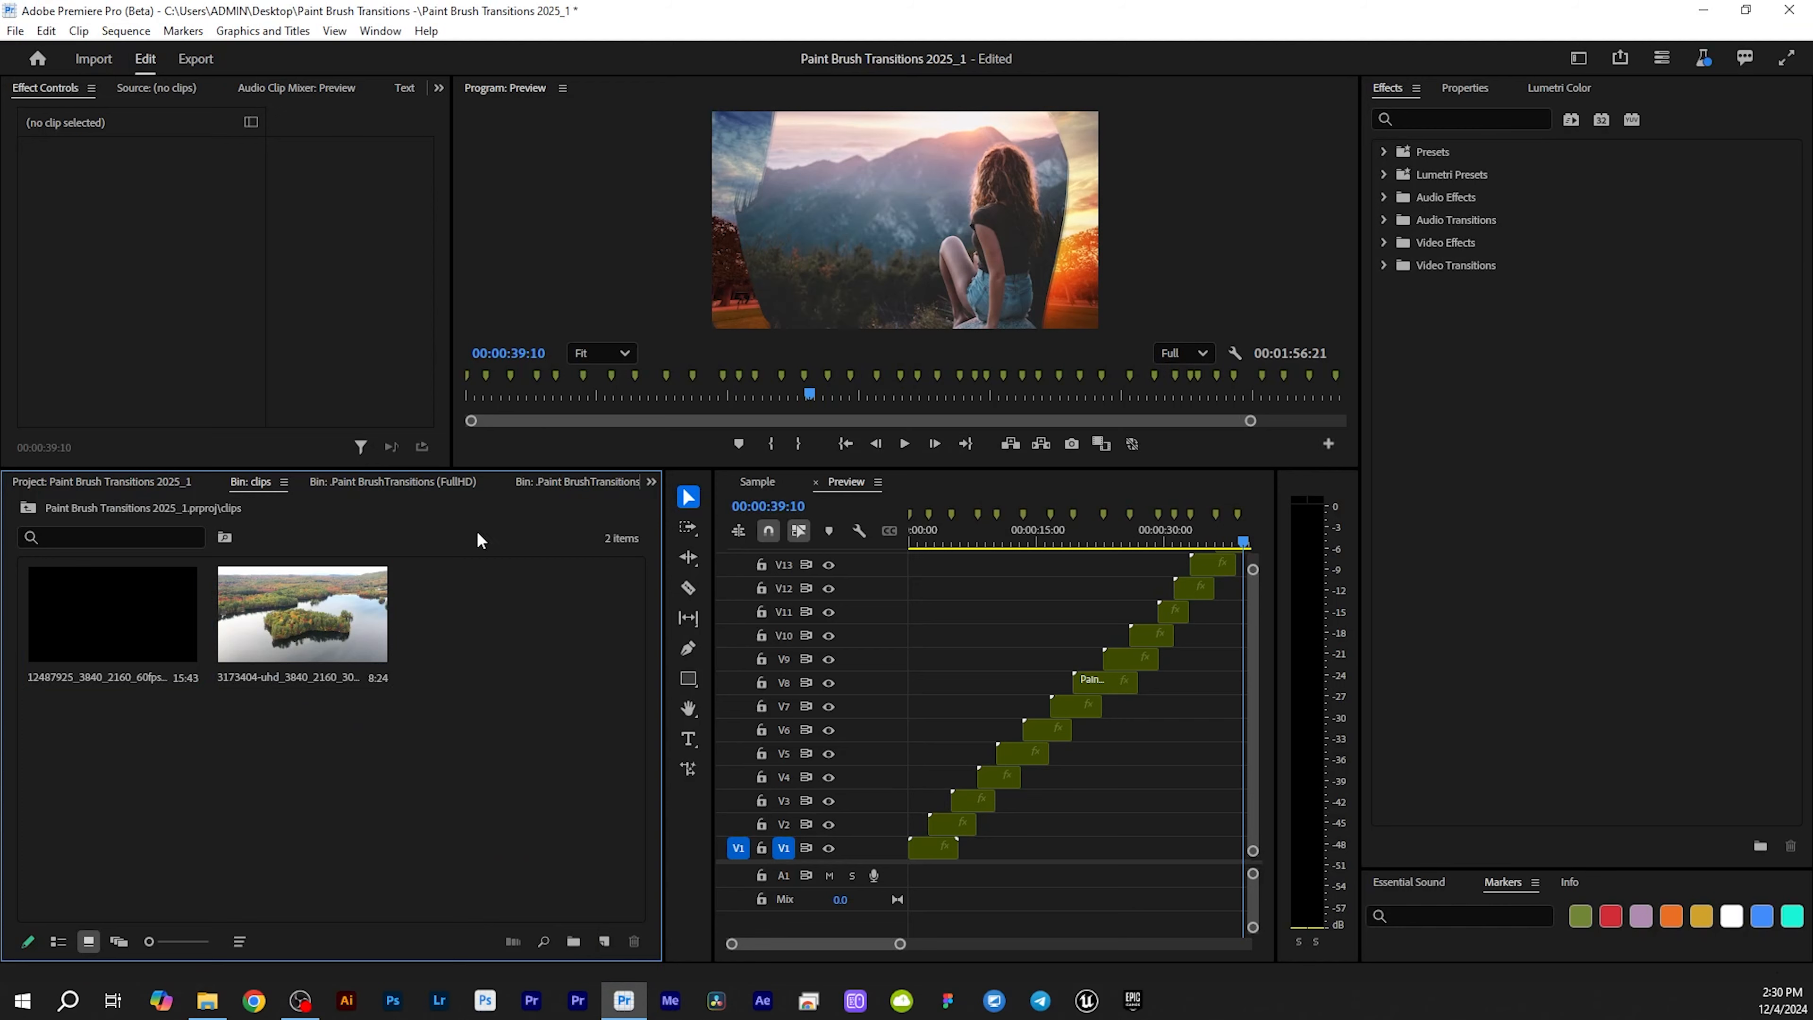
# Step: Create a new sequence with the HD 1080p 23.976 fps preset, keeping the default name
pyautogui.click(15, 31)
pyautogui.moveTo(236, 52)
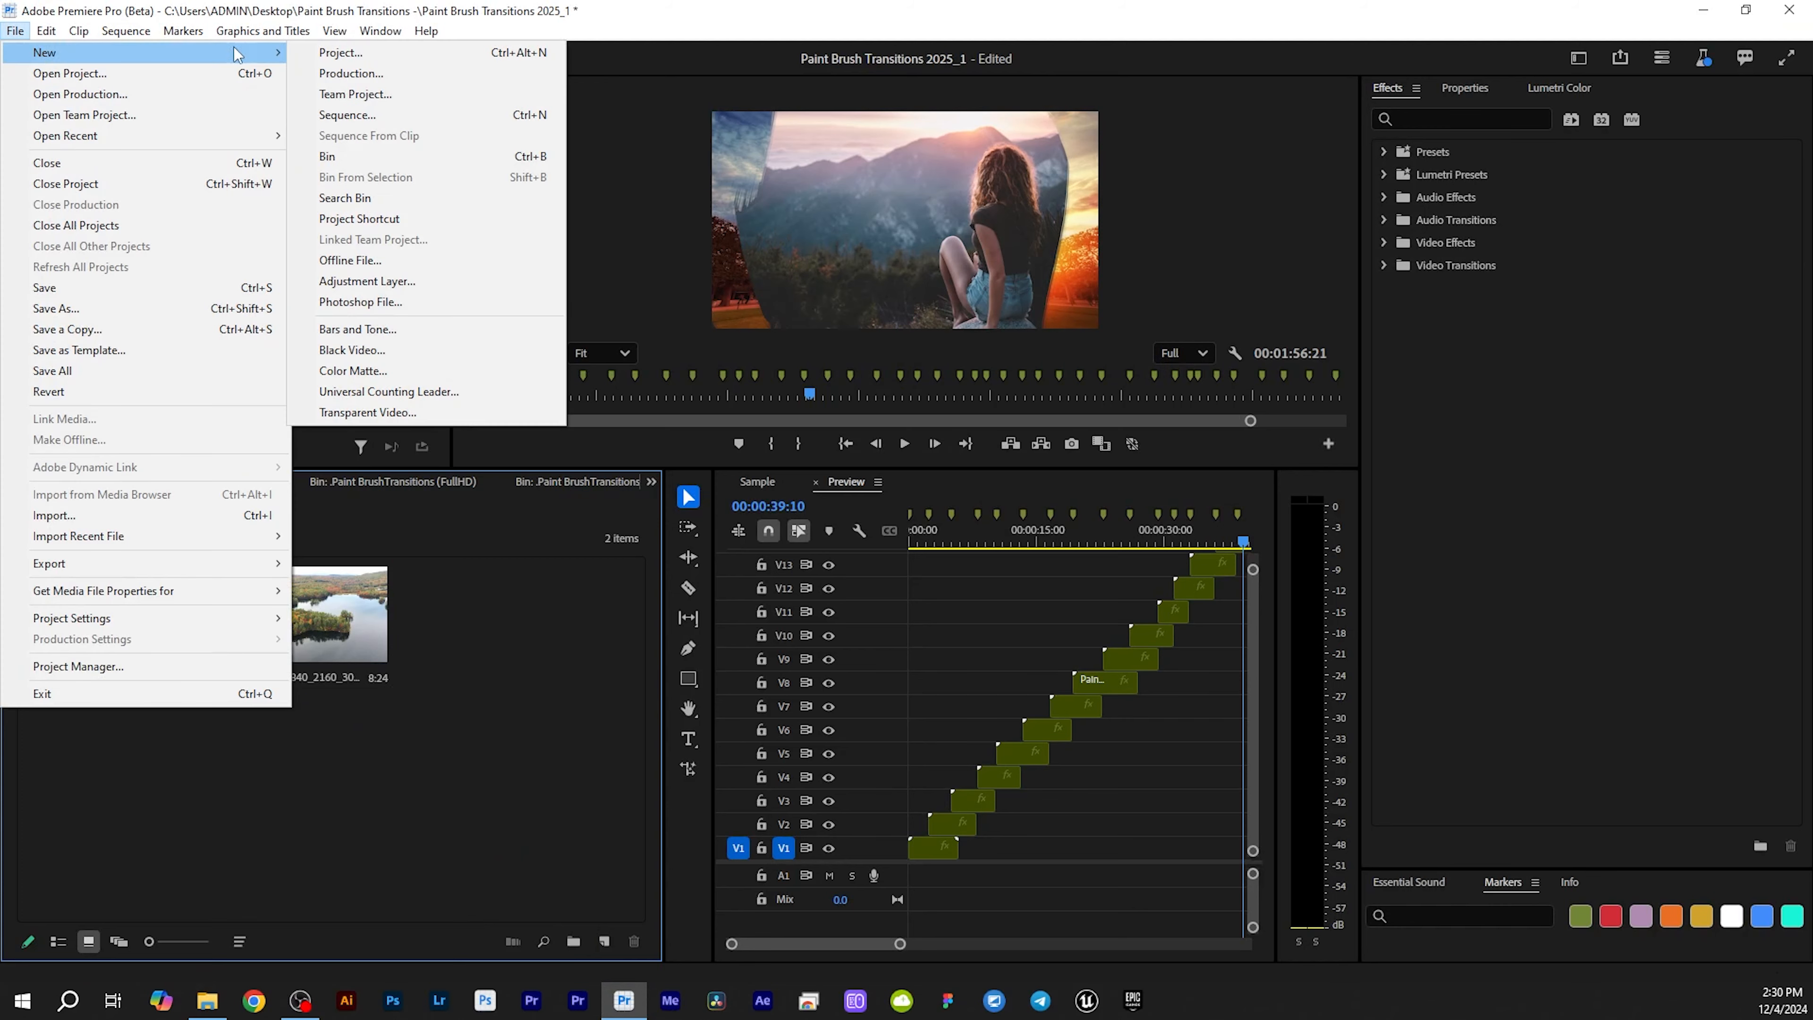
pyautogui.click(367, 114)
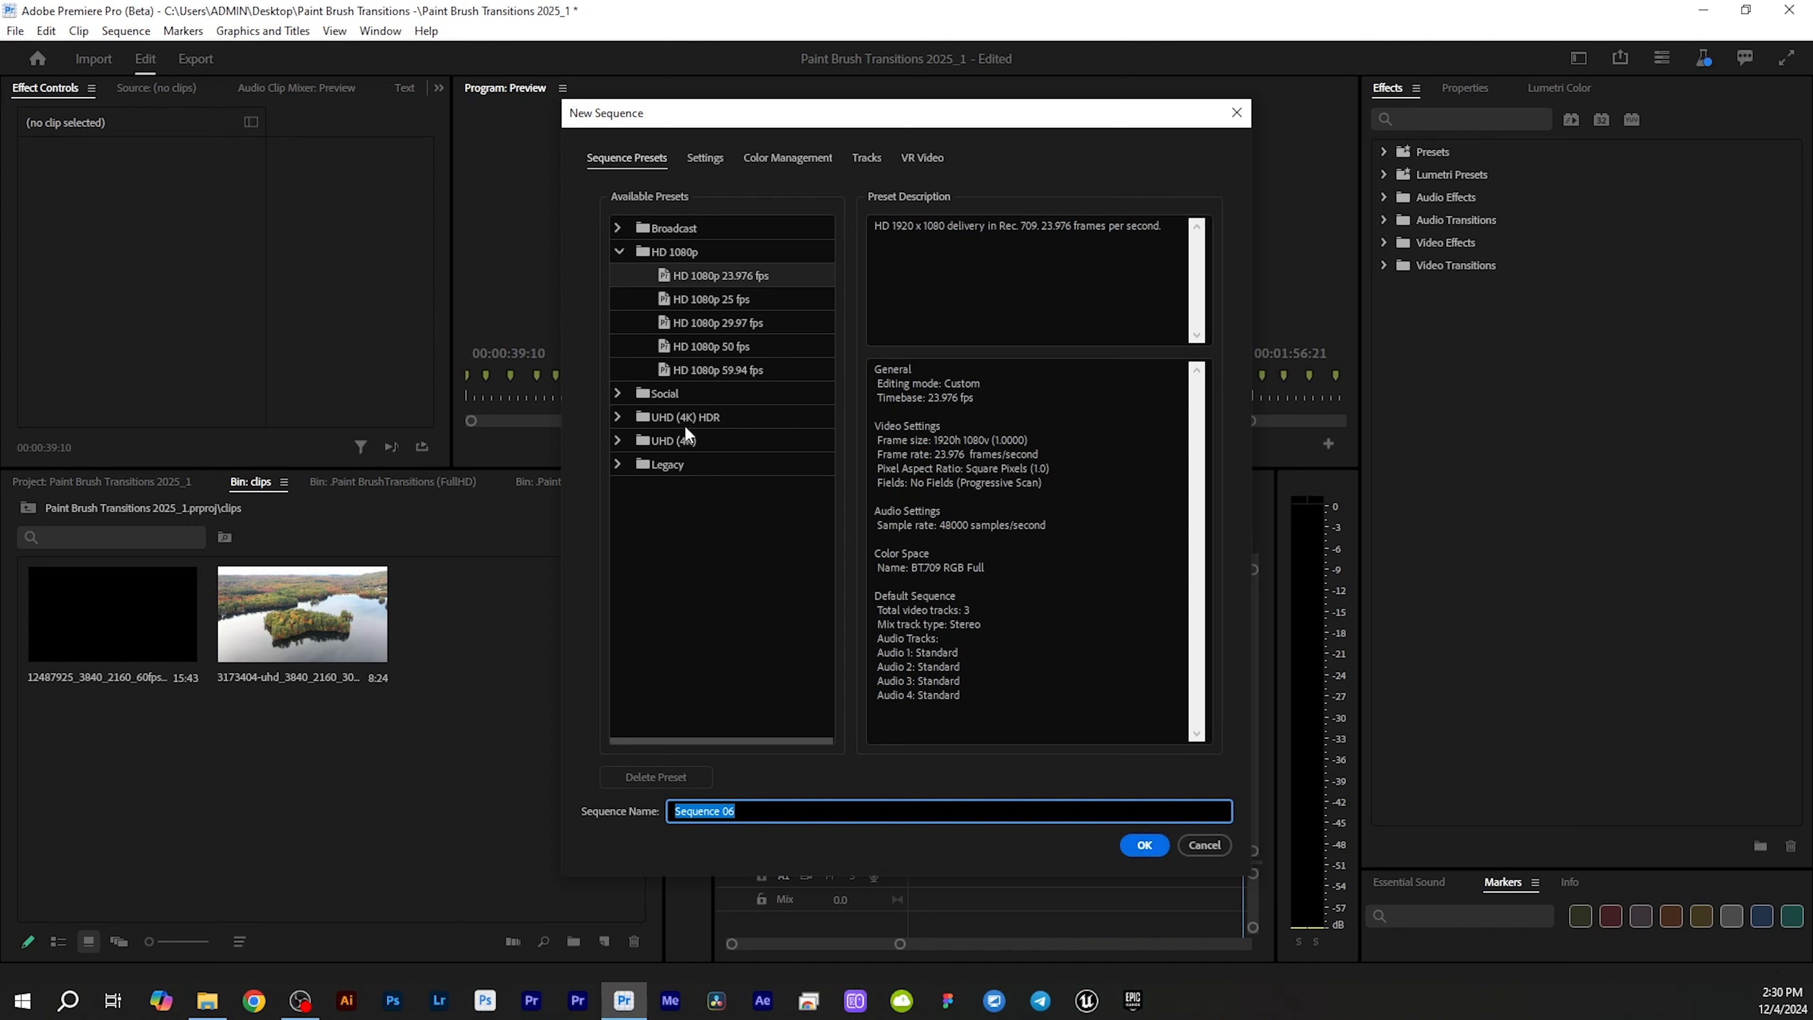
pyautogui.click(755, 279)
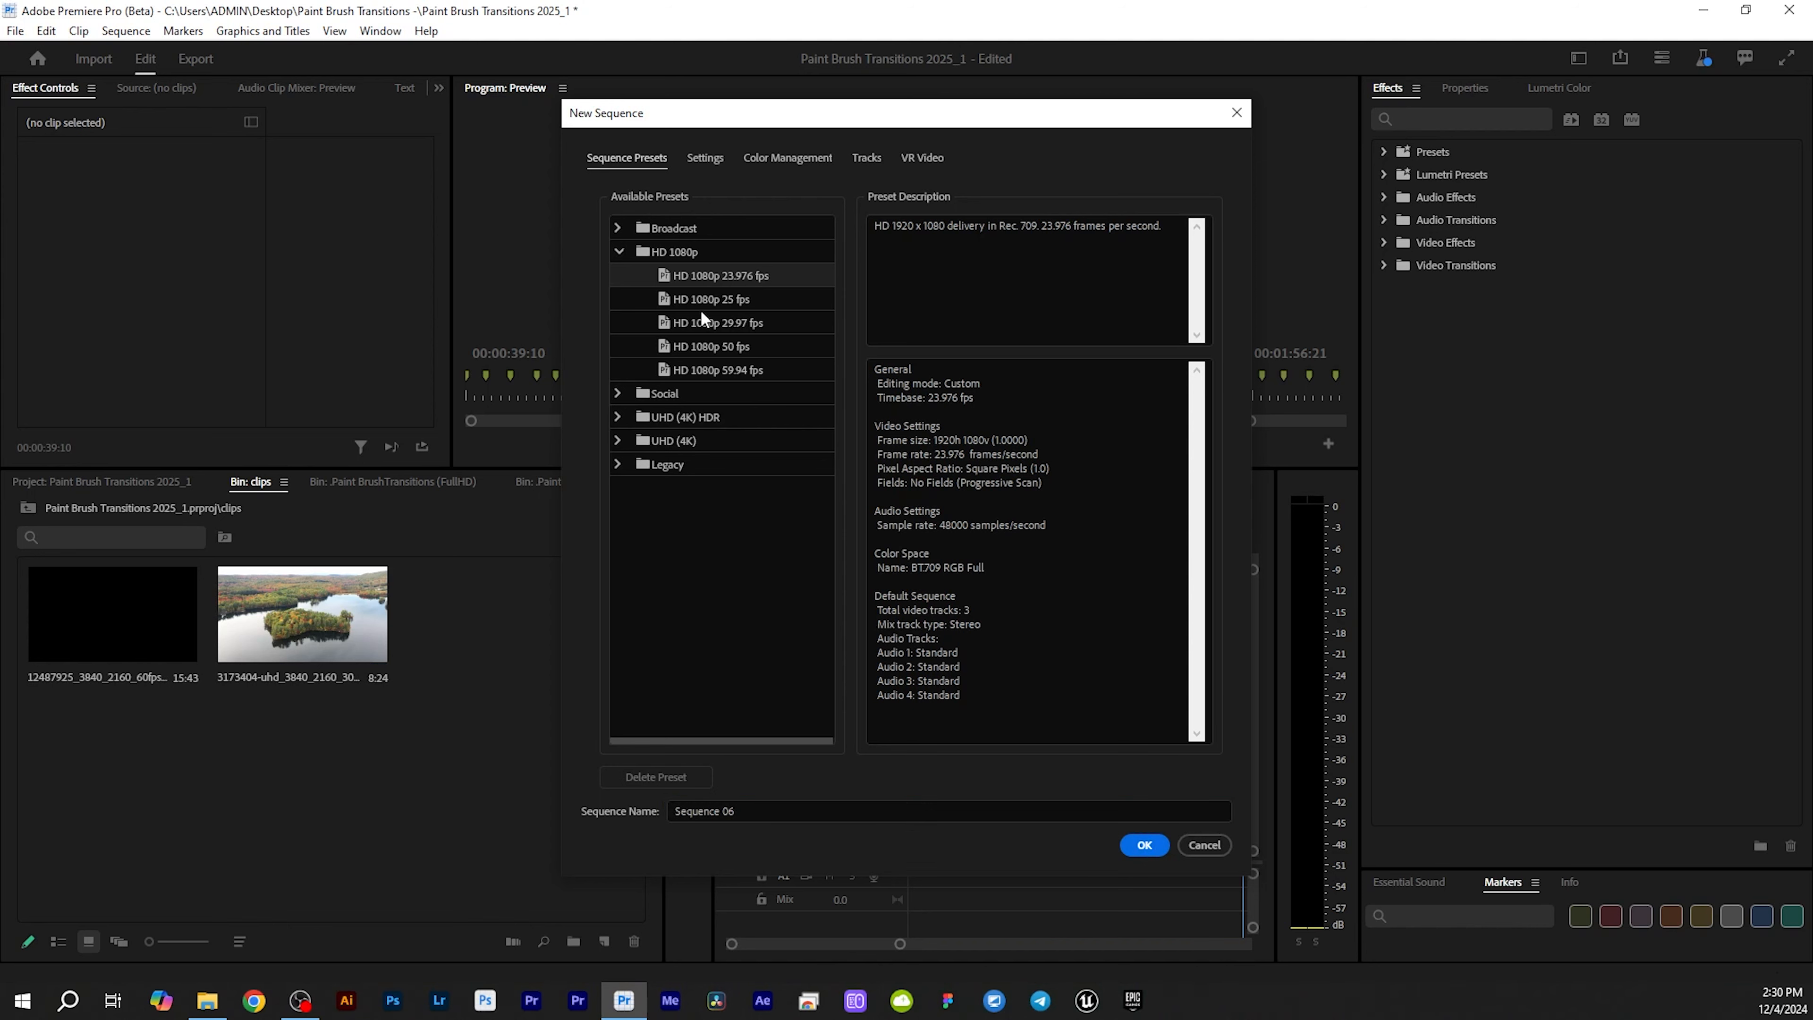
pyautogui.click(1131, 848)
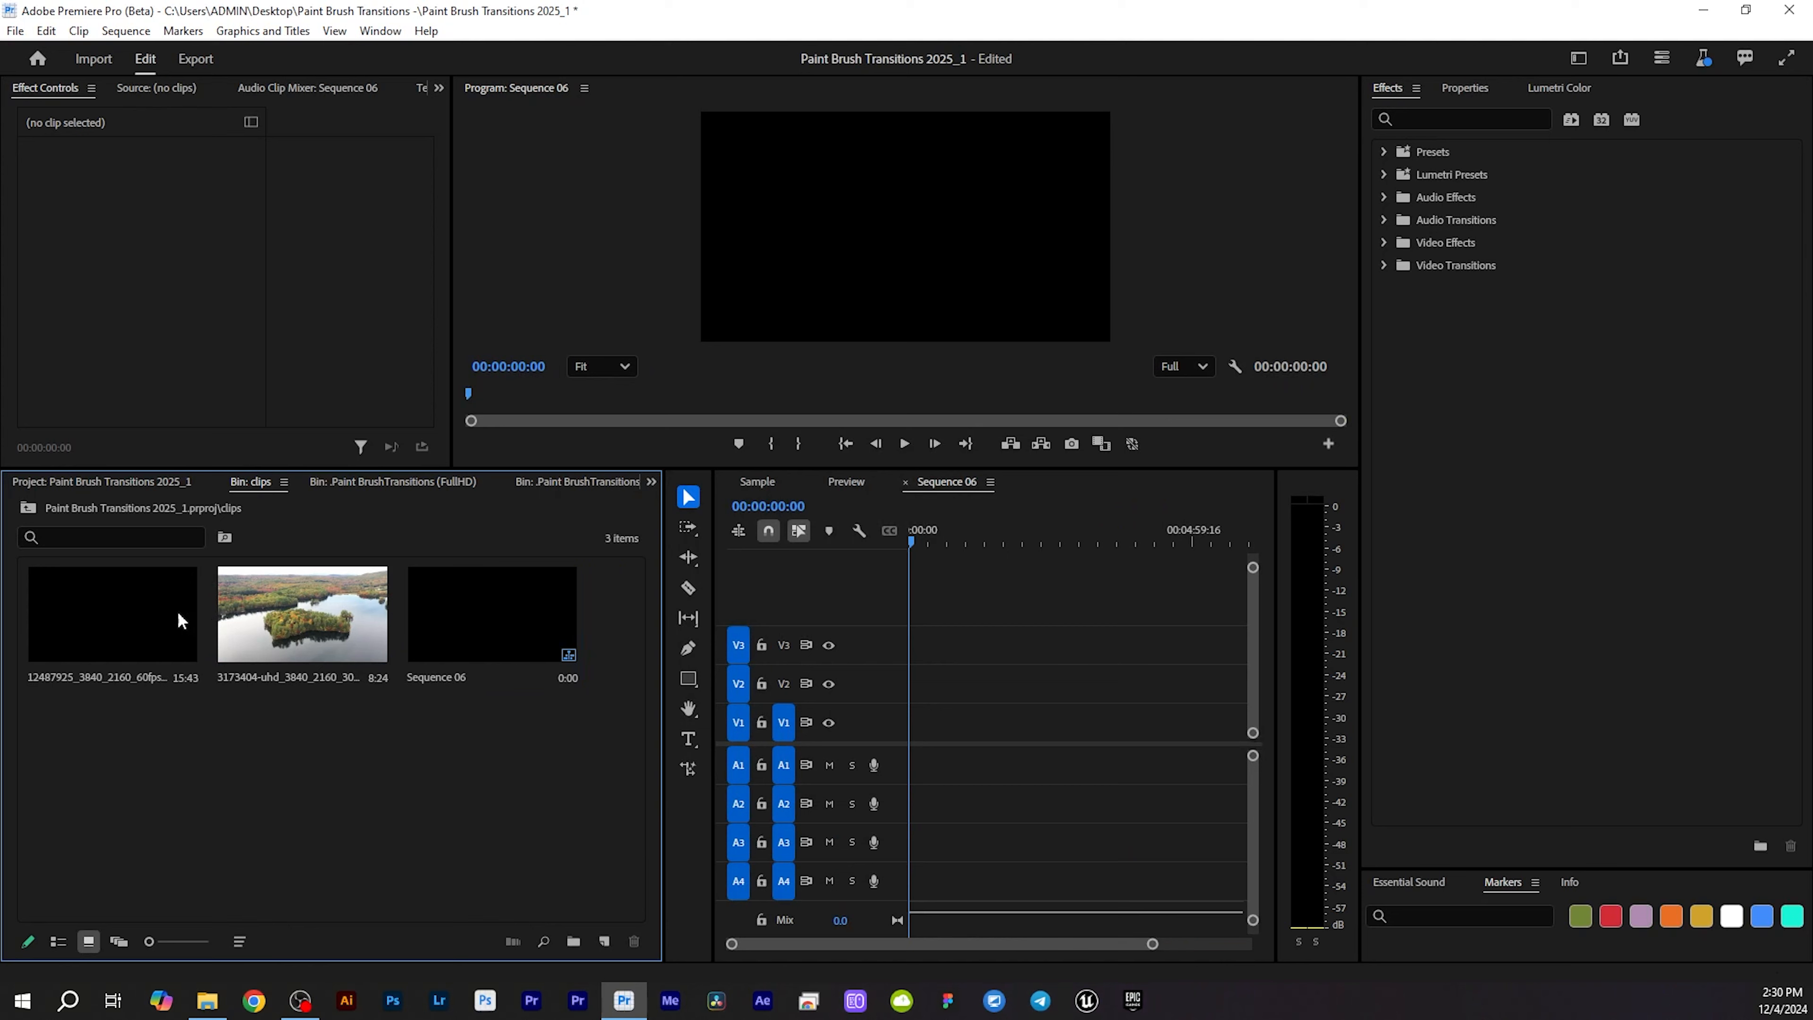
# Step: Place the 12487925_3840_2160_60fps clip at the start of track V1, keeping the existing sequence settings
pyautogui.click(80, 620)
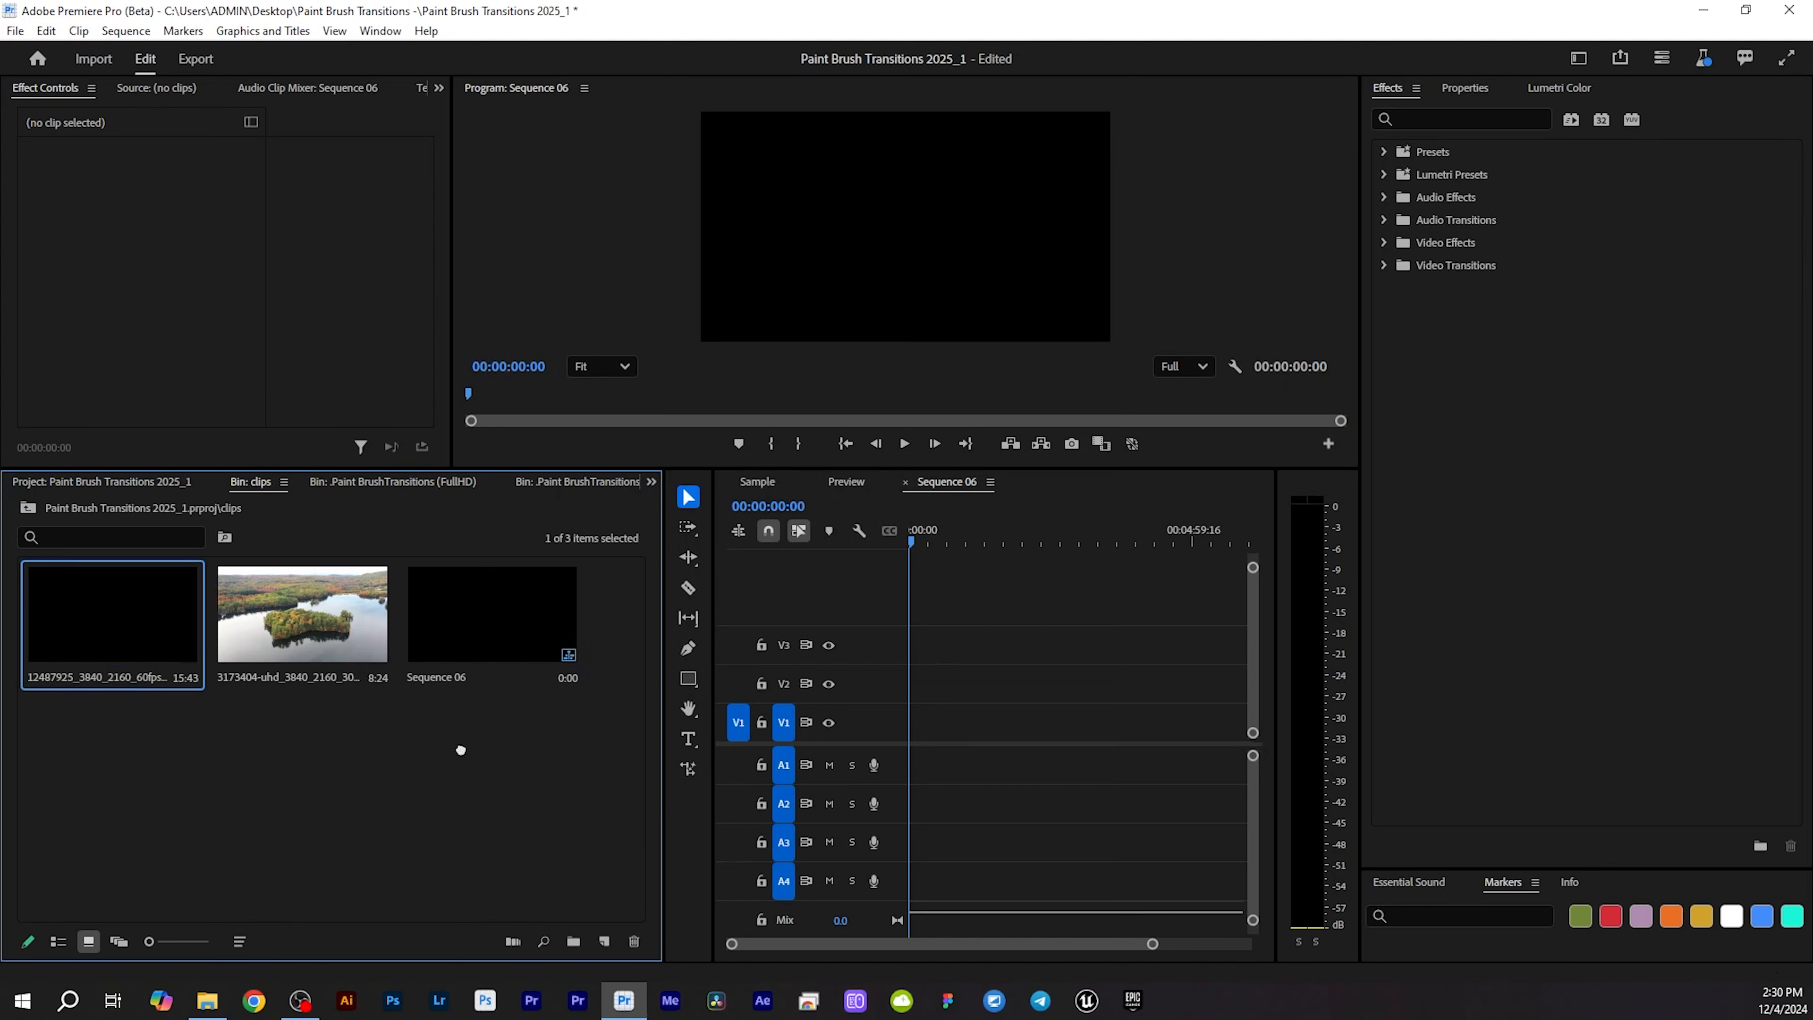
pyautogui.moveTo(839, 720); pyautogui.dragTo(914, 721)
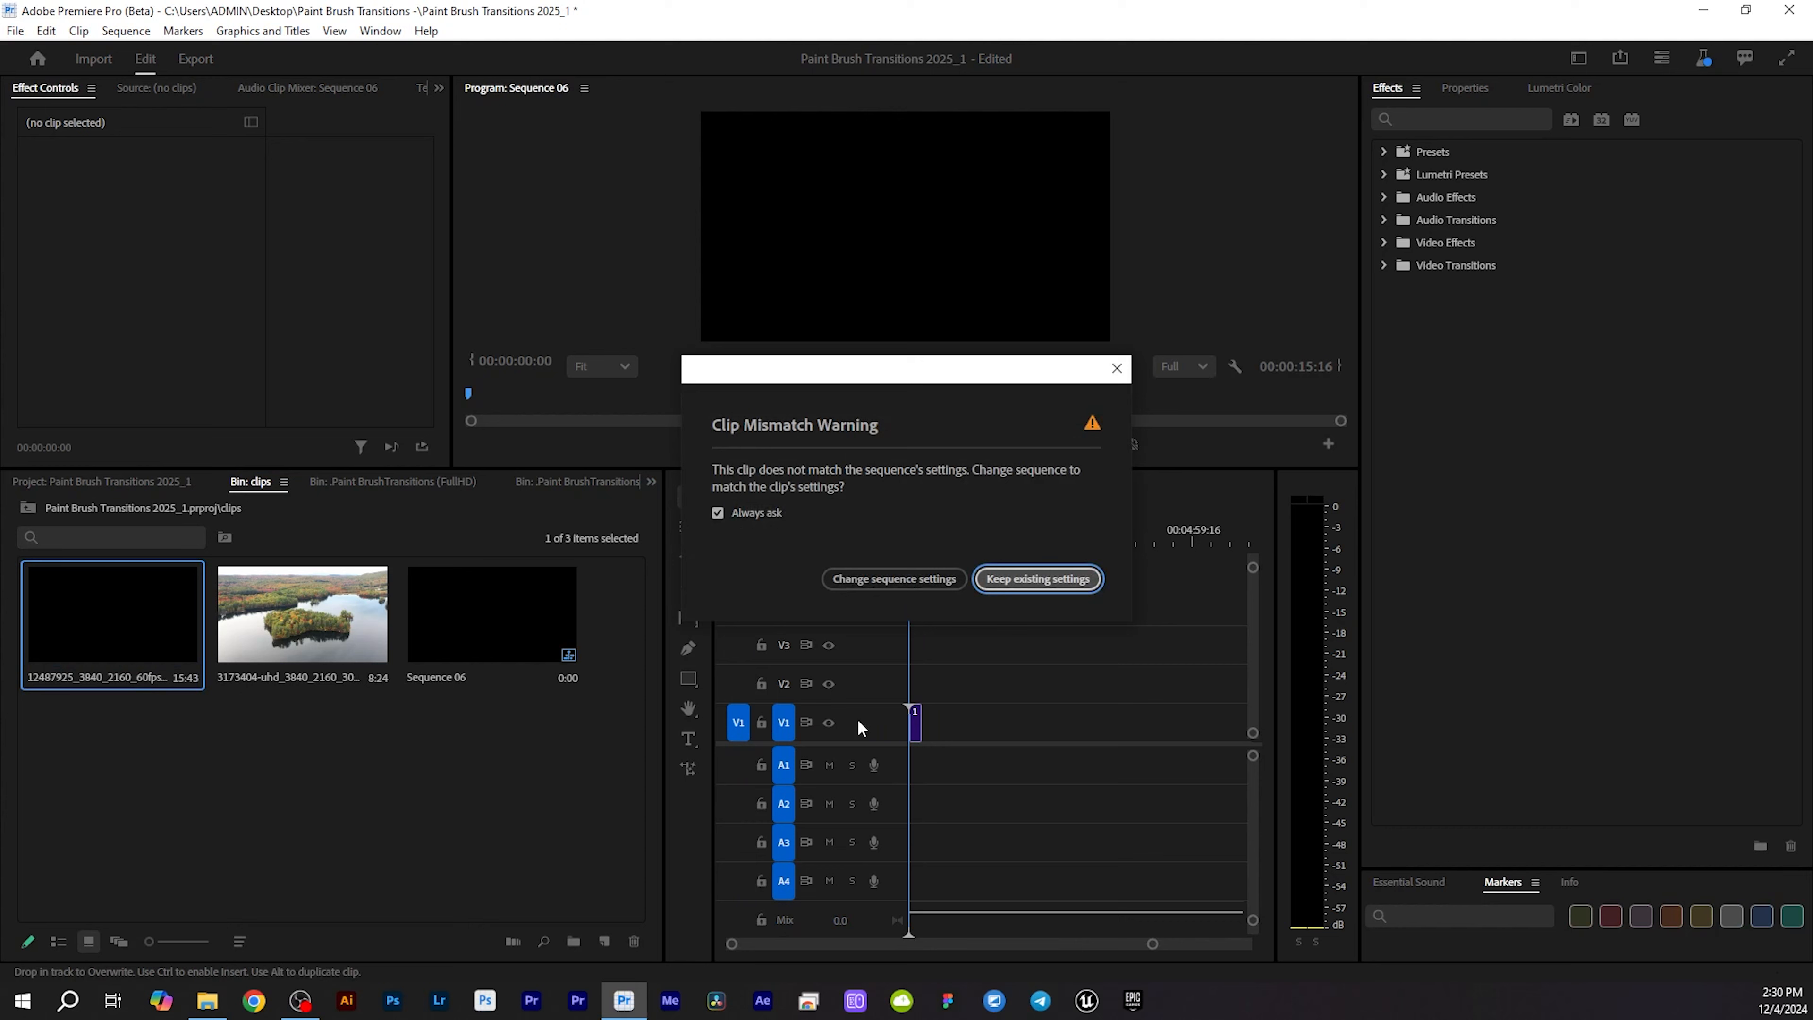
pyautogui.click(1043, 578)
pyautogui.moveTo(1149, 943); pyautogui.dragTo(1011, 955)
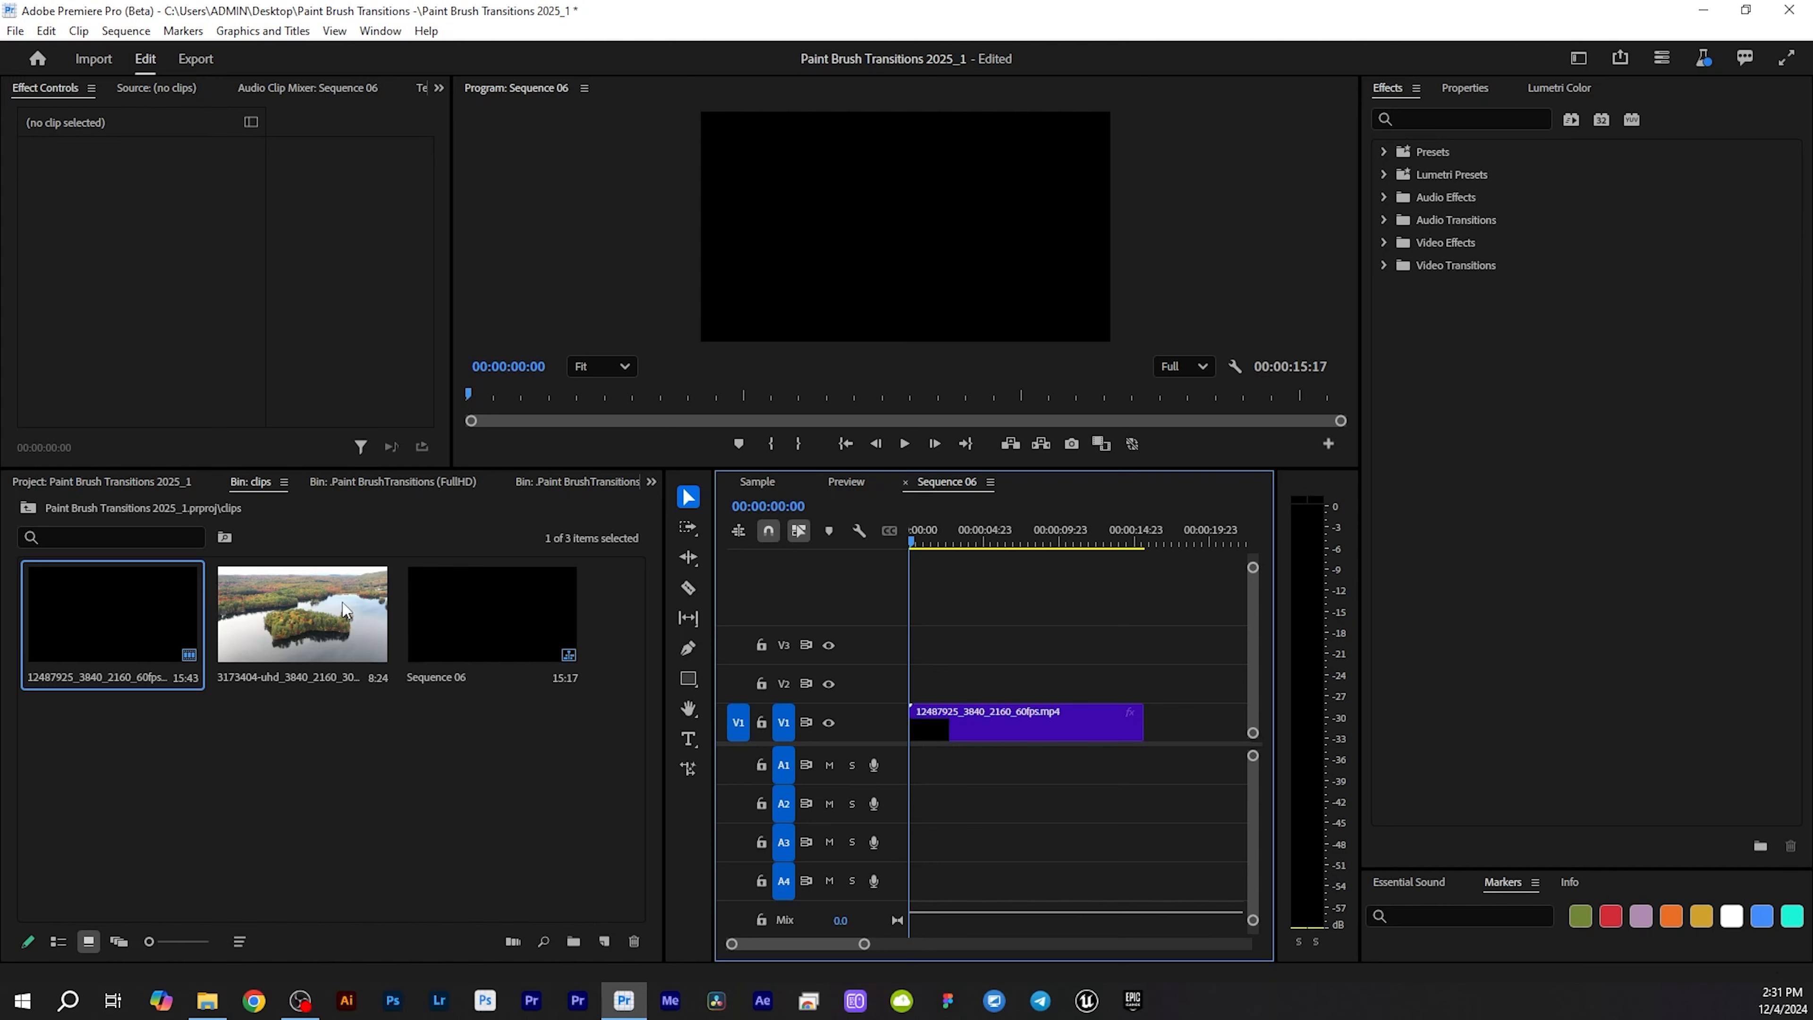
# Step: Place Paint Brush 01 from the FullHD transitions bin on track V2, at the start of the sequence
pyautogui.click(147, 482)
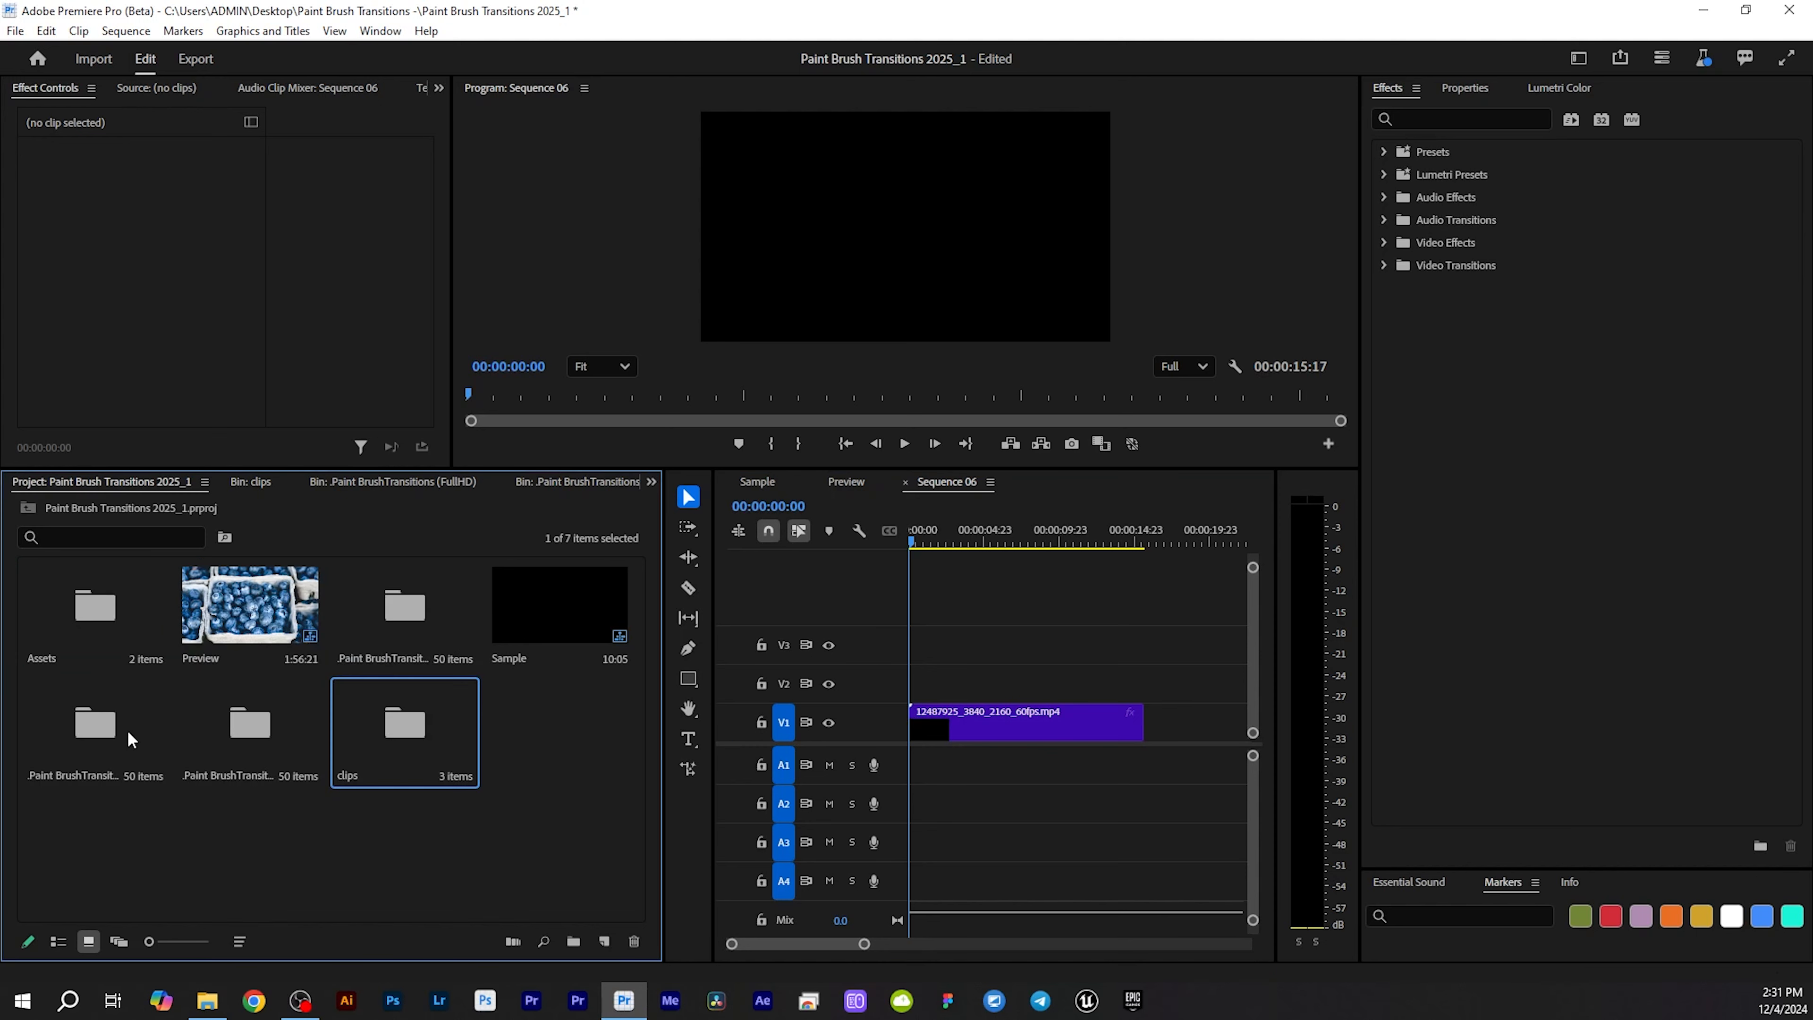
pyautogui.doubleClick(409, 600)
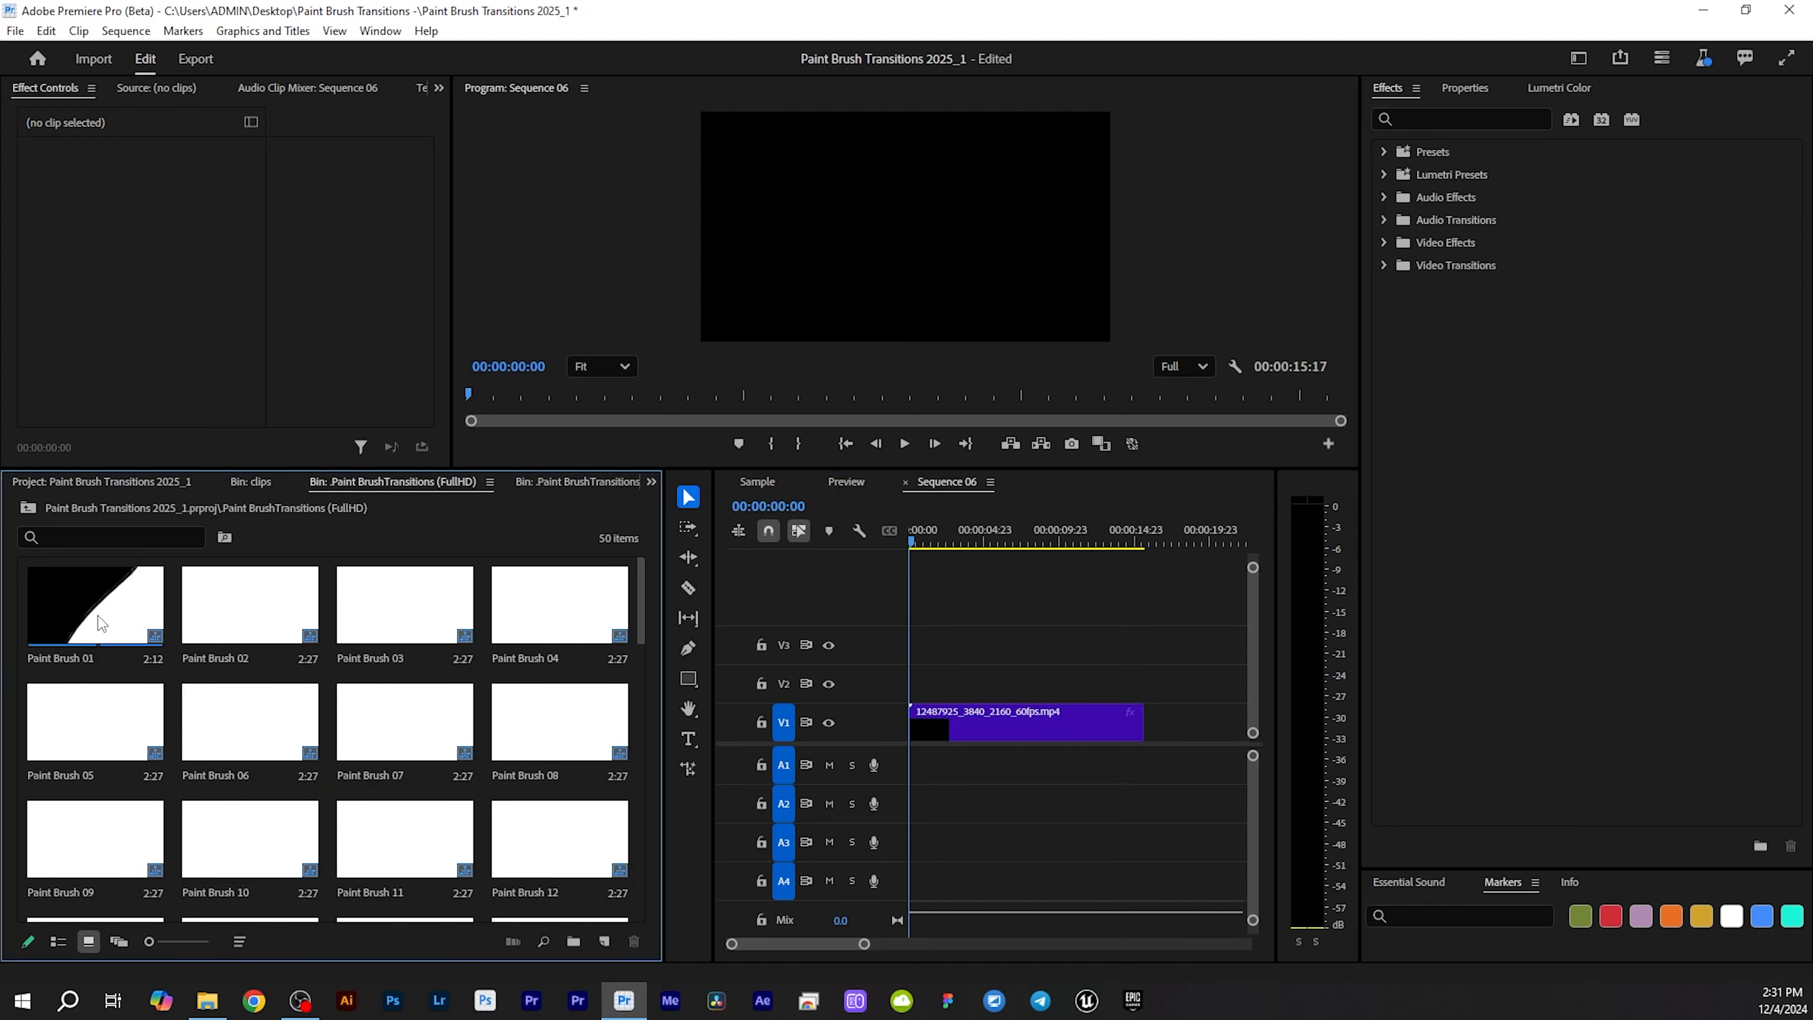
pyautogui.moveTo(99, 604)
pyautogui.mouseDown()
pyautogui.moveTo(925, 646)
pyautogui.moveTo(950, 691)
pyautogui.moveTo(913, 689)
pyautogui.mouseUp()
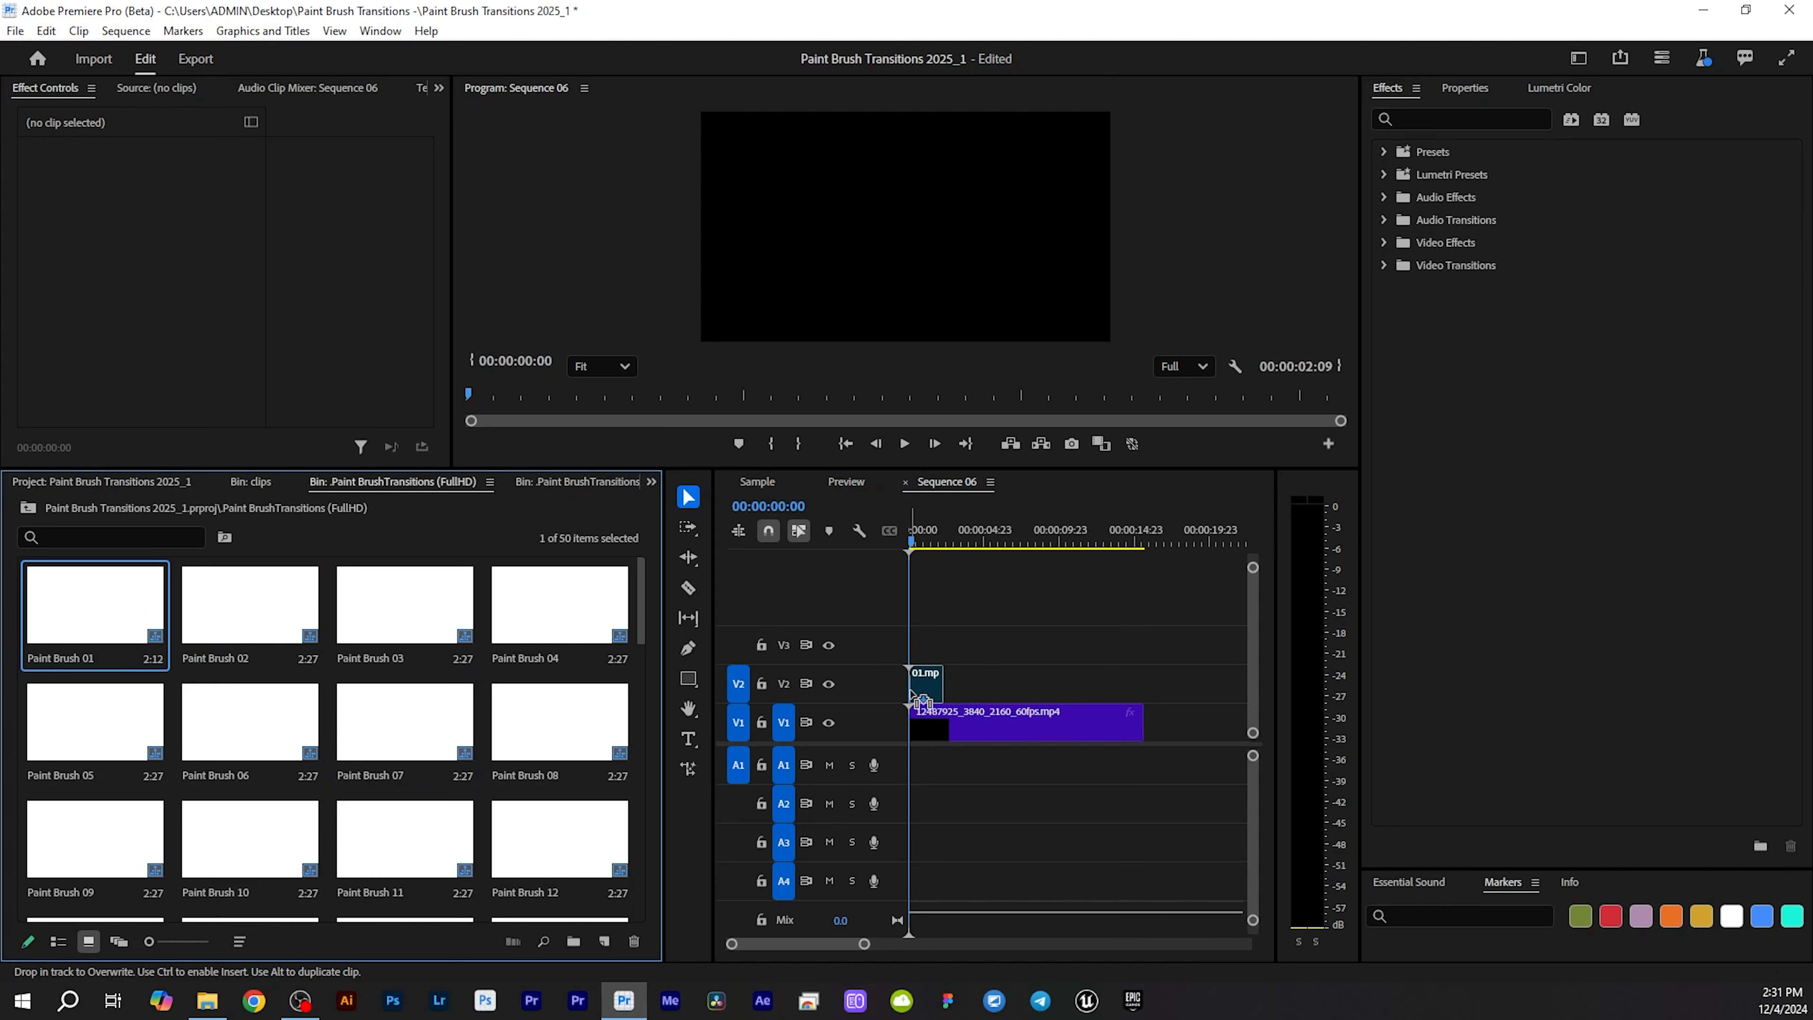
# Step: Play back the brush animation, park the playhead at 00:00:01:02 and select the brush clip on V2
pyautogui.click(905, 445)
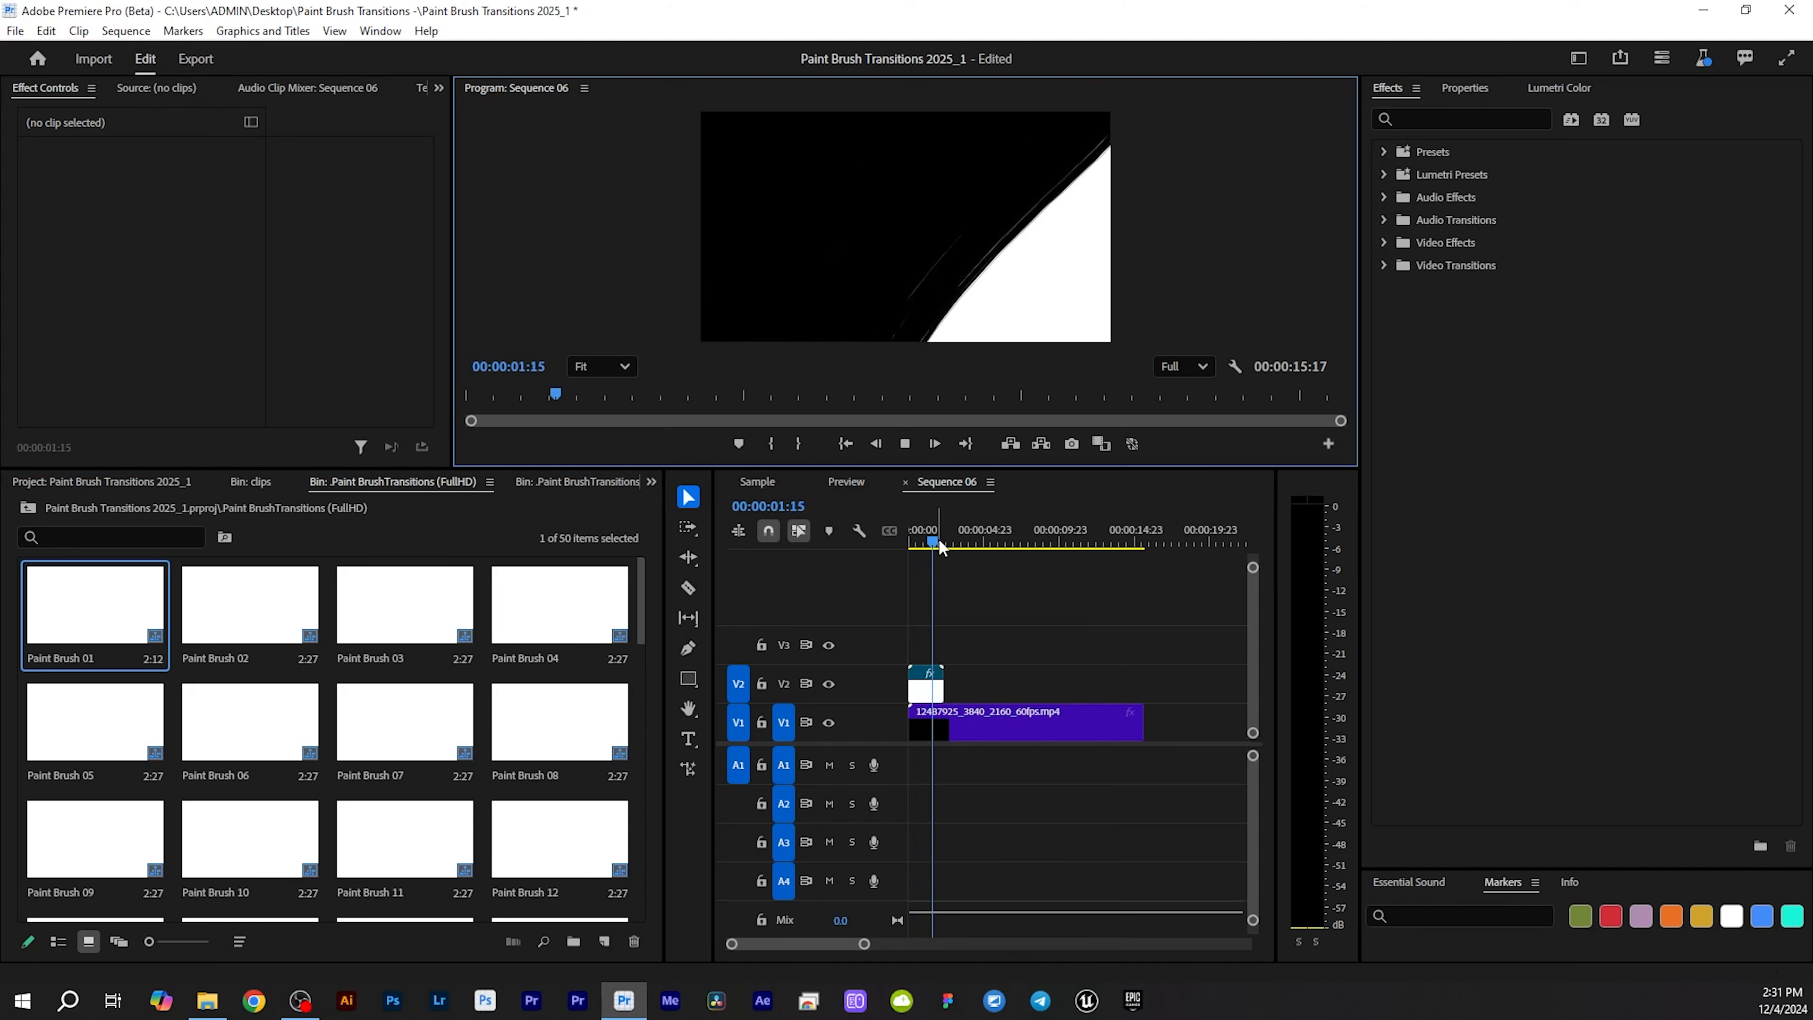
pyautogui.moveTo(939, 546); pyautogui.dragTo(927, 547)
pyautogui.click(929, 687)
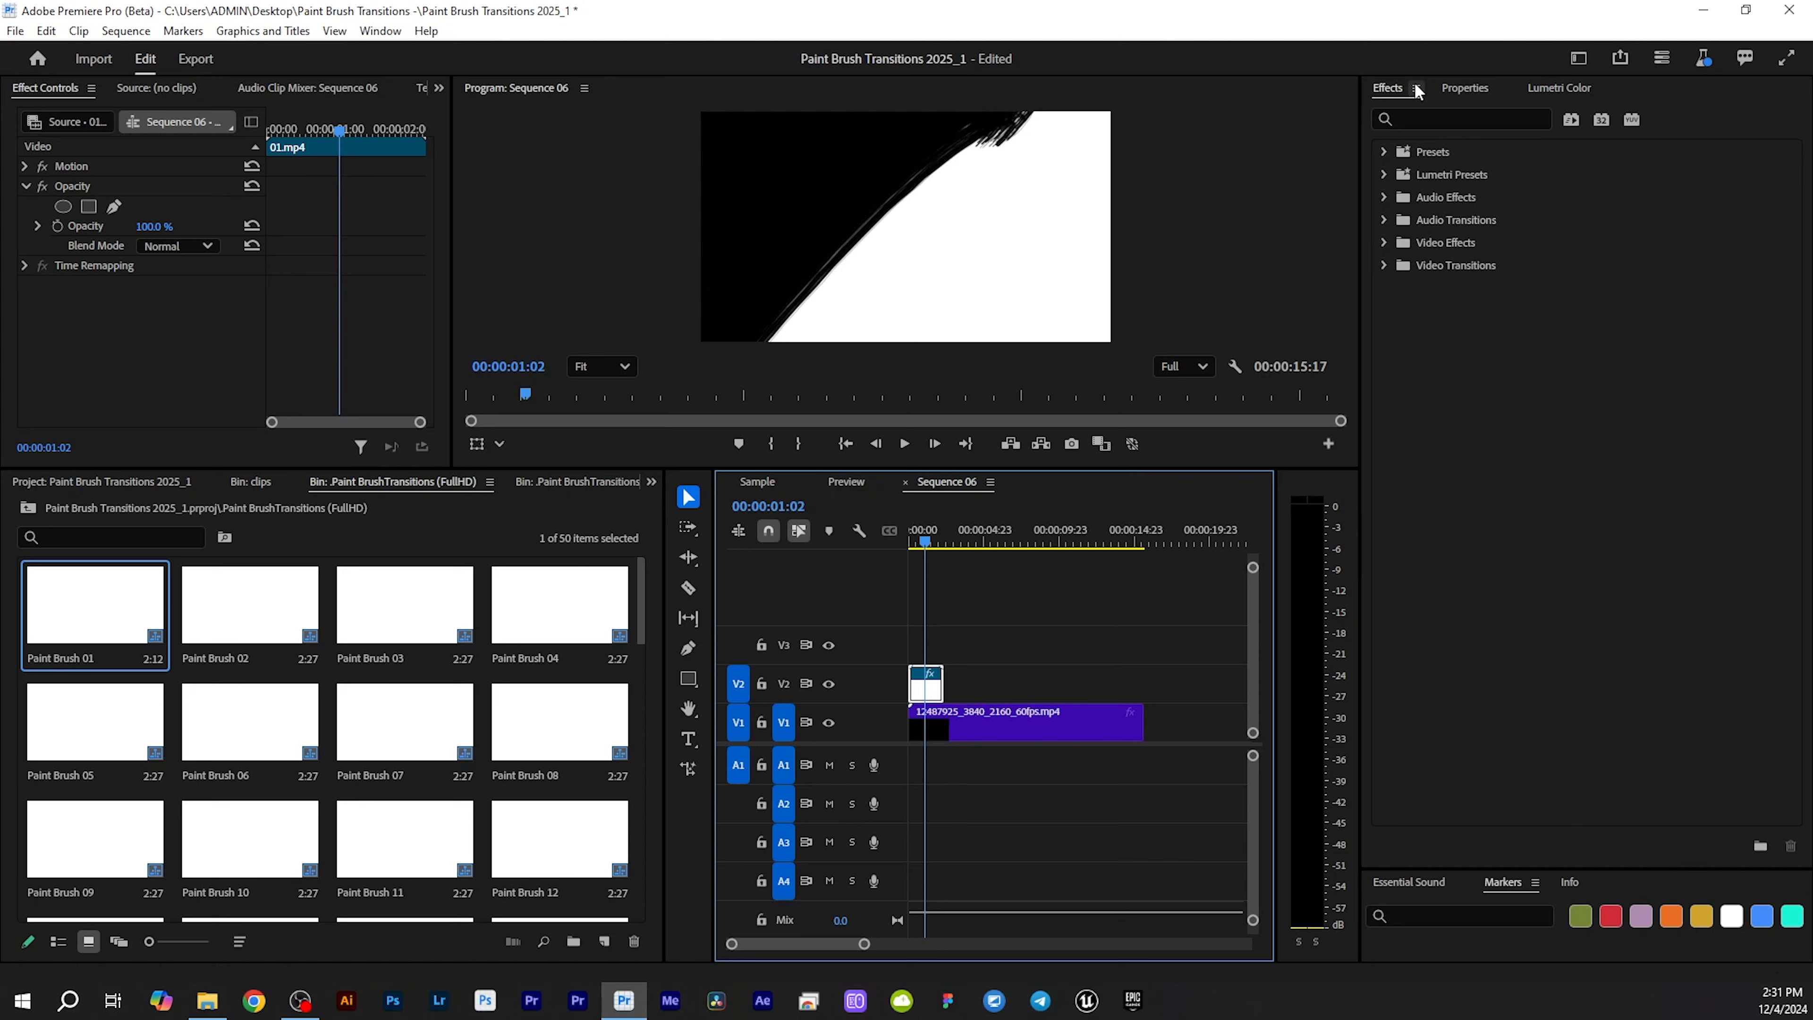
# Step: Search the effects for "track" and apply Track Matte Key to the video clip on V1
pyautogui.click(1410, 117)
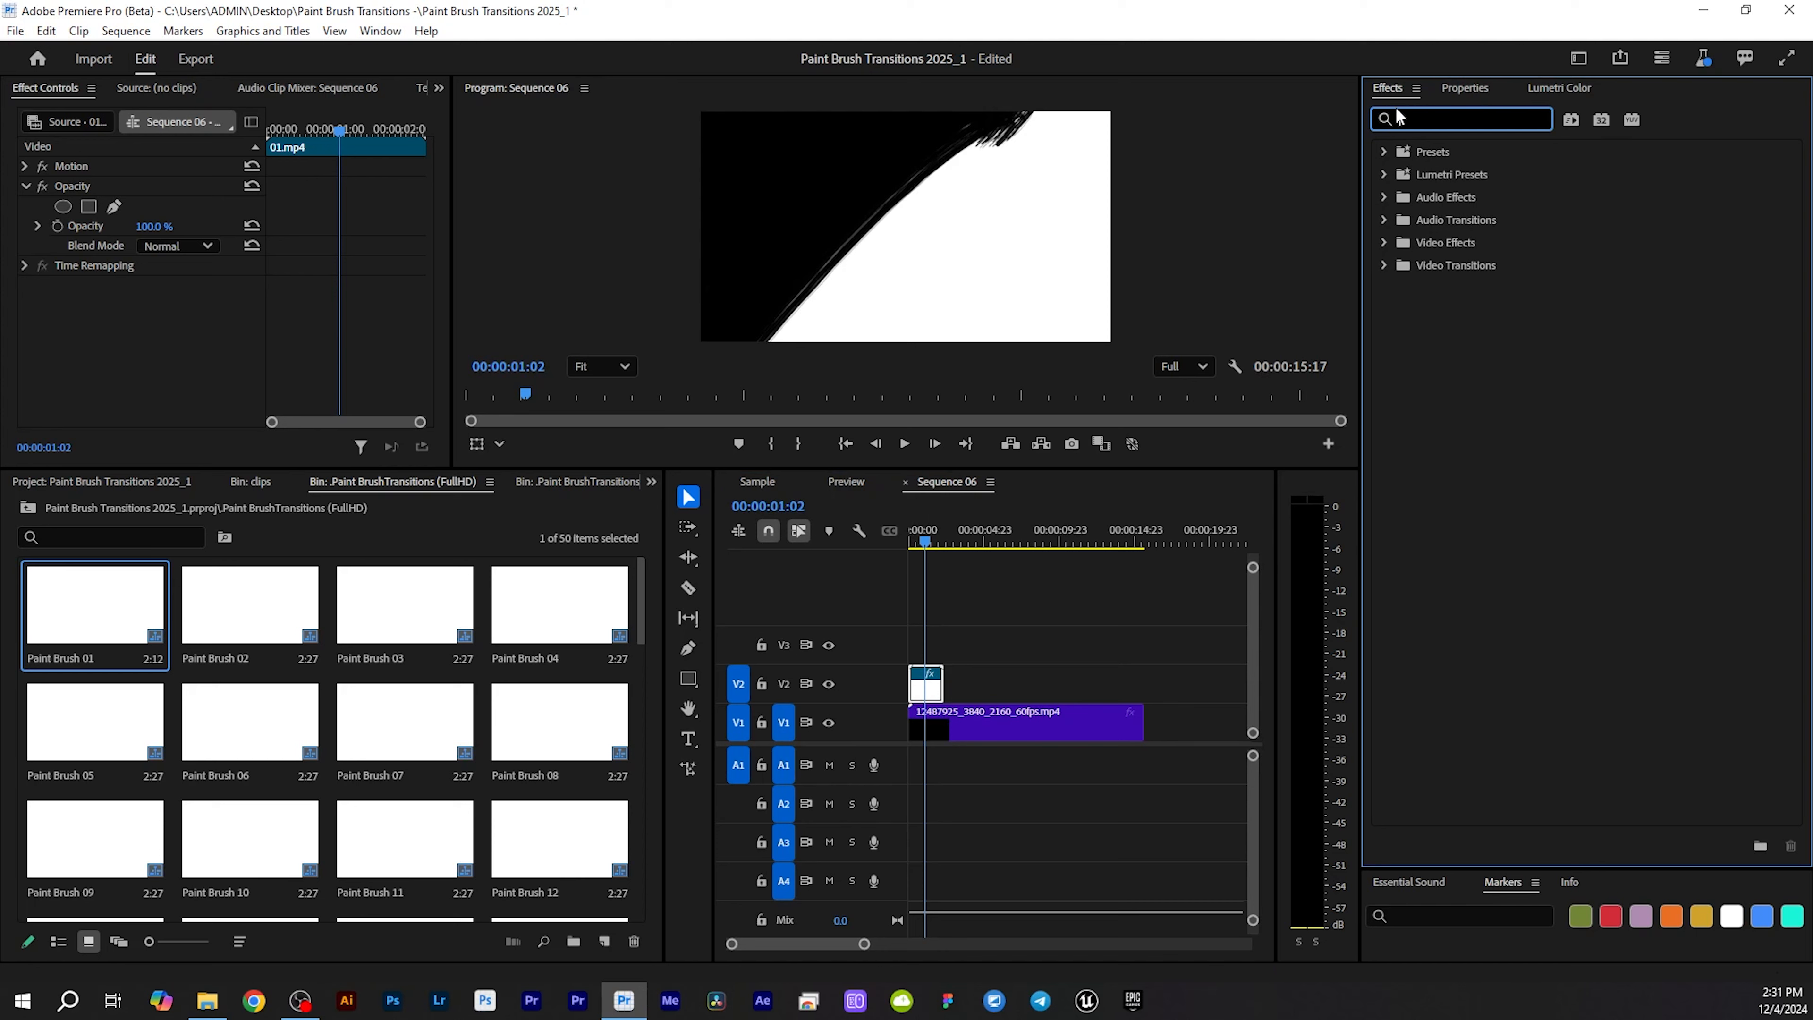
pyautogui.click(380, 31)
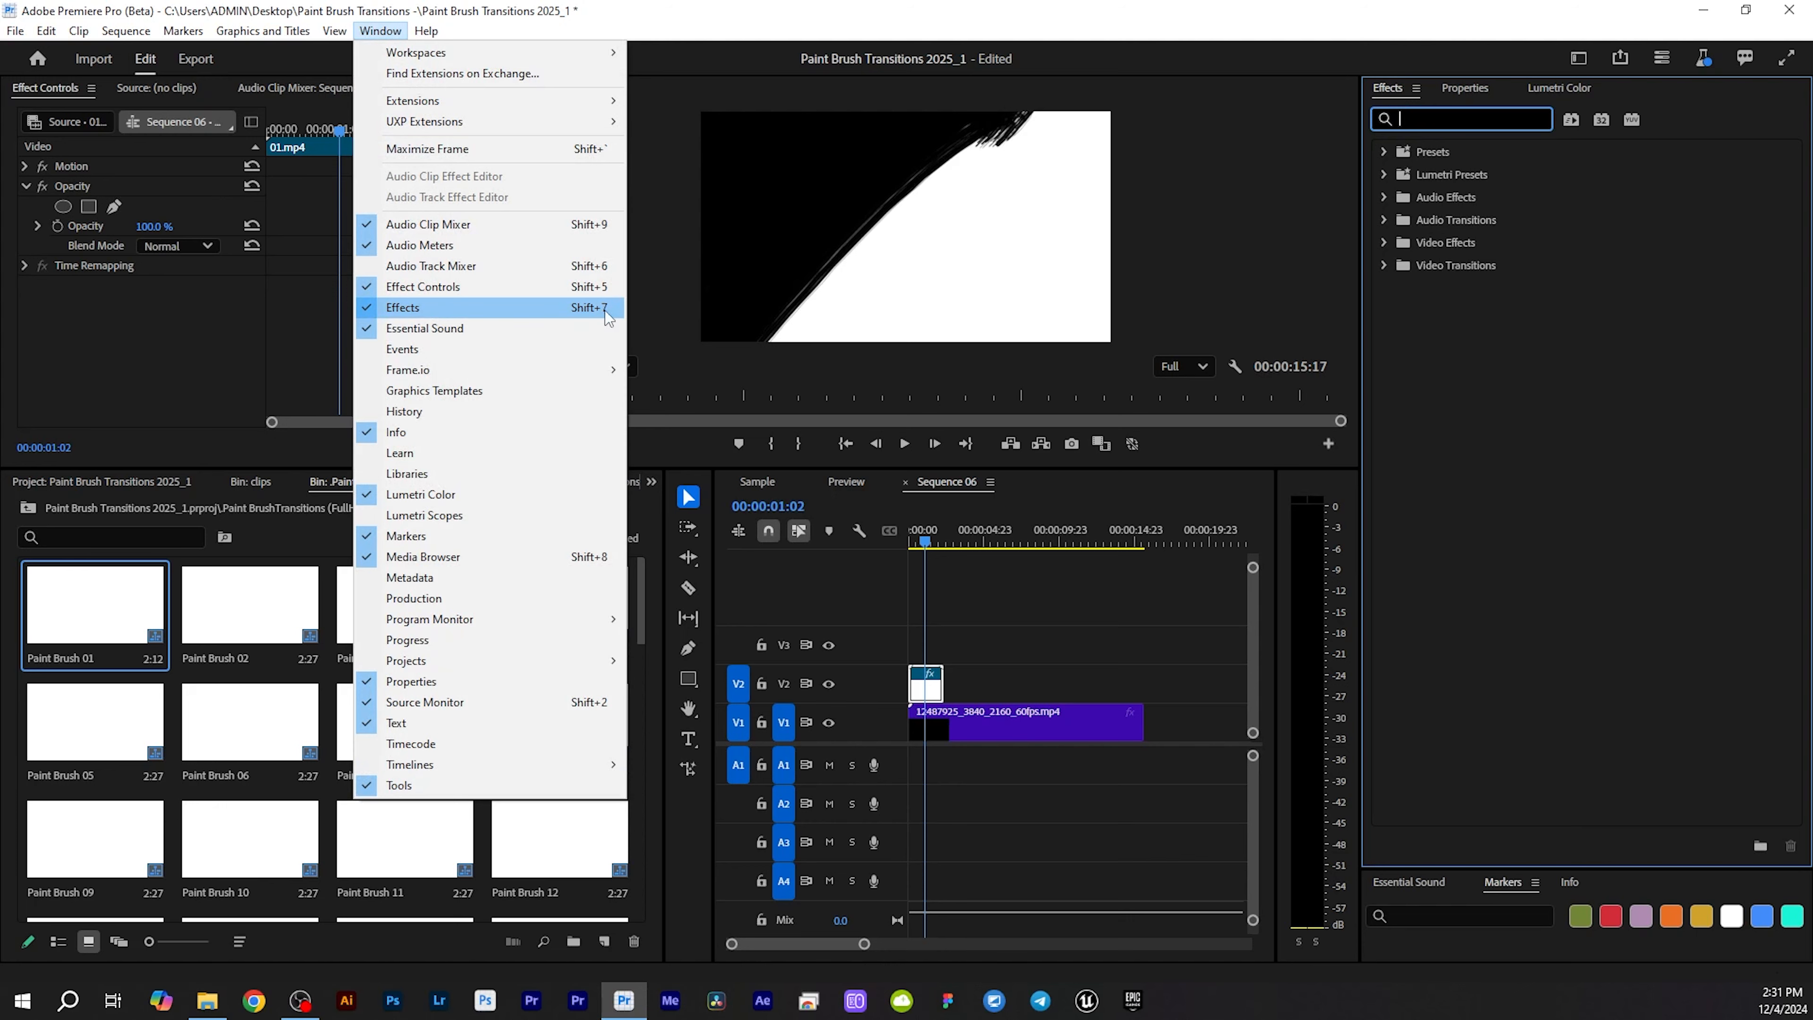
pyautogui.click(1437, 118)
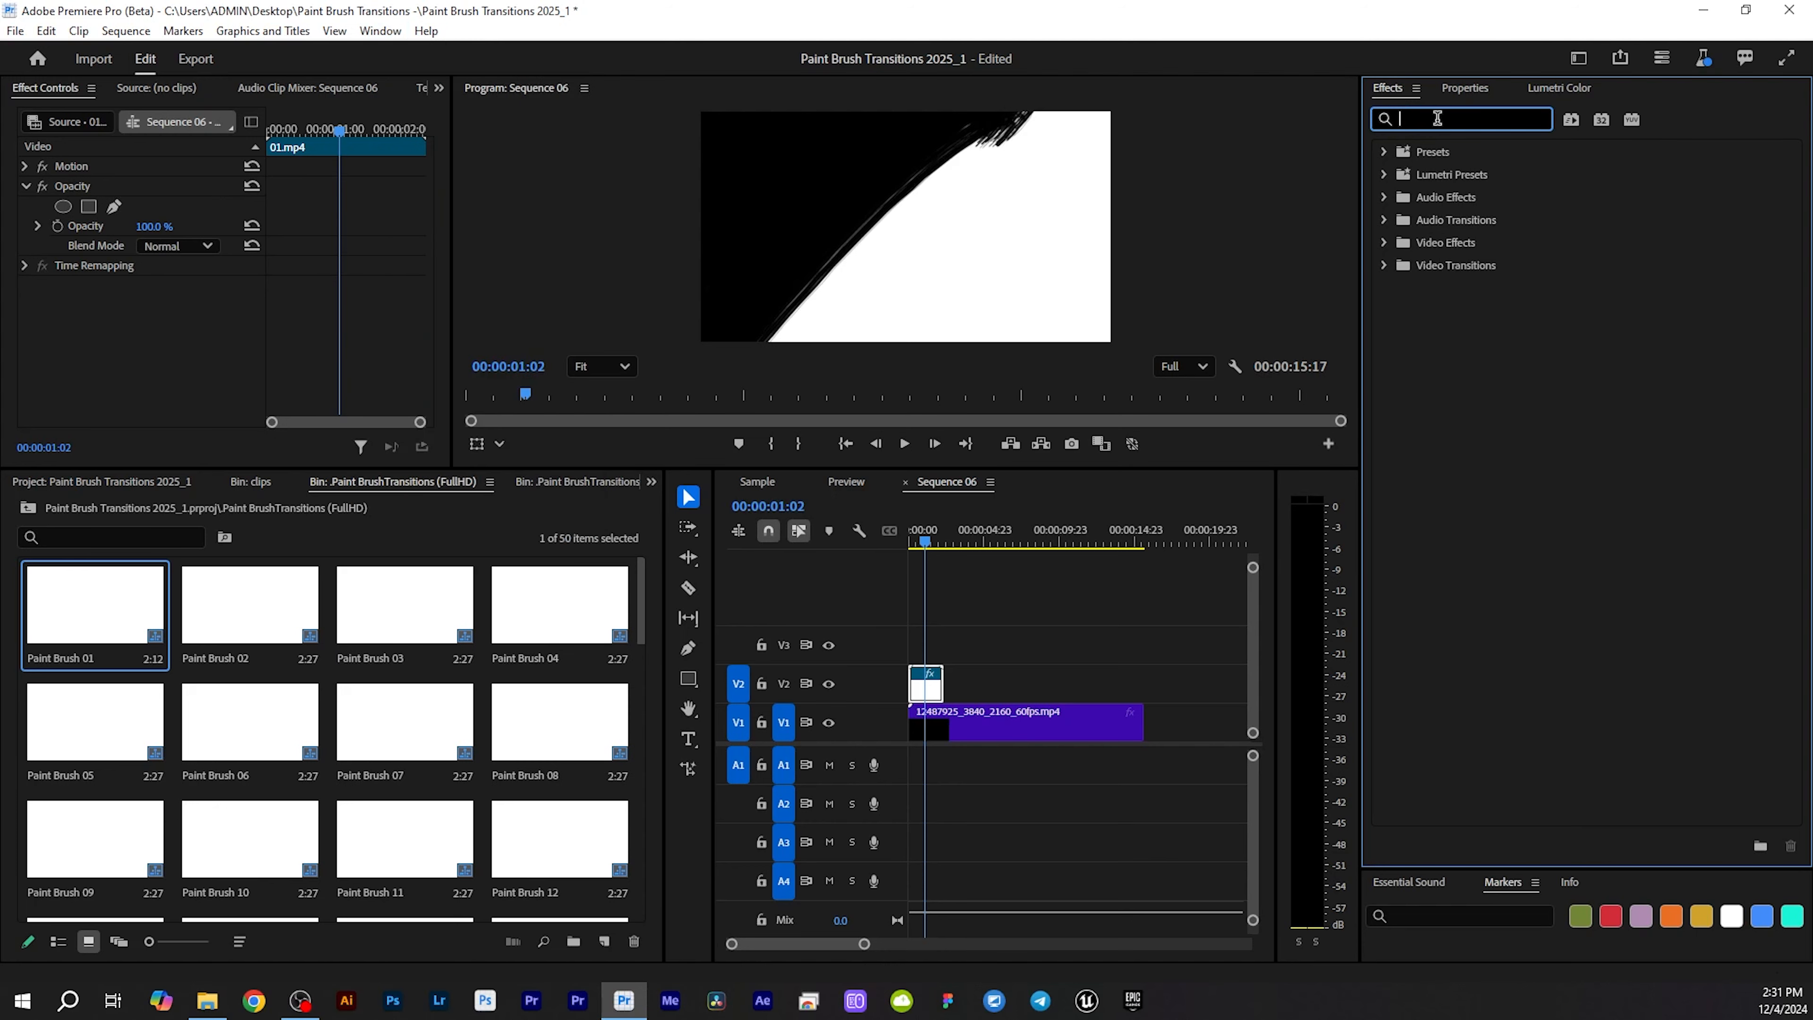
pyautogui.write('track')
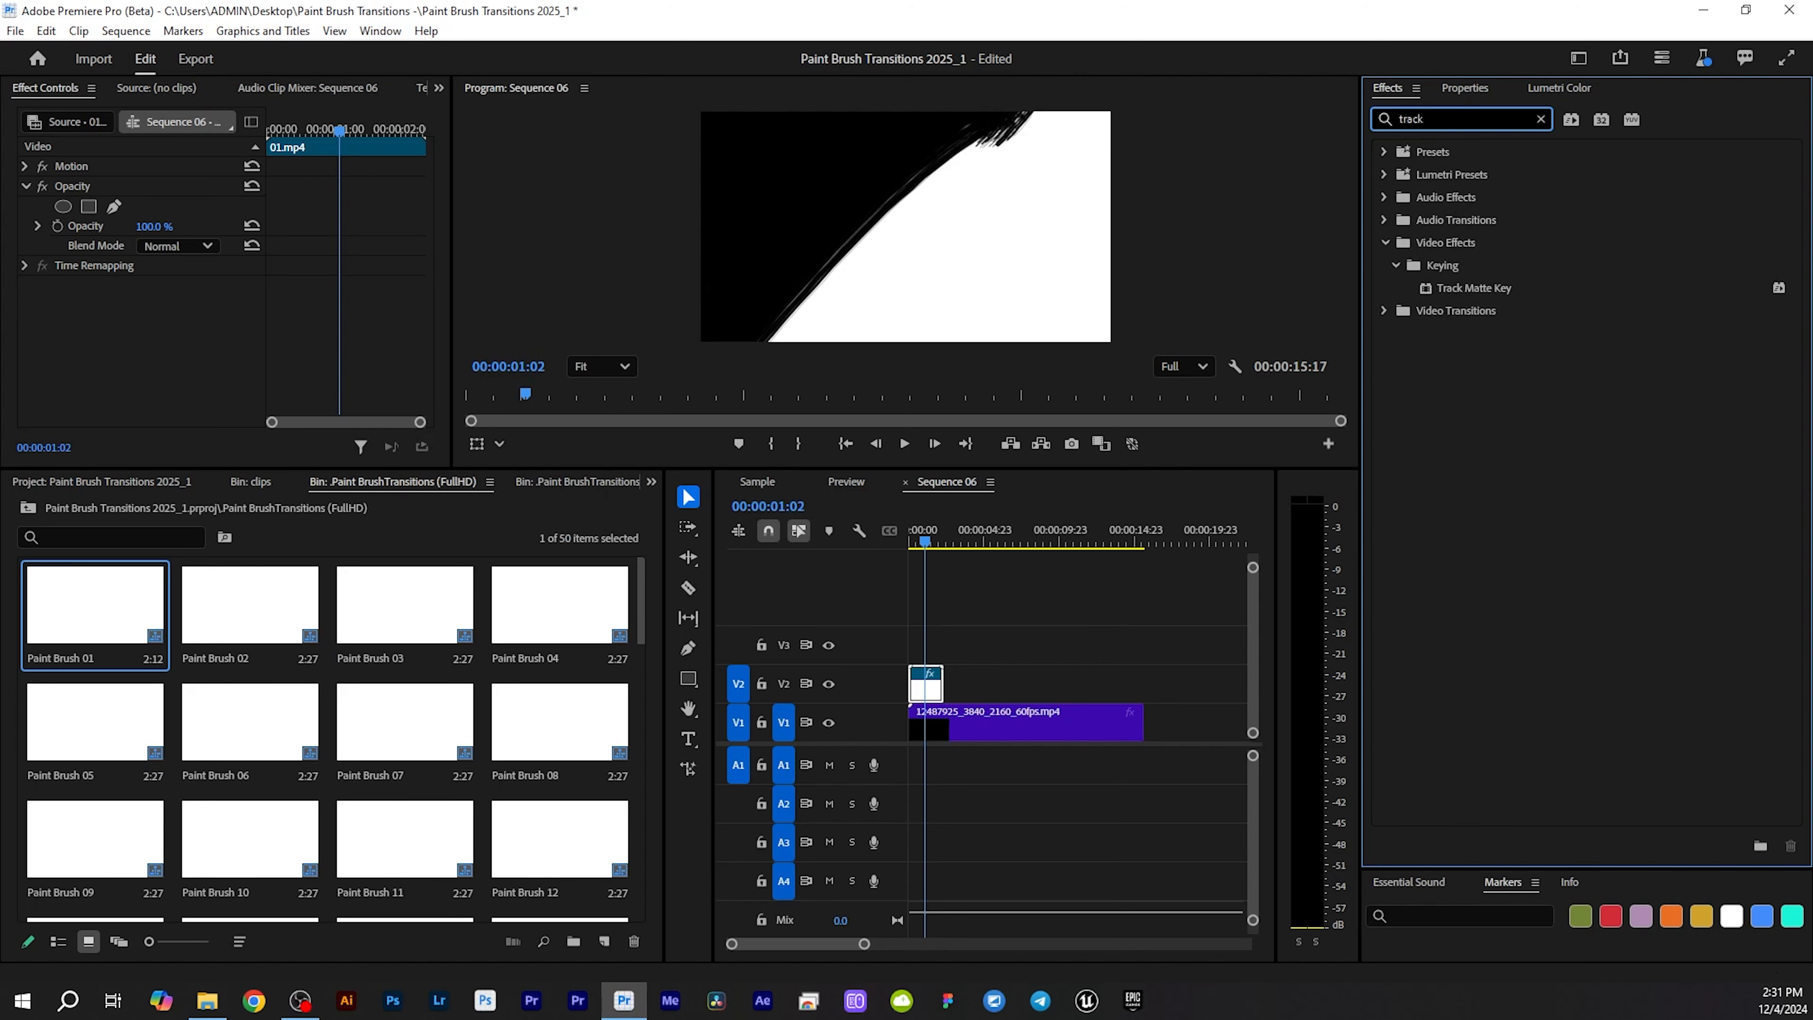
pyautogui.click(1457, 284)
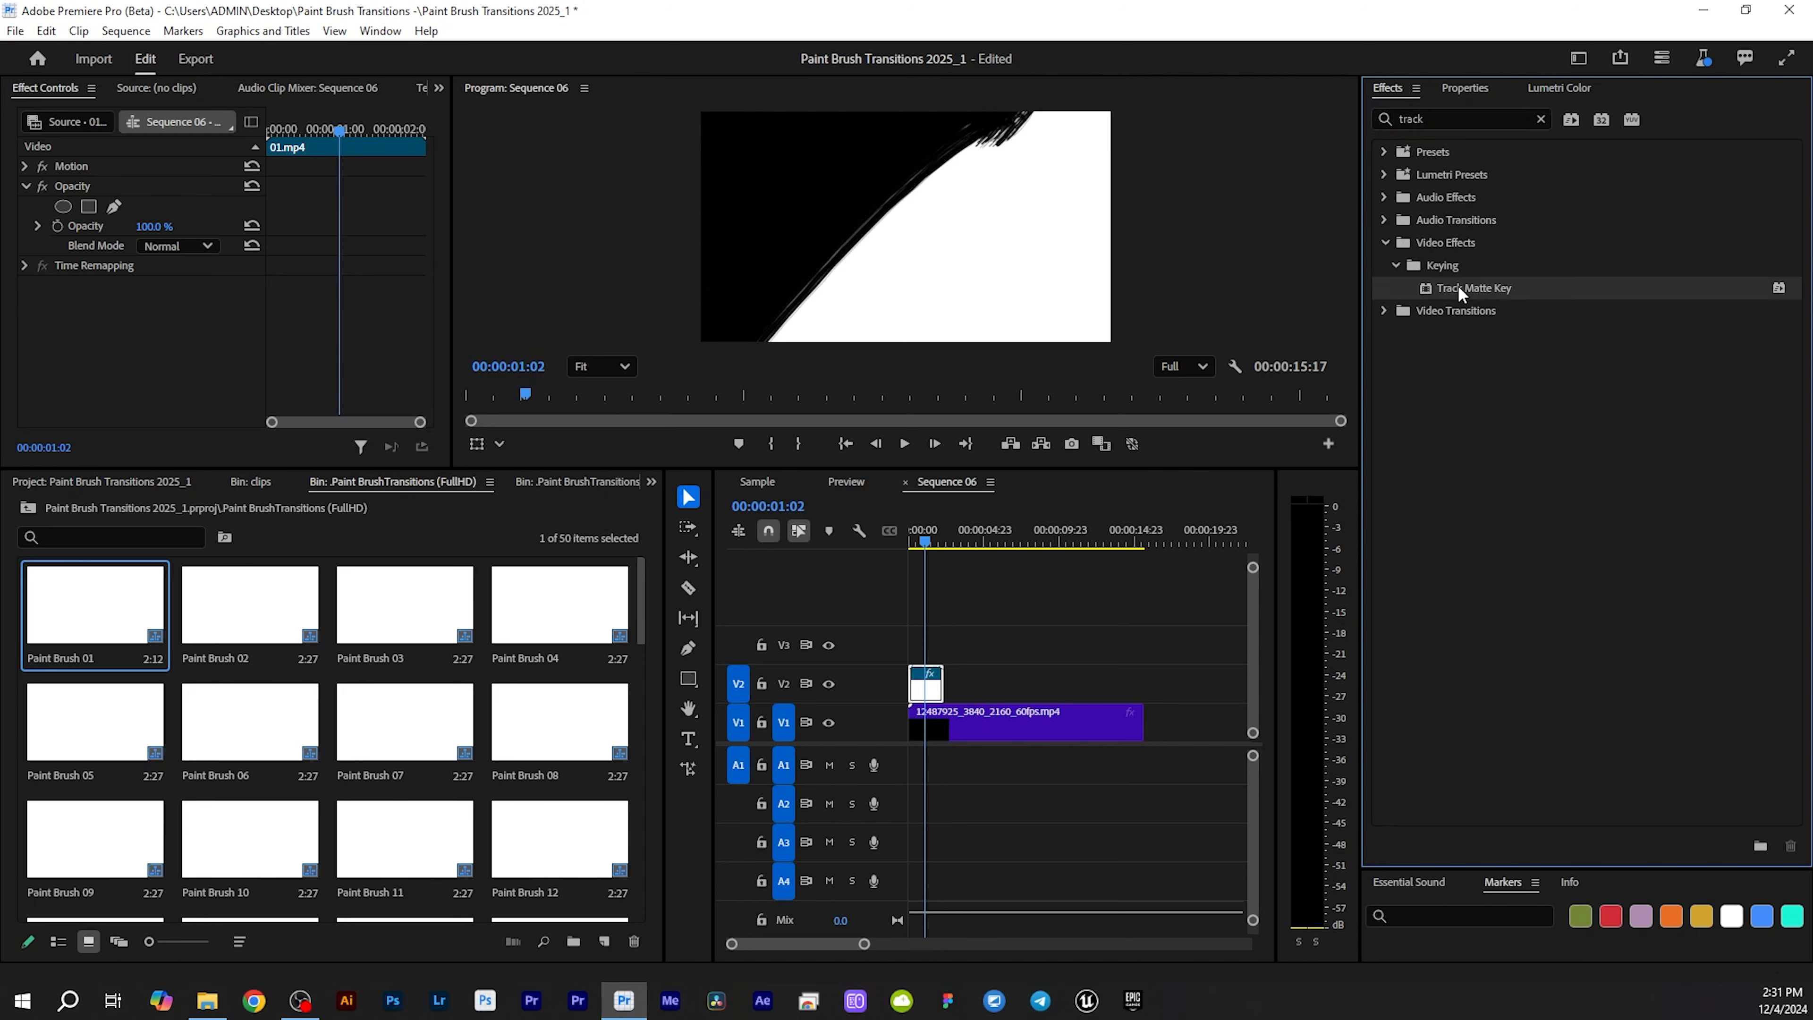
pyautogui.moveTo(1457, 287); pyautogui.dragTo(1030, 721)
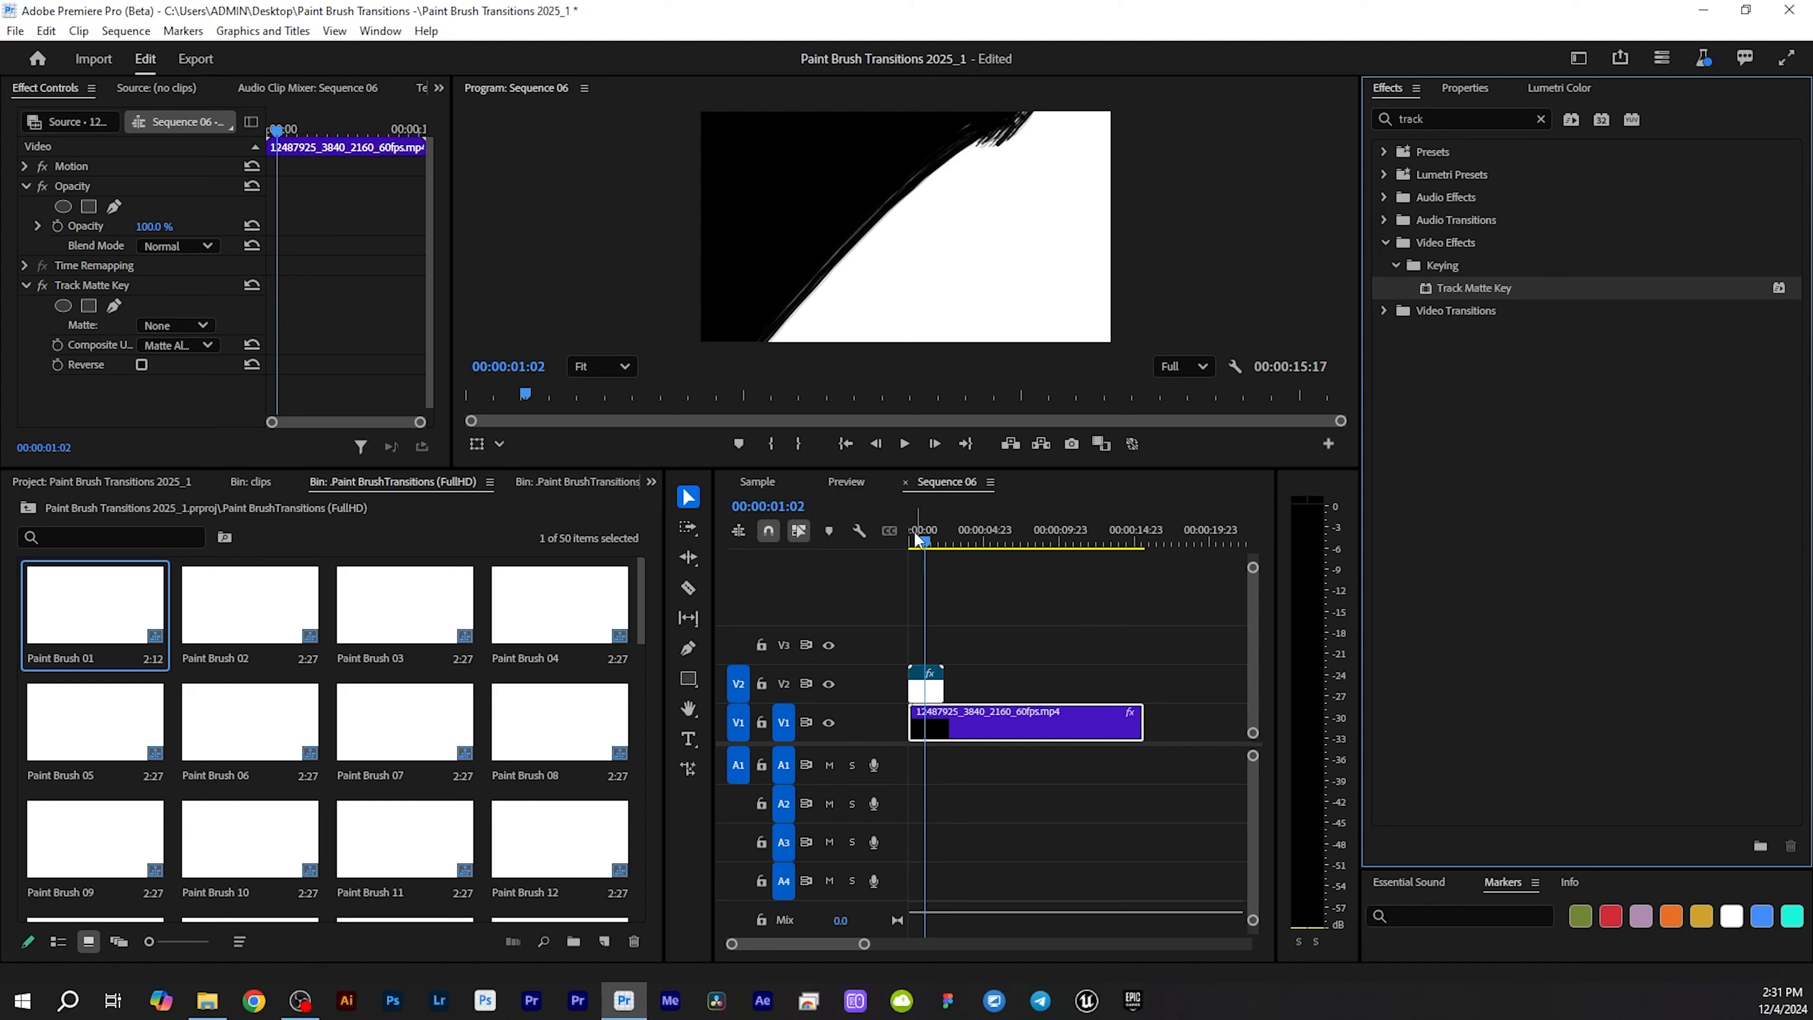
# Step: Show the effect settings of the V1 clip and collapse Opacity to reach the Track Matte Key options
pyautogui.click(956, 736)
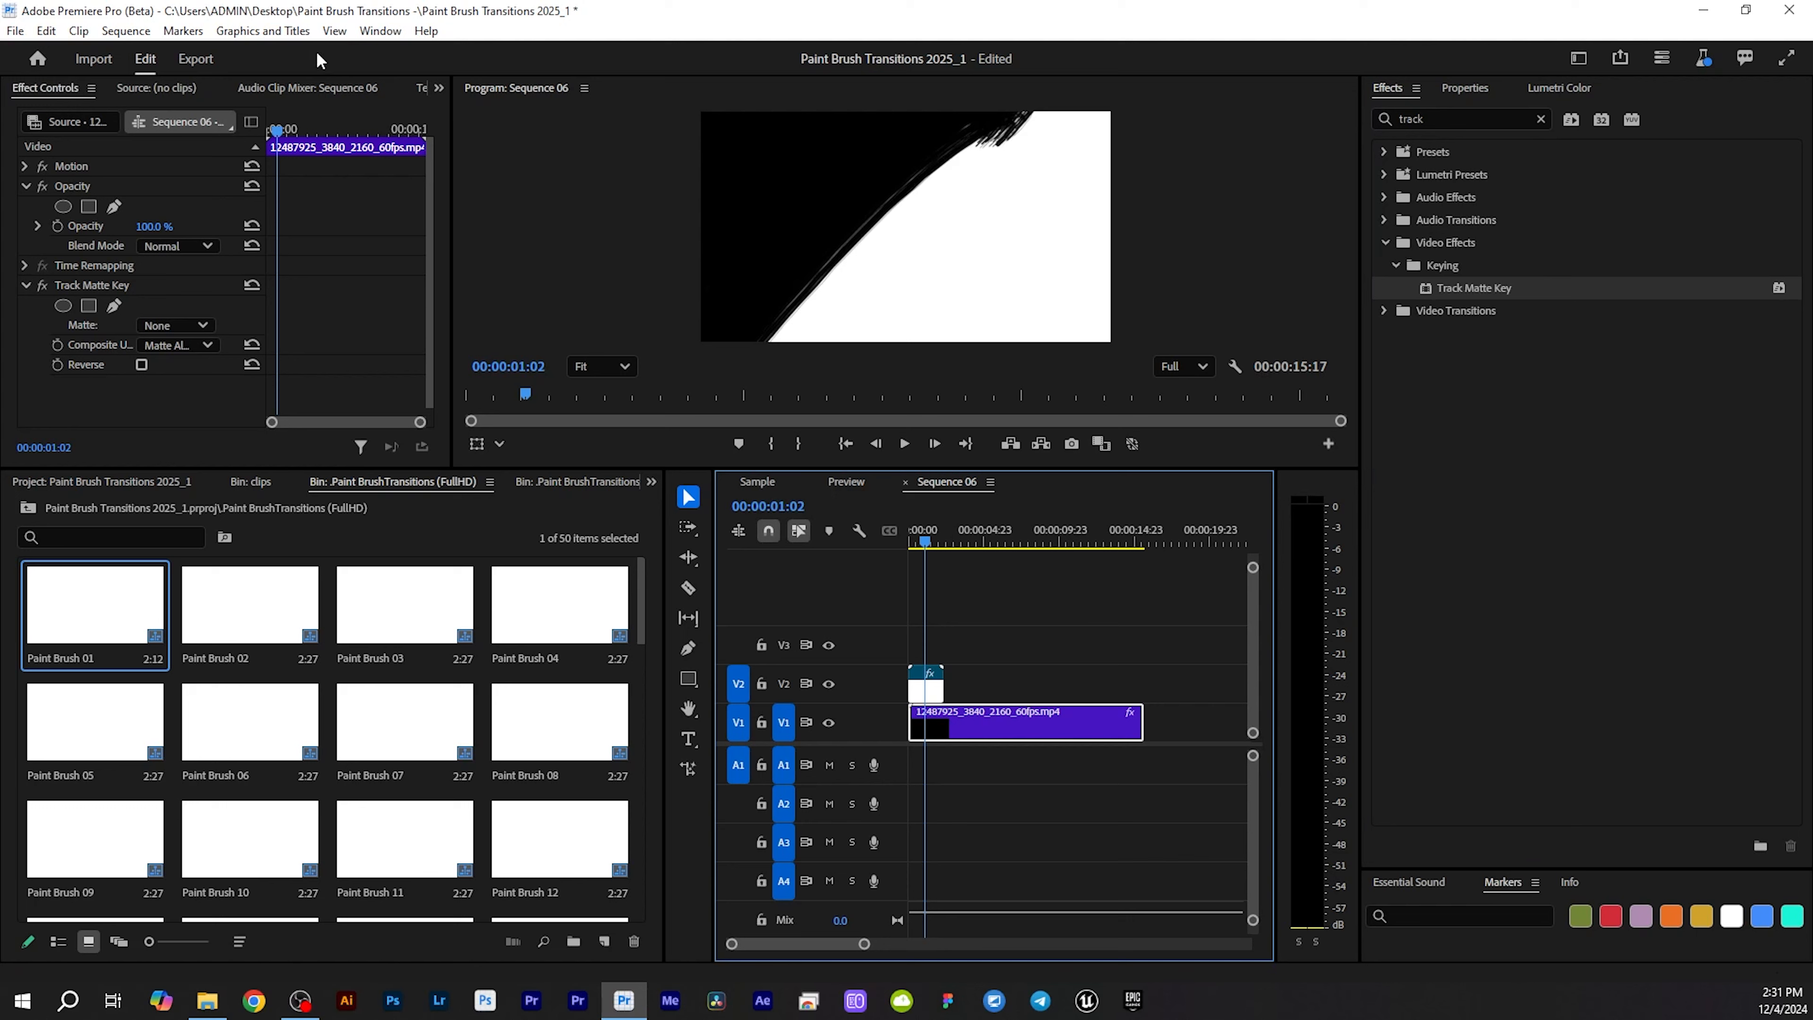
pyautogui.click(378, 32)
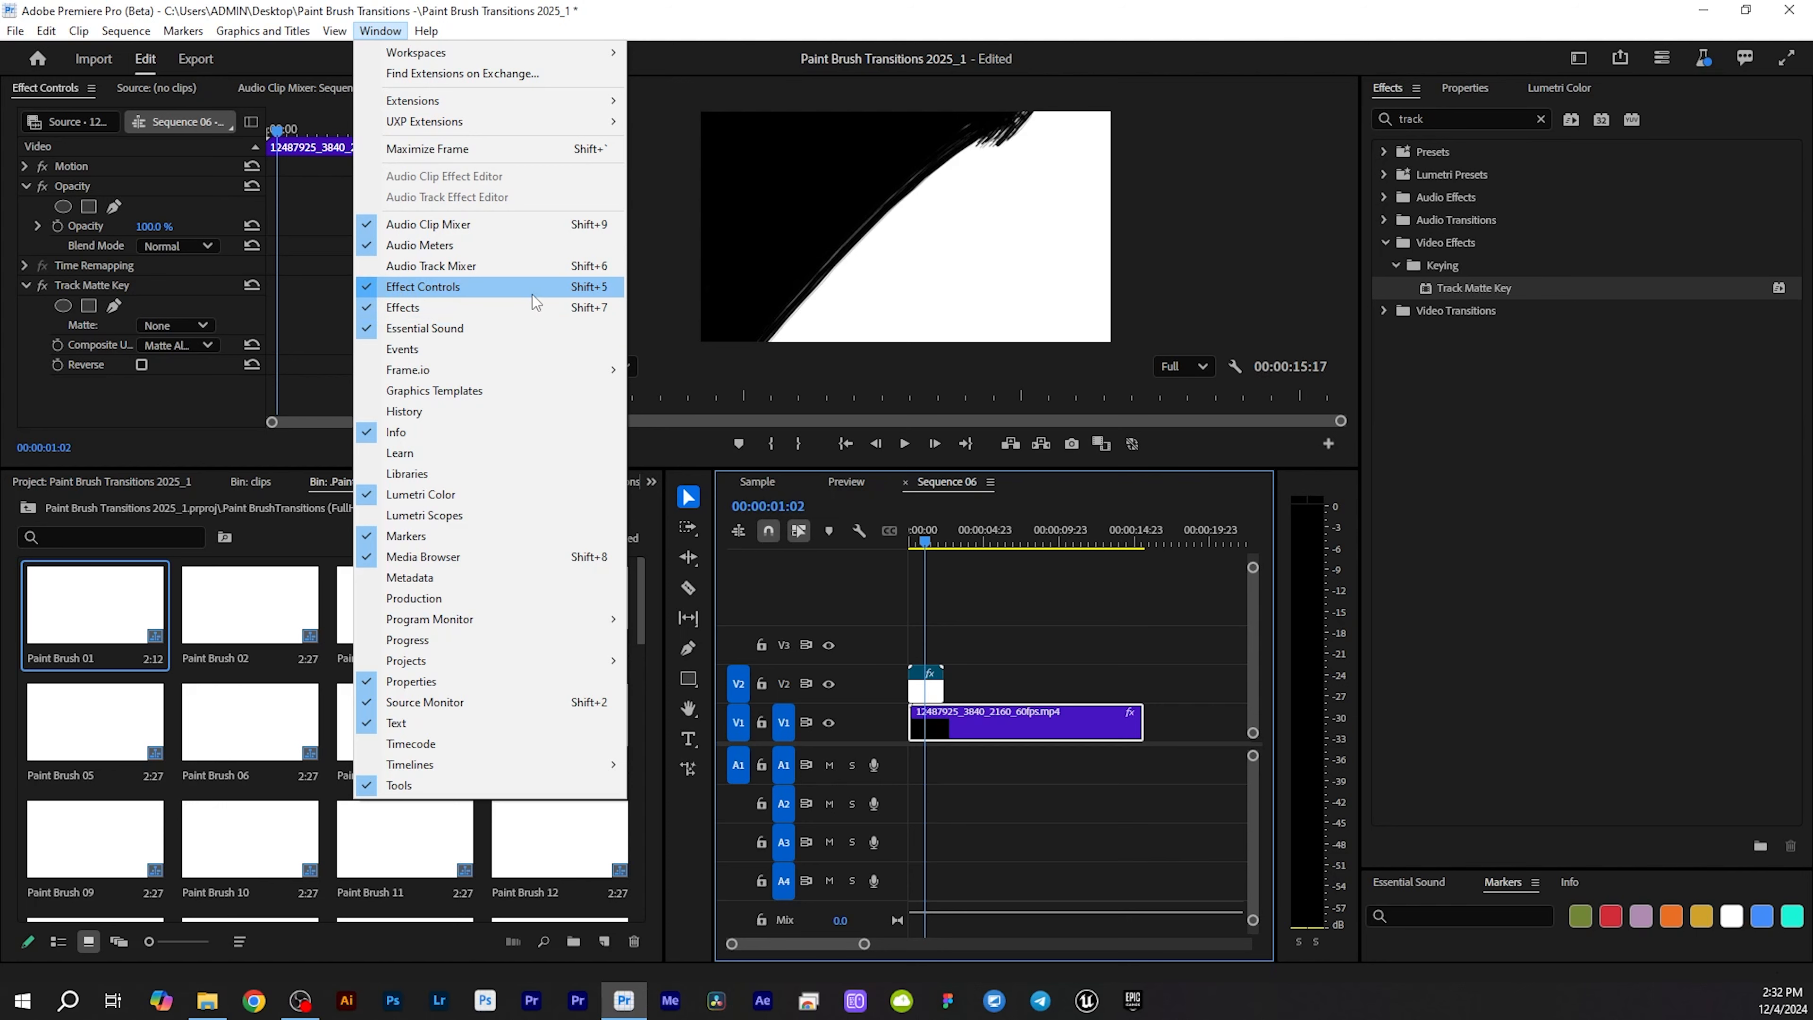
pyautogui.click(190, 413)
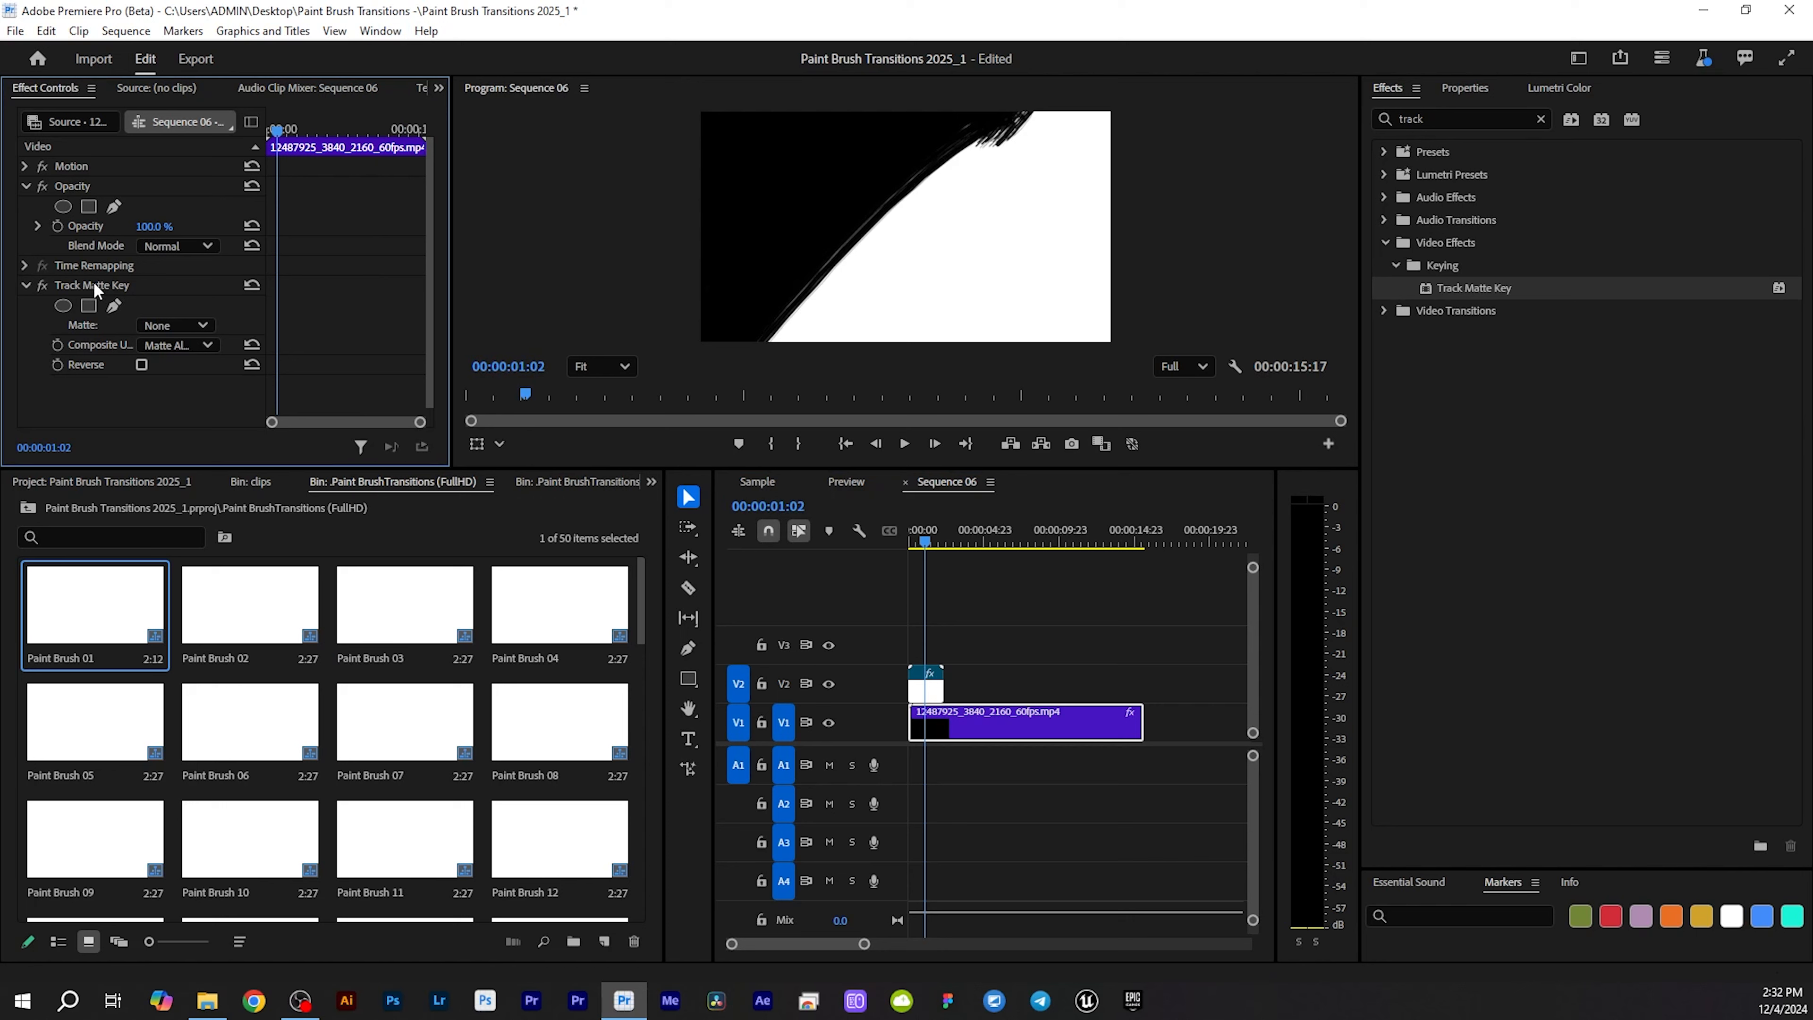
pyautogui.click(27, 185)
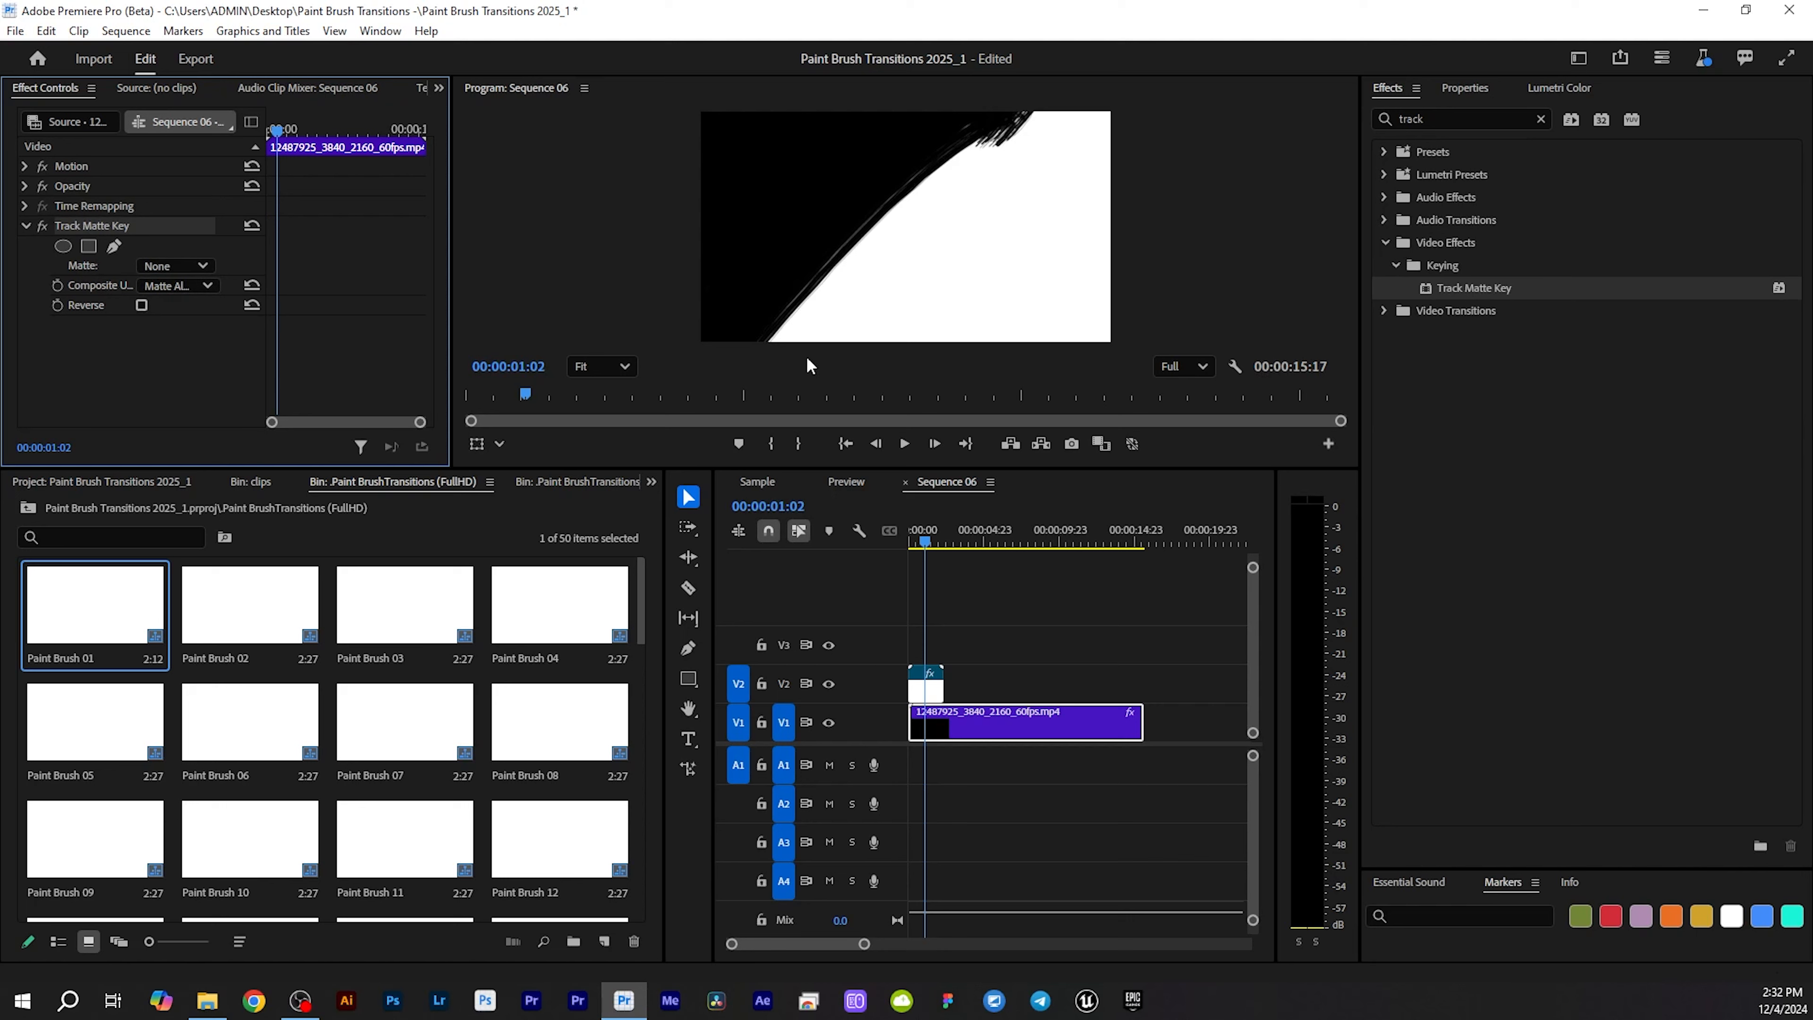
# Step: Set the V1 clip's Track Matte Key to Reverse, compositing with Matte Luma and using Video 2 as the matte
pyautogui.click(142, 306)
pyautogui.click(168, 291)
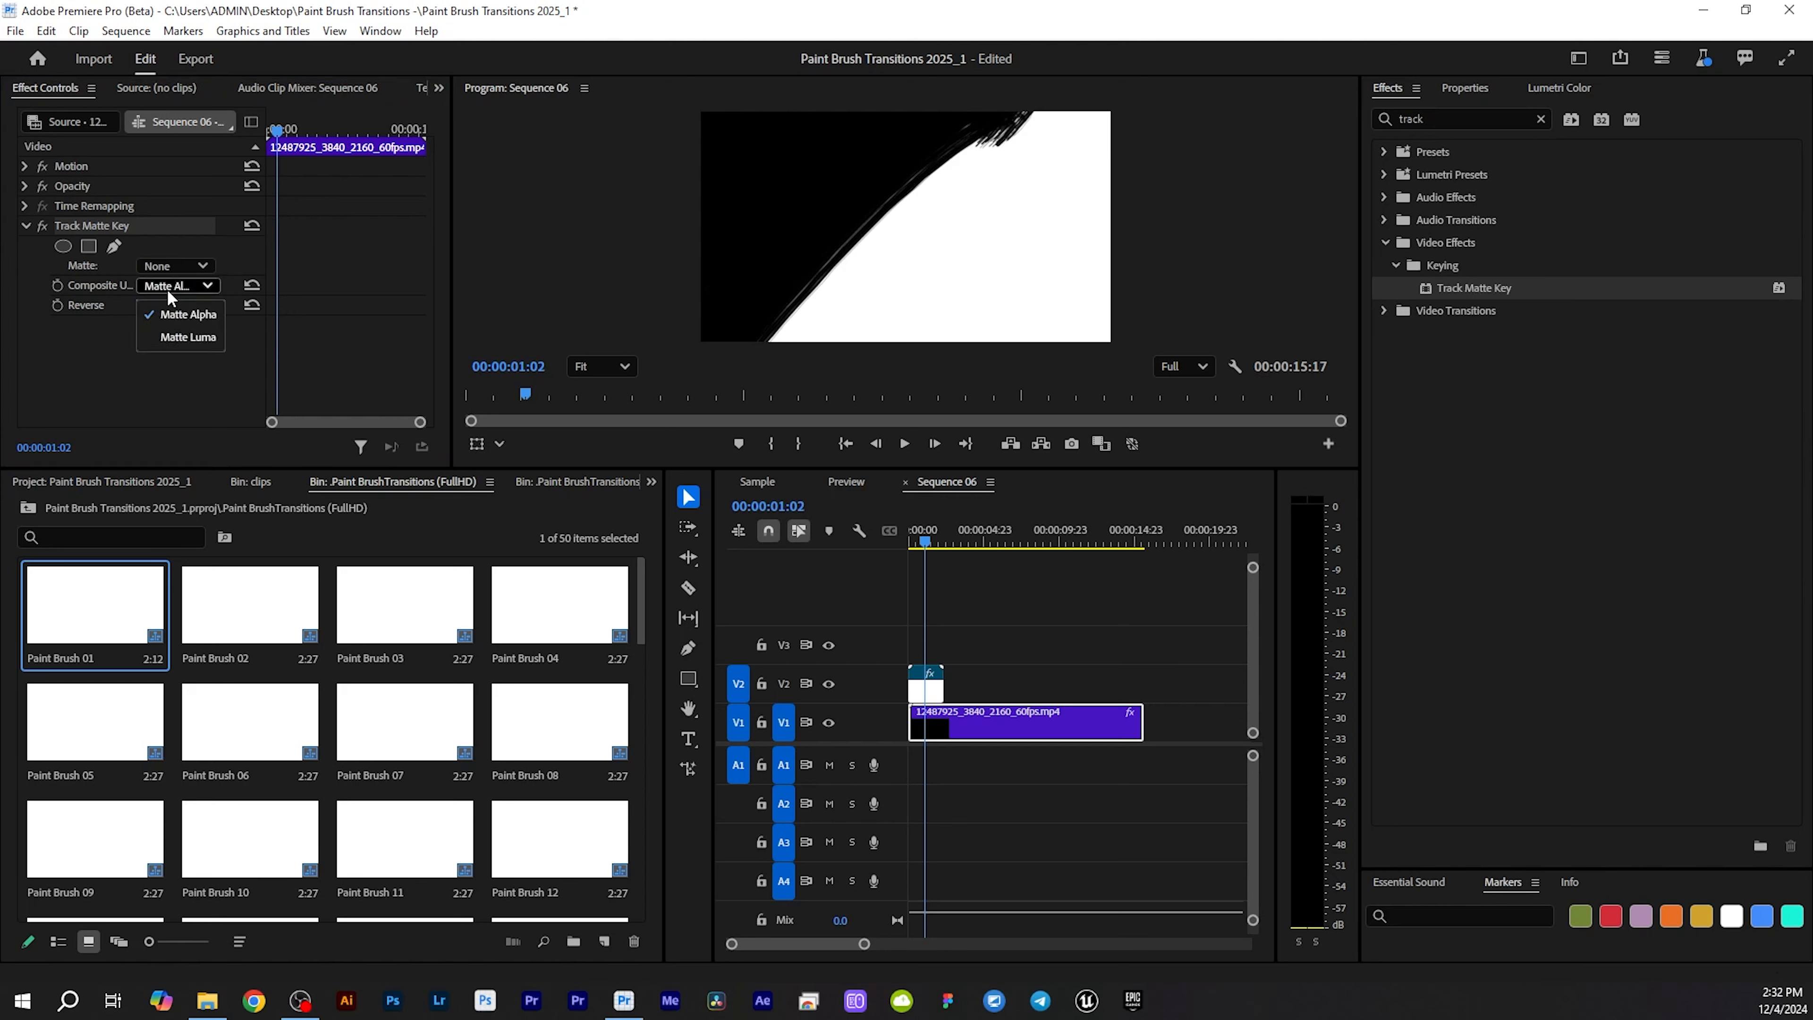
pyautogui.click(186, 338)
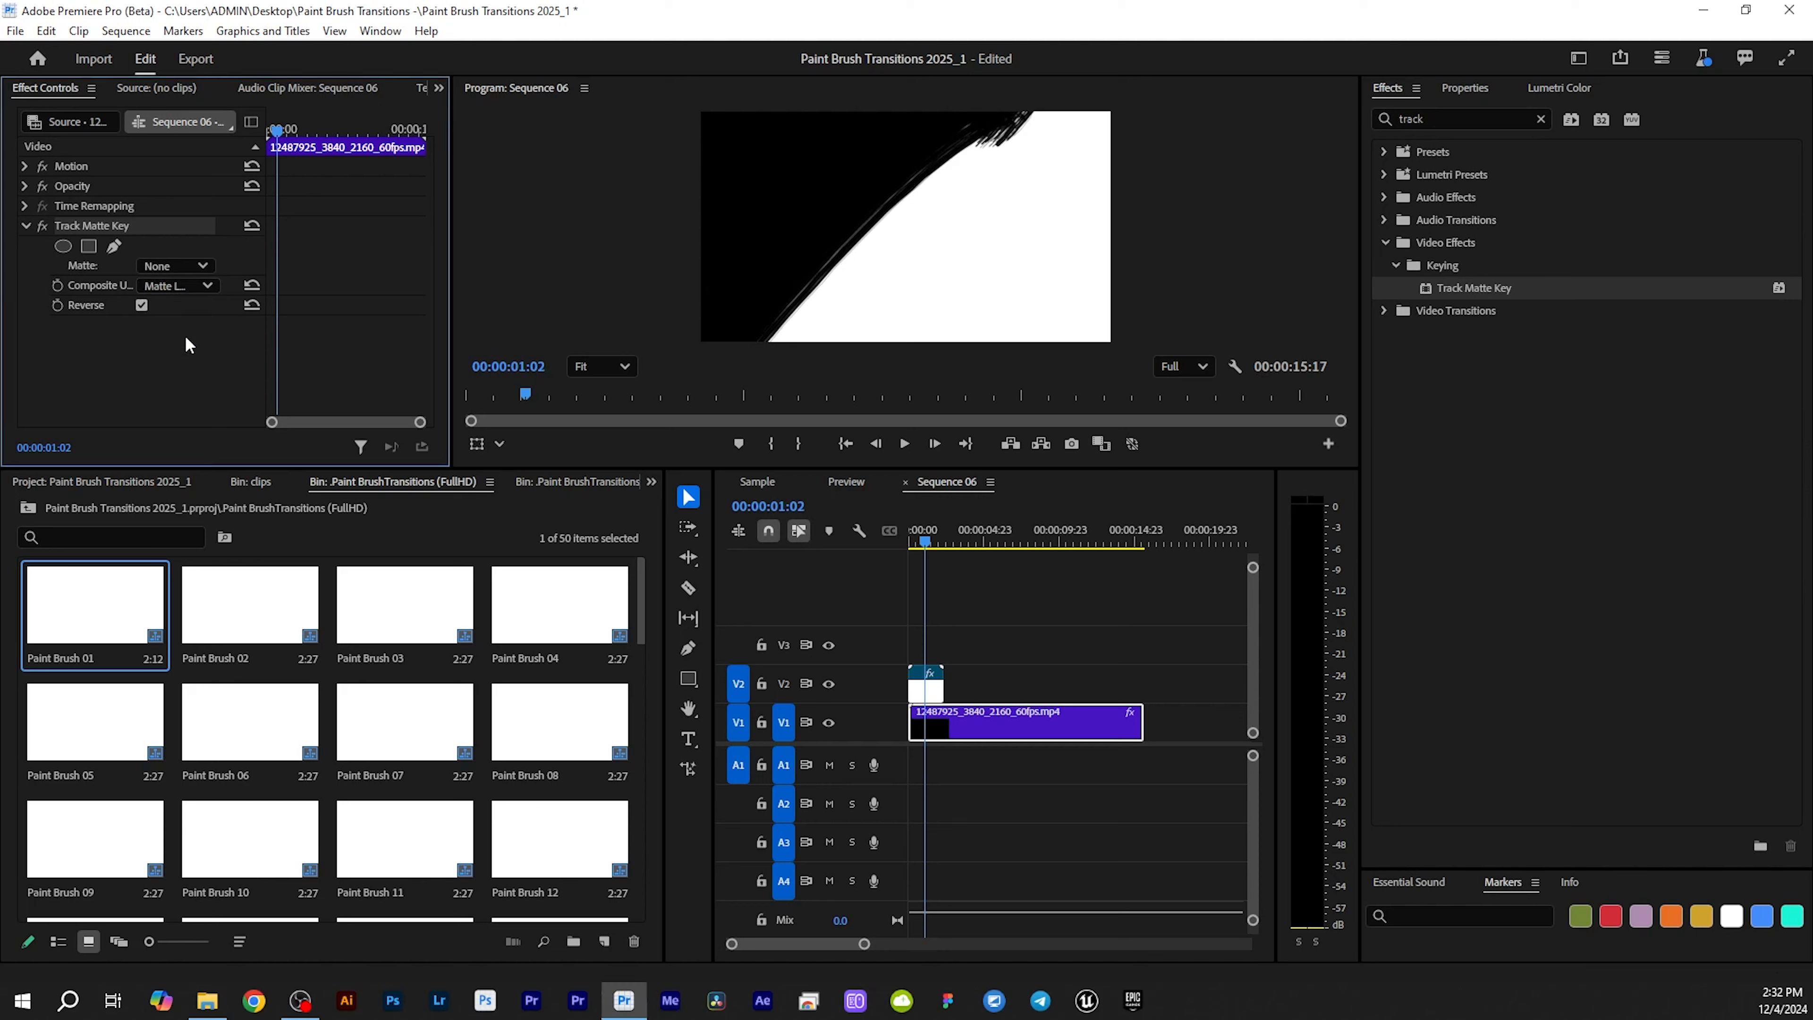
pyautogui.click(194, 269)
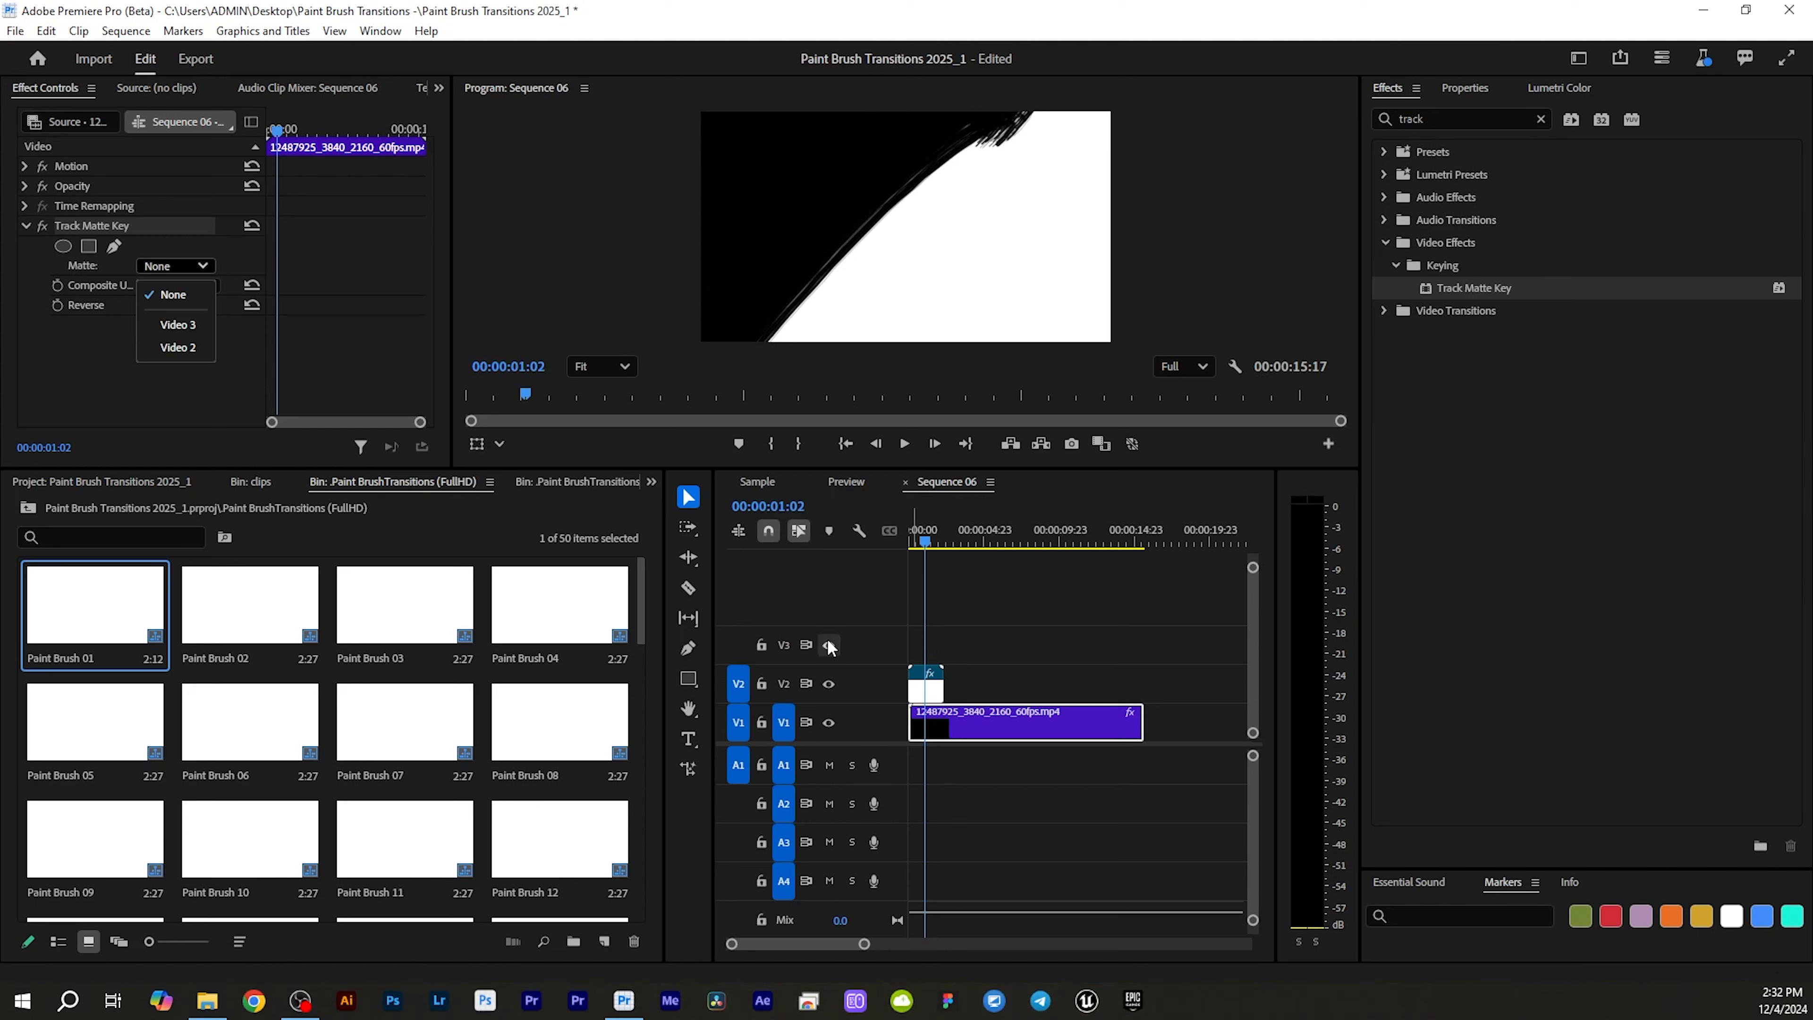
pyautogui.click(178, 347)
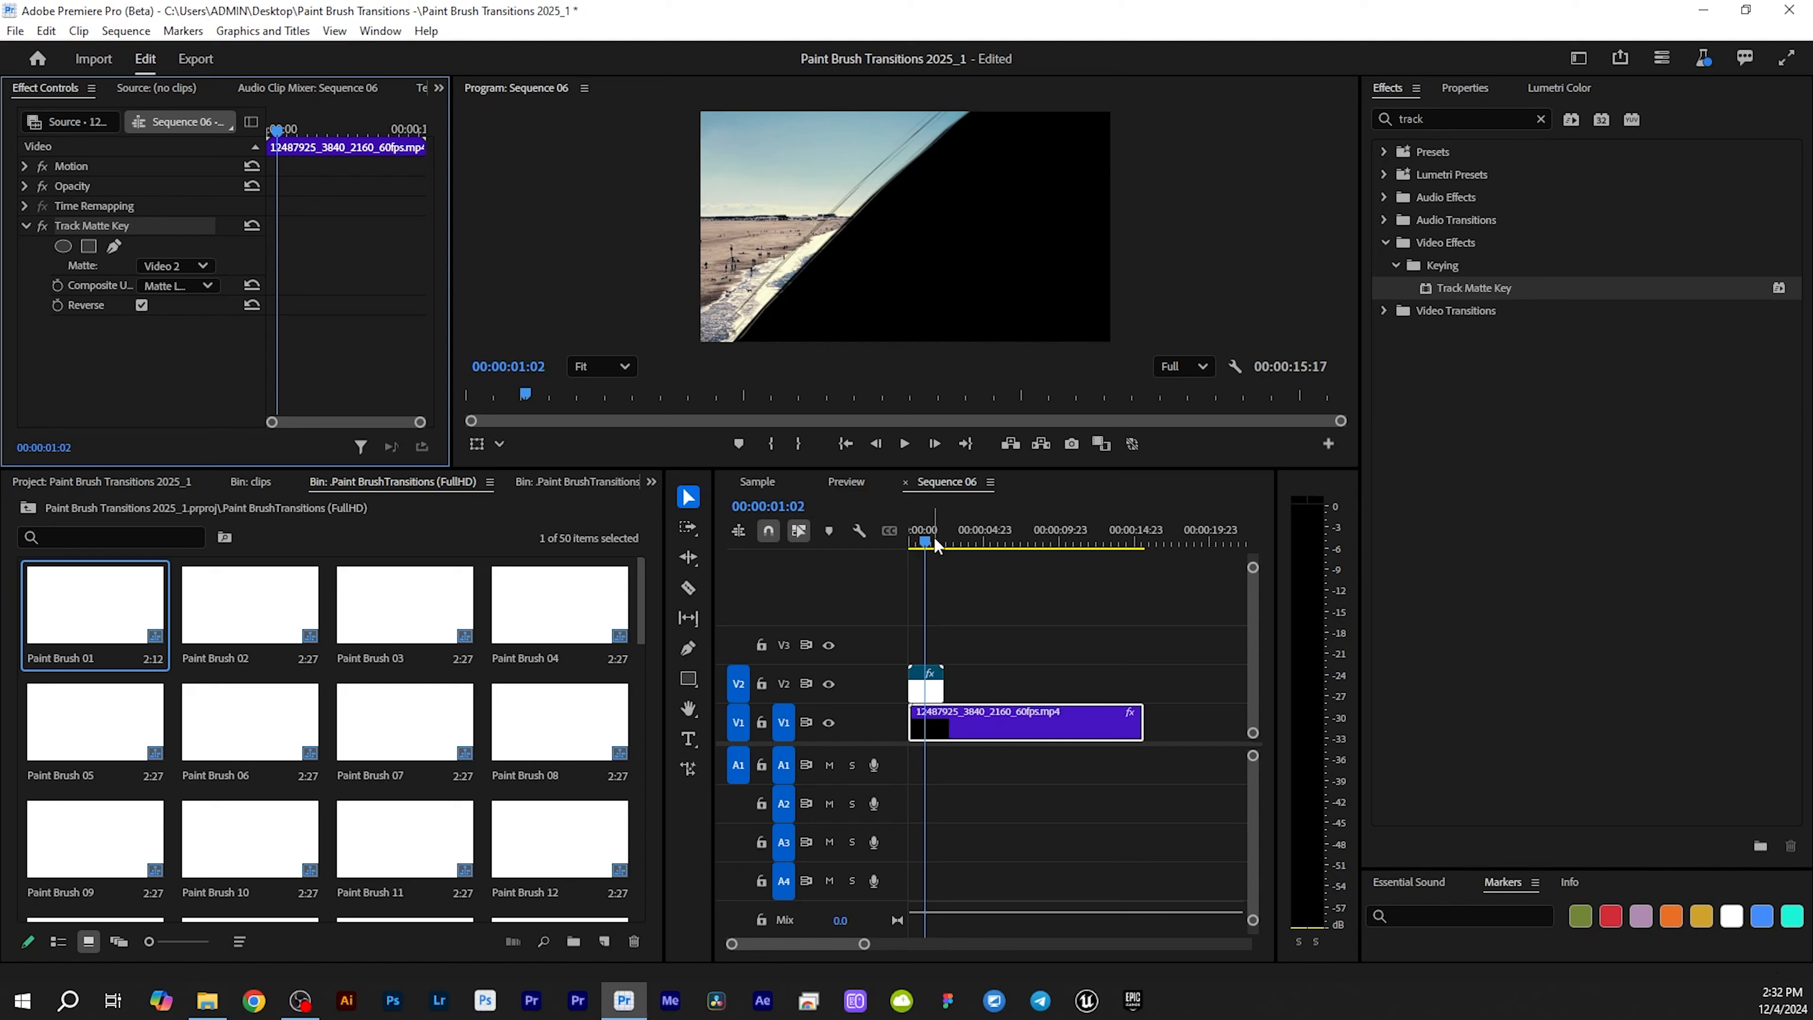
# Step: Play back the first brush reveal from the start of the sequence
pyautogui.click(906, 535)
pyautogui.click(905, 443)
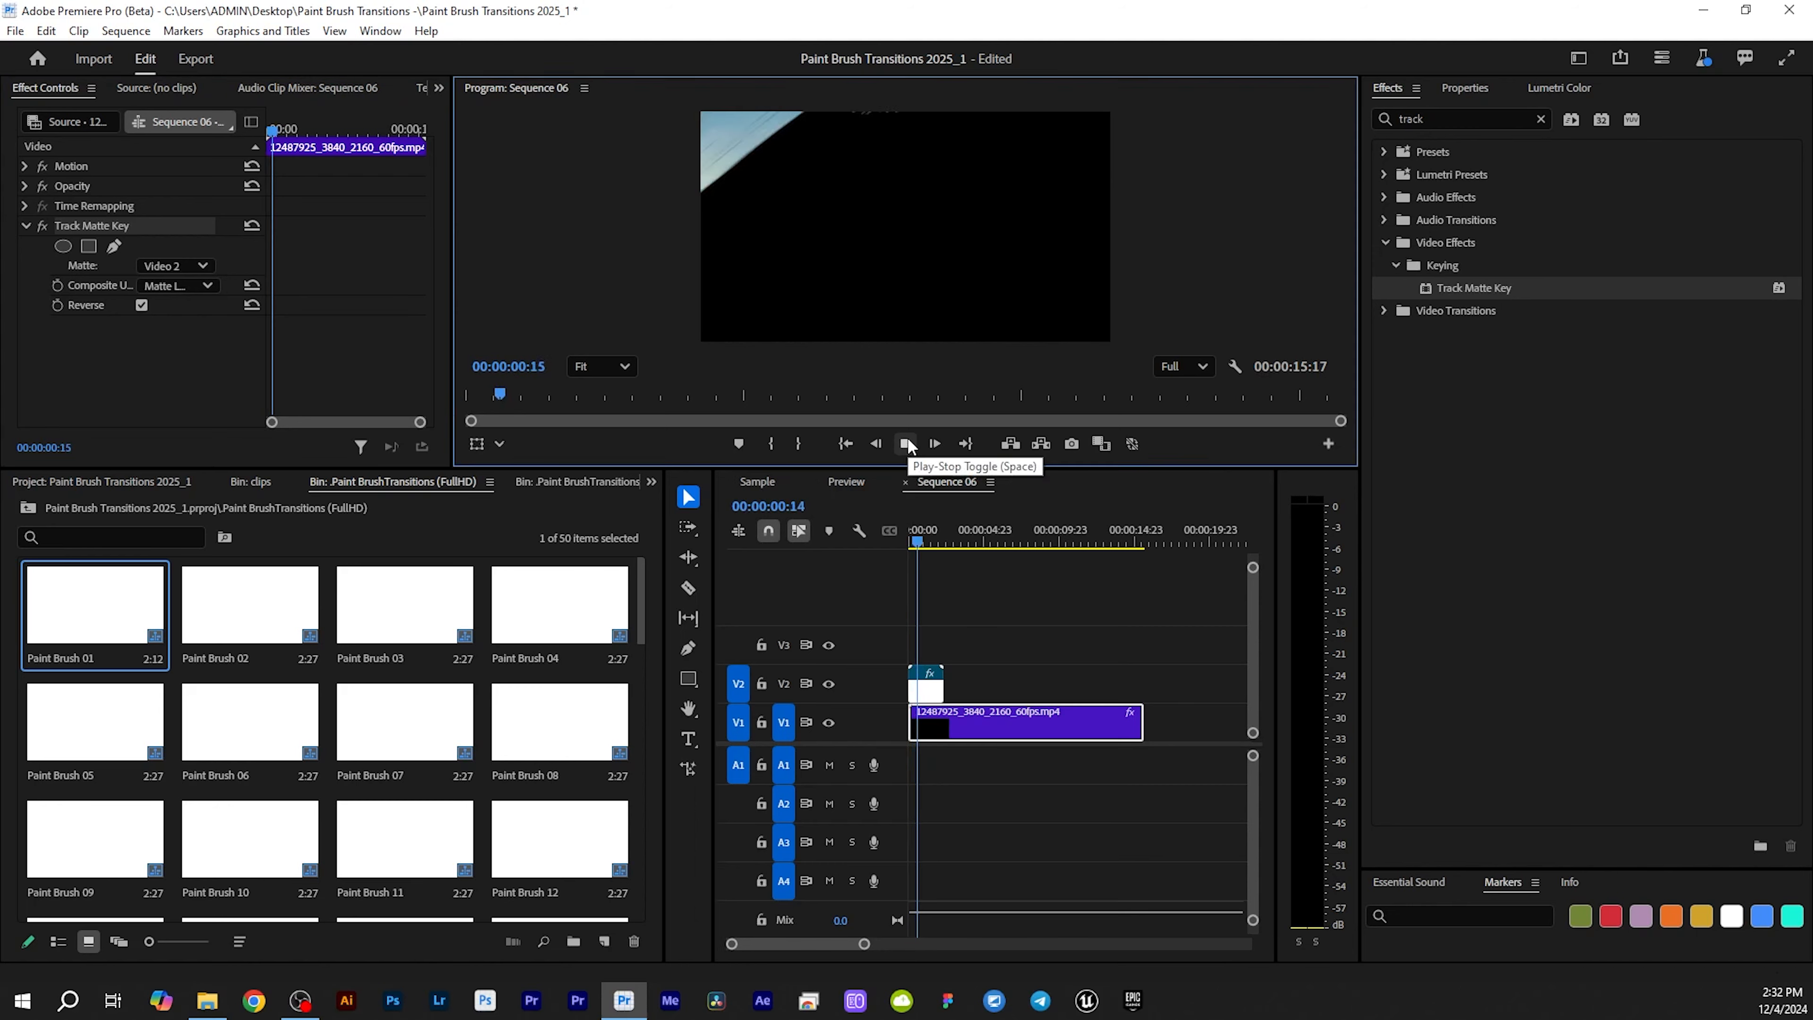
pyautogui.moveTo(940, 542); pyautogui.dragTo(905, 547)
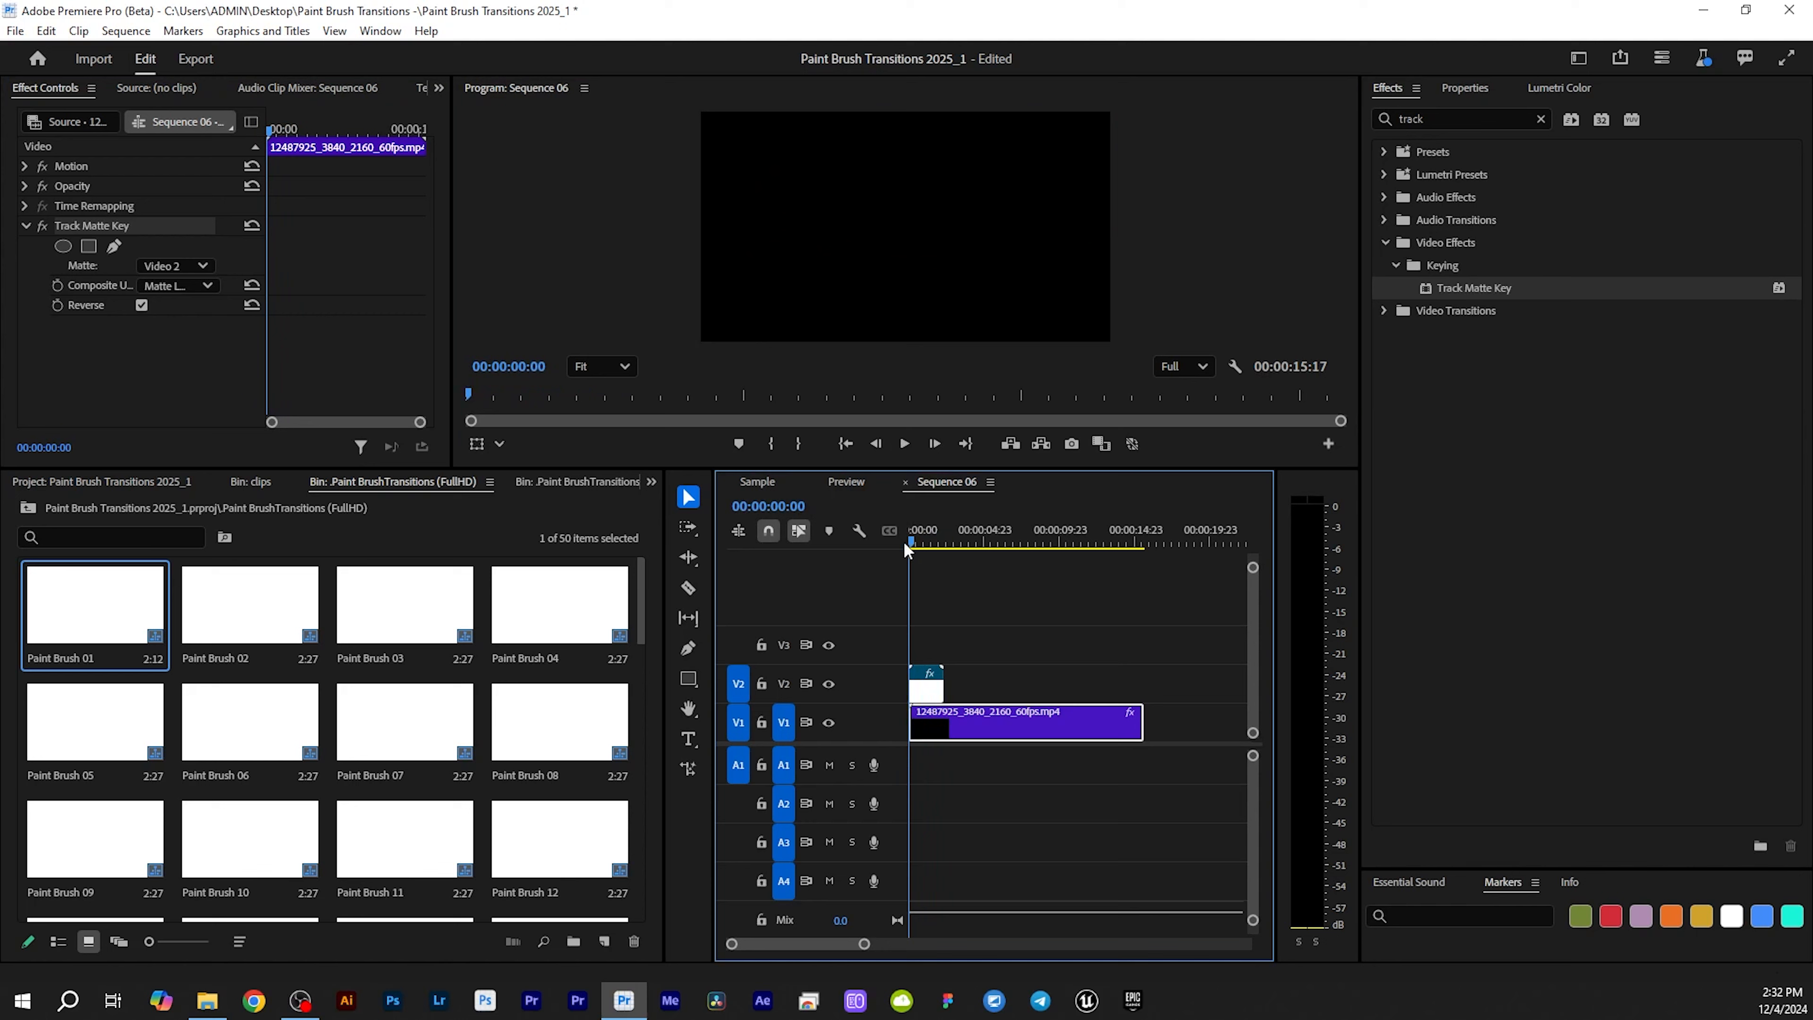
pyautogui.click(899, 451)
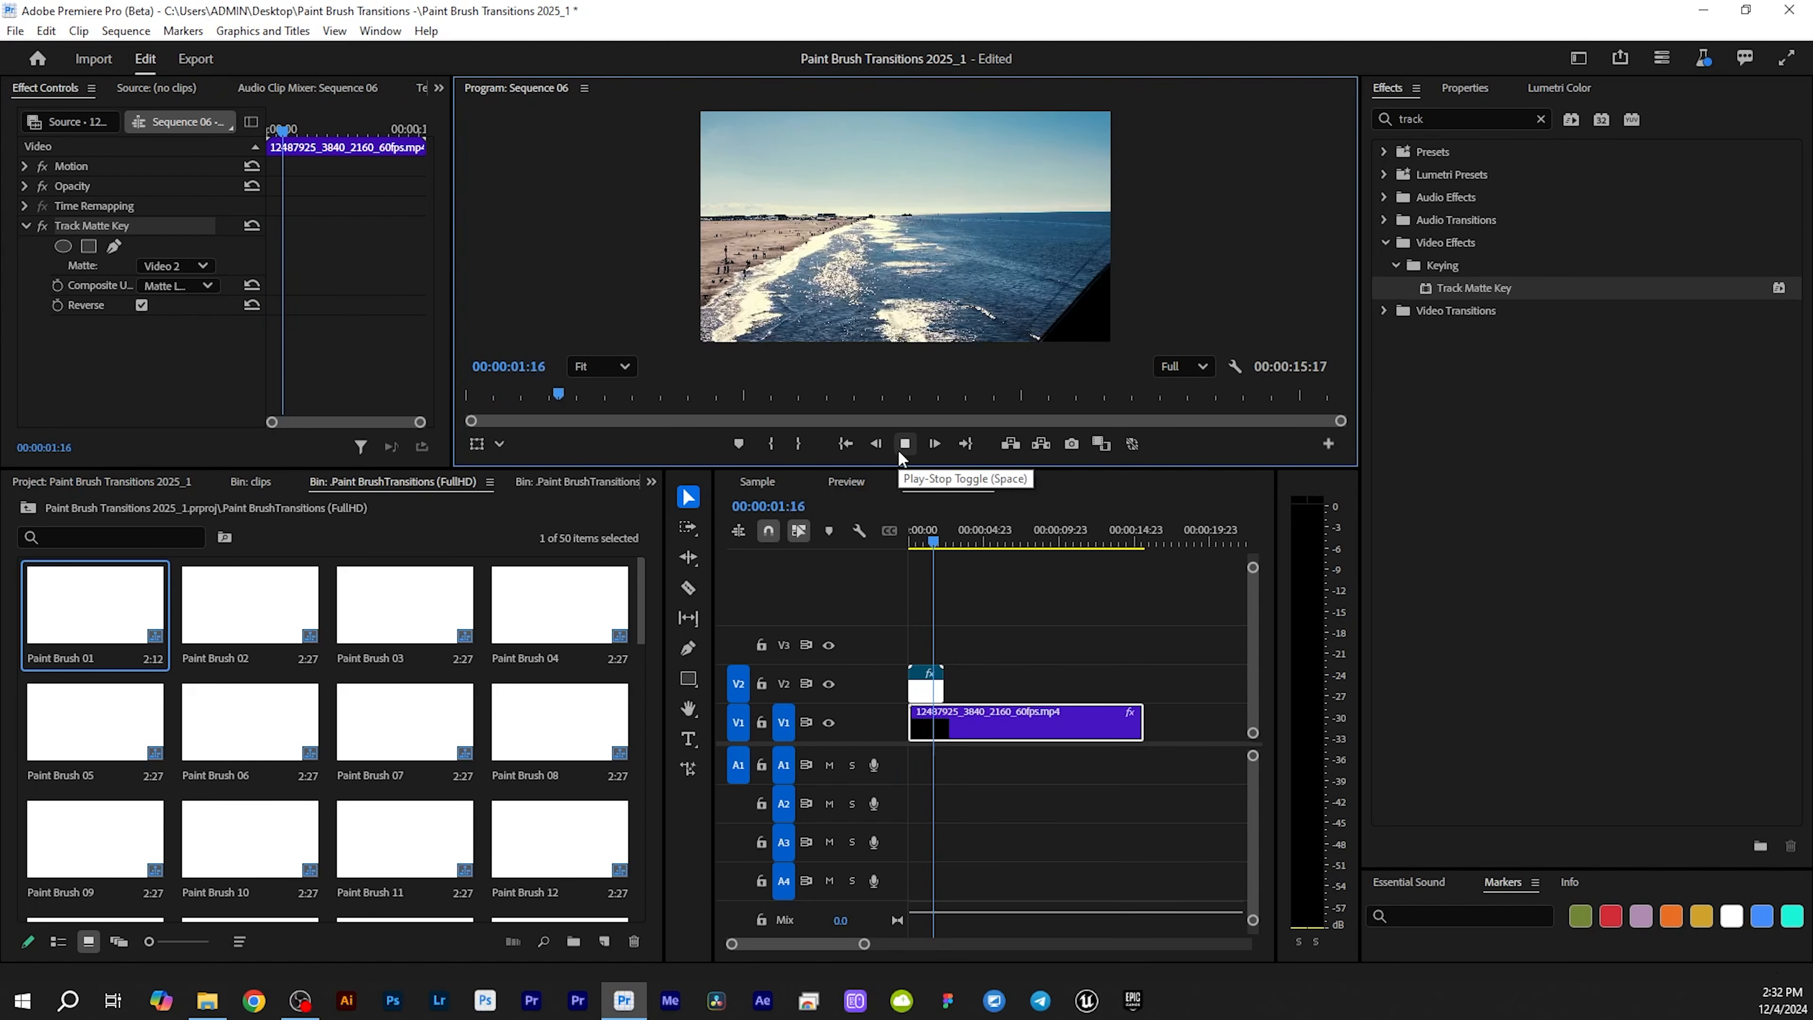
pyautogui.click(907, 449)
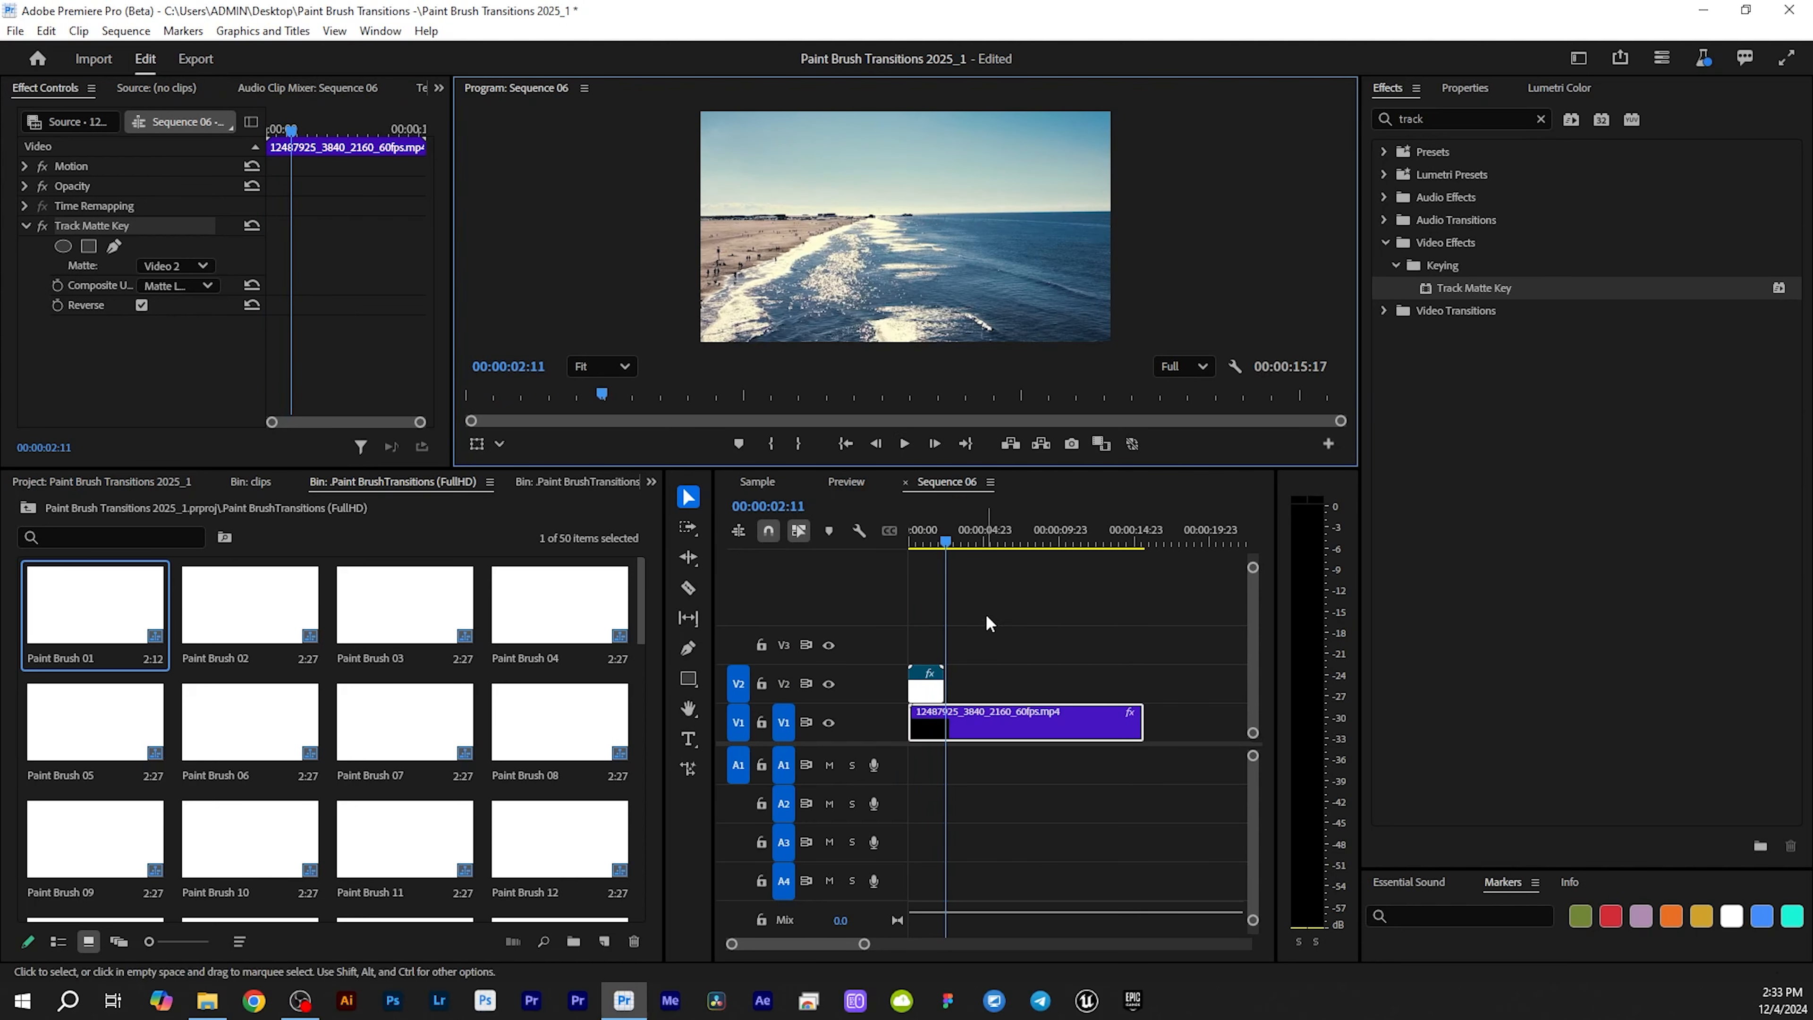
# Step: Place the 3173404-uhd clip from the clips bin on track V3 at 00:00:01:05 and select it
pyautogui.moveTo(946, 536); pyautogui.dragTo(928, 534)
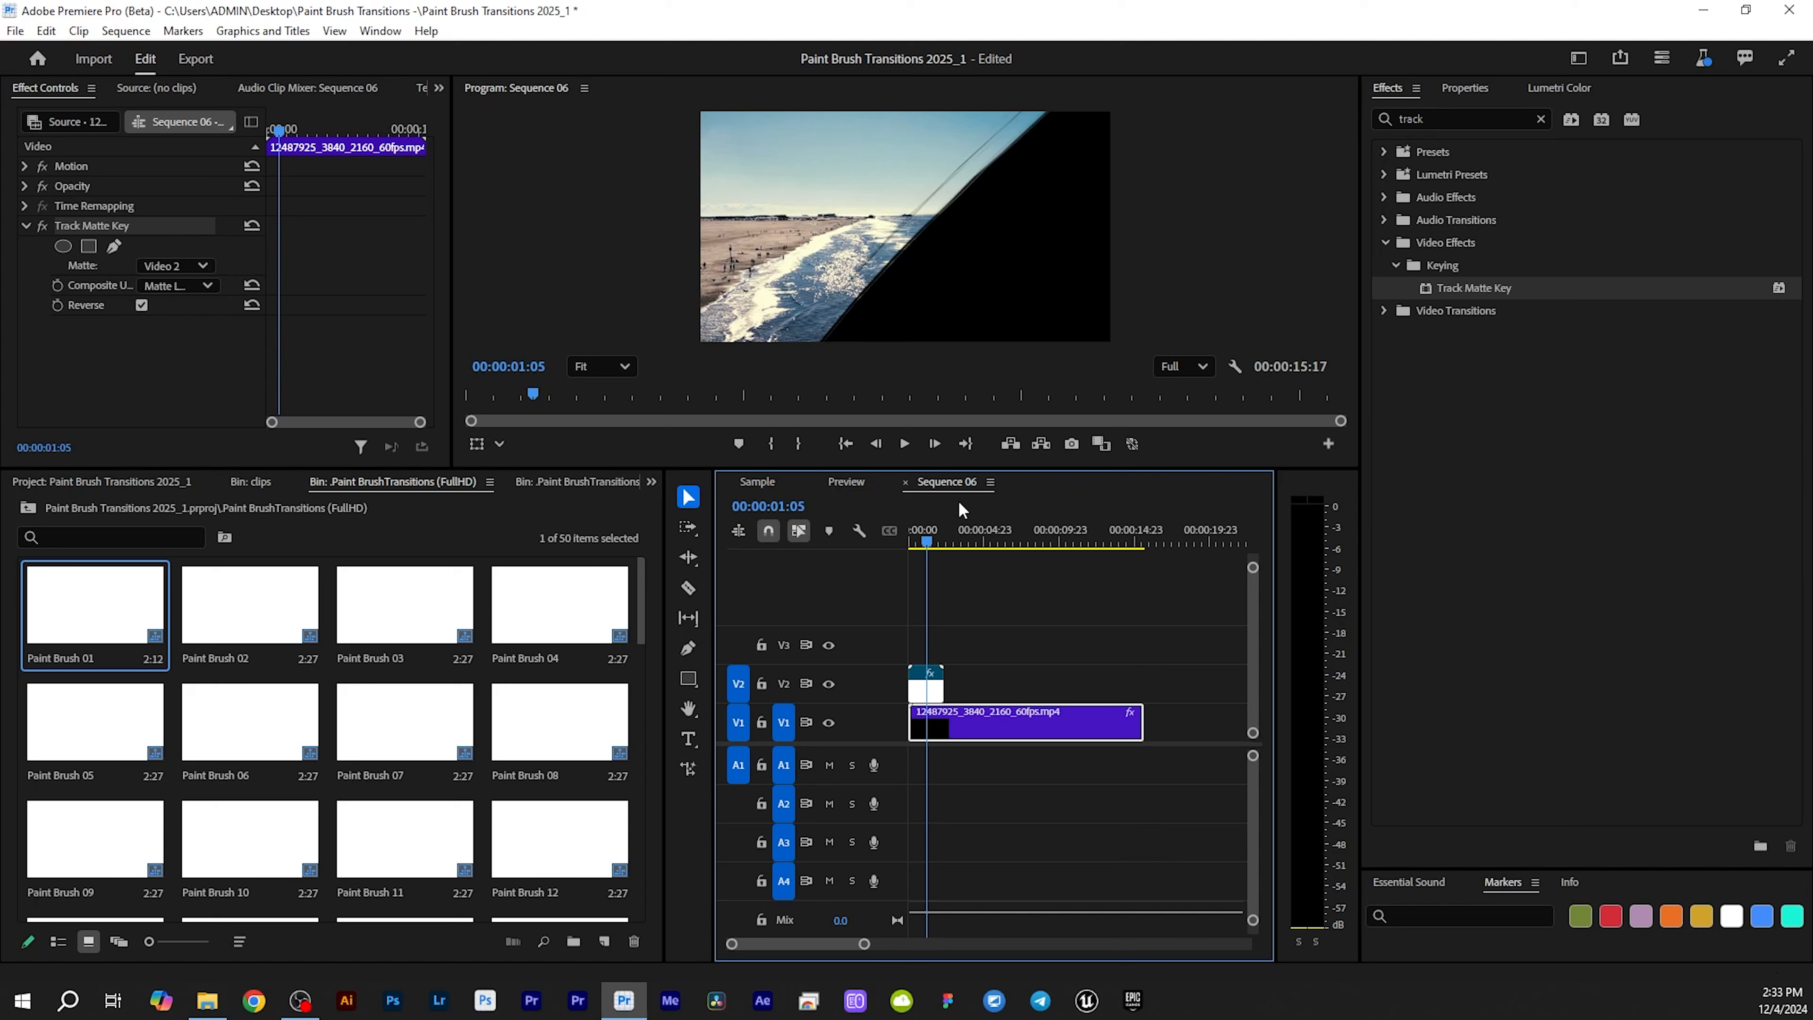
pyautogui.click(158, 481)
pyautogui.doubleClick(423, 722)
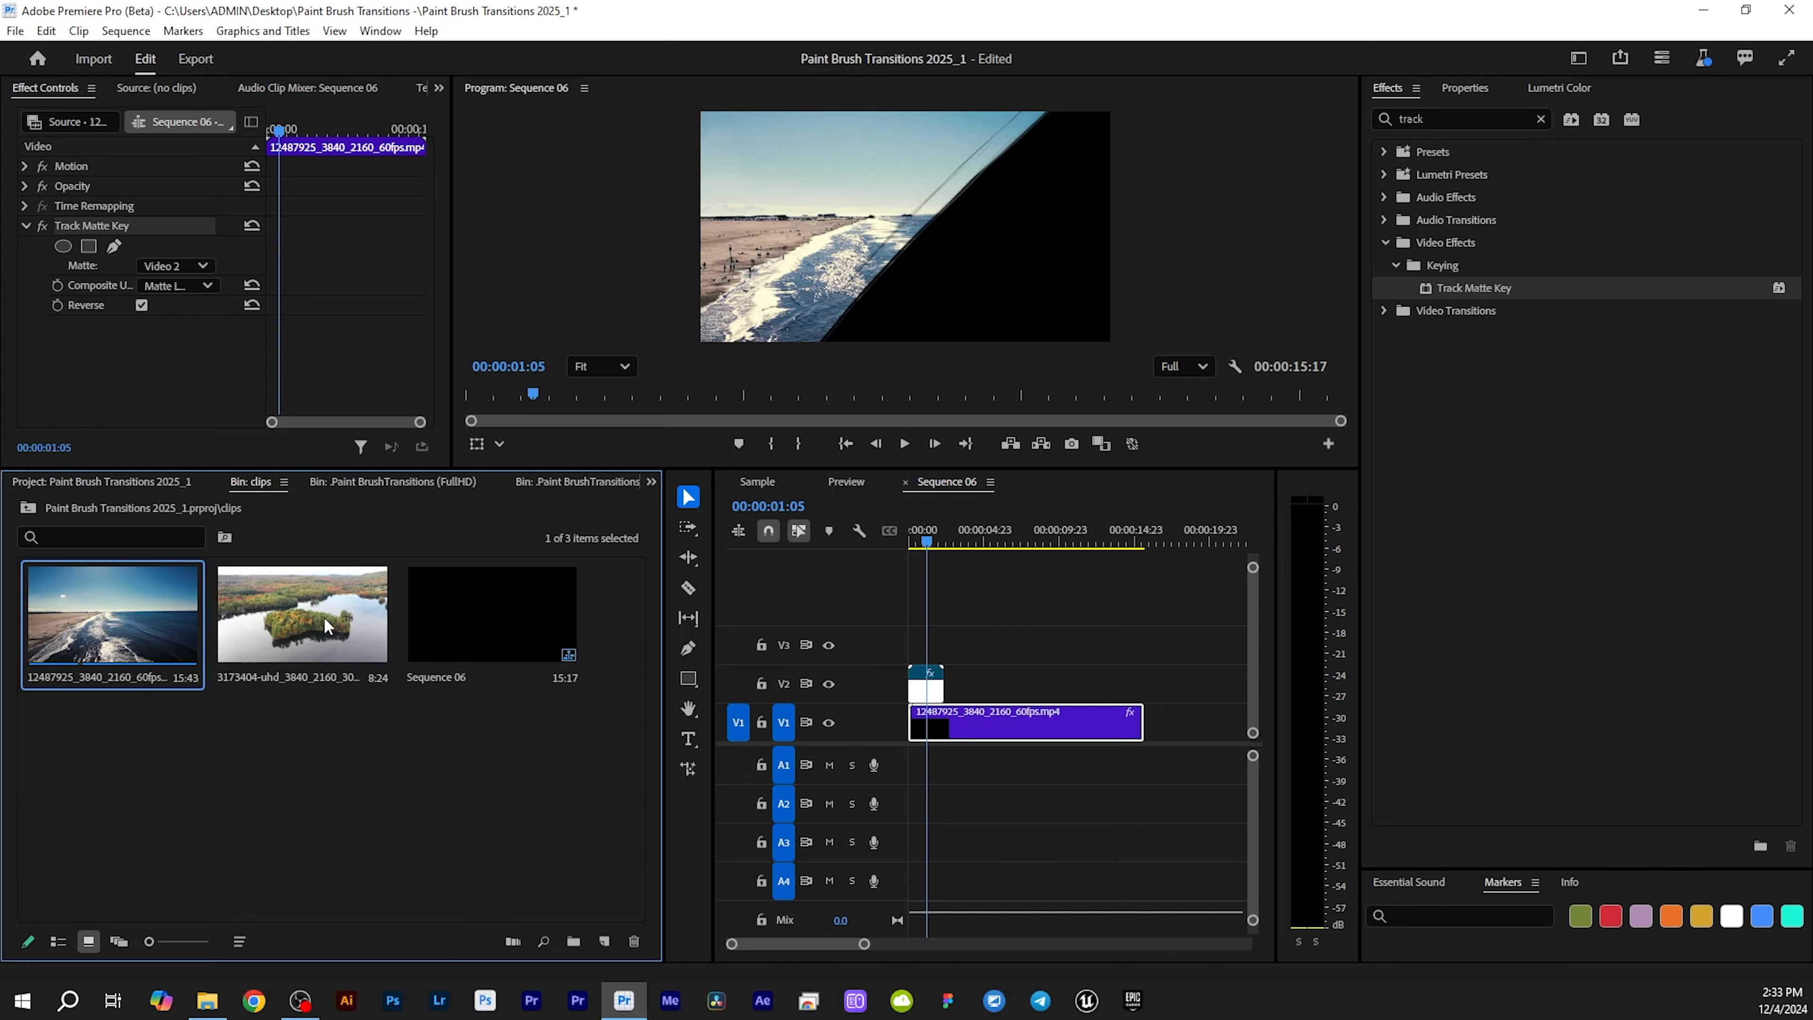
pyautogui.moveTo(322, 616); pyautogui.dragTo(936, 641)
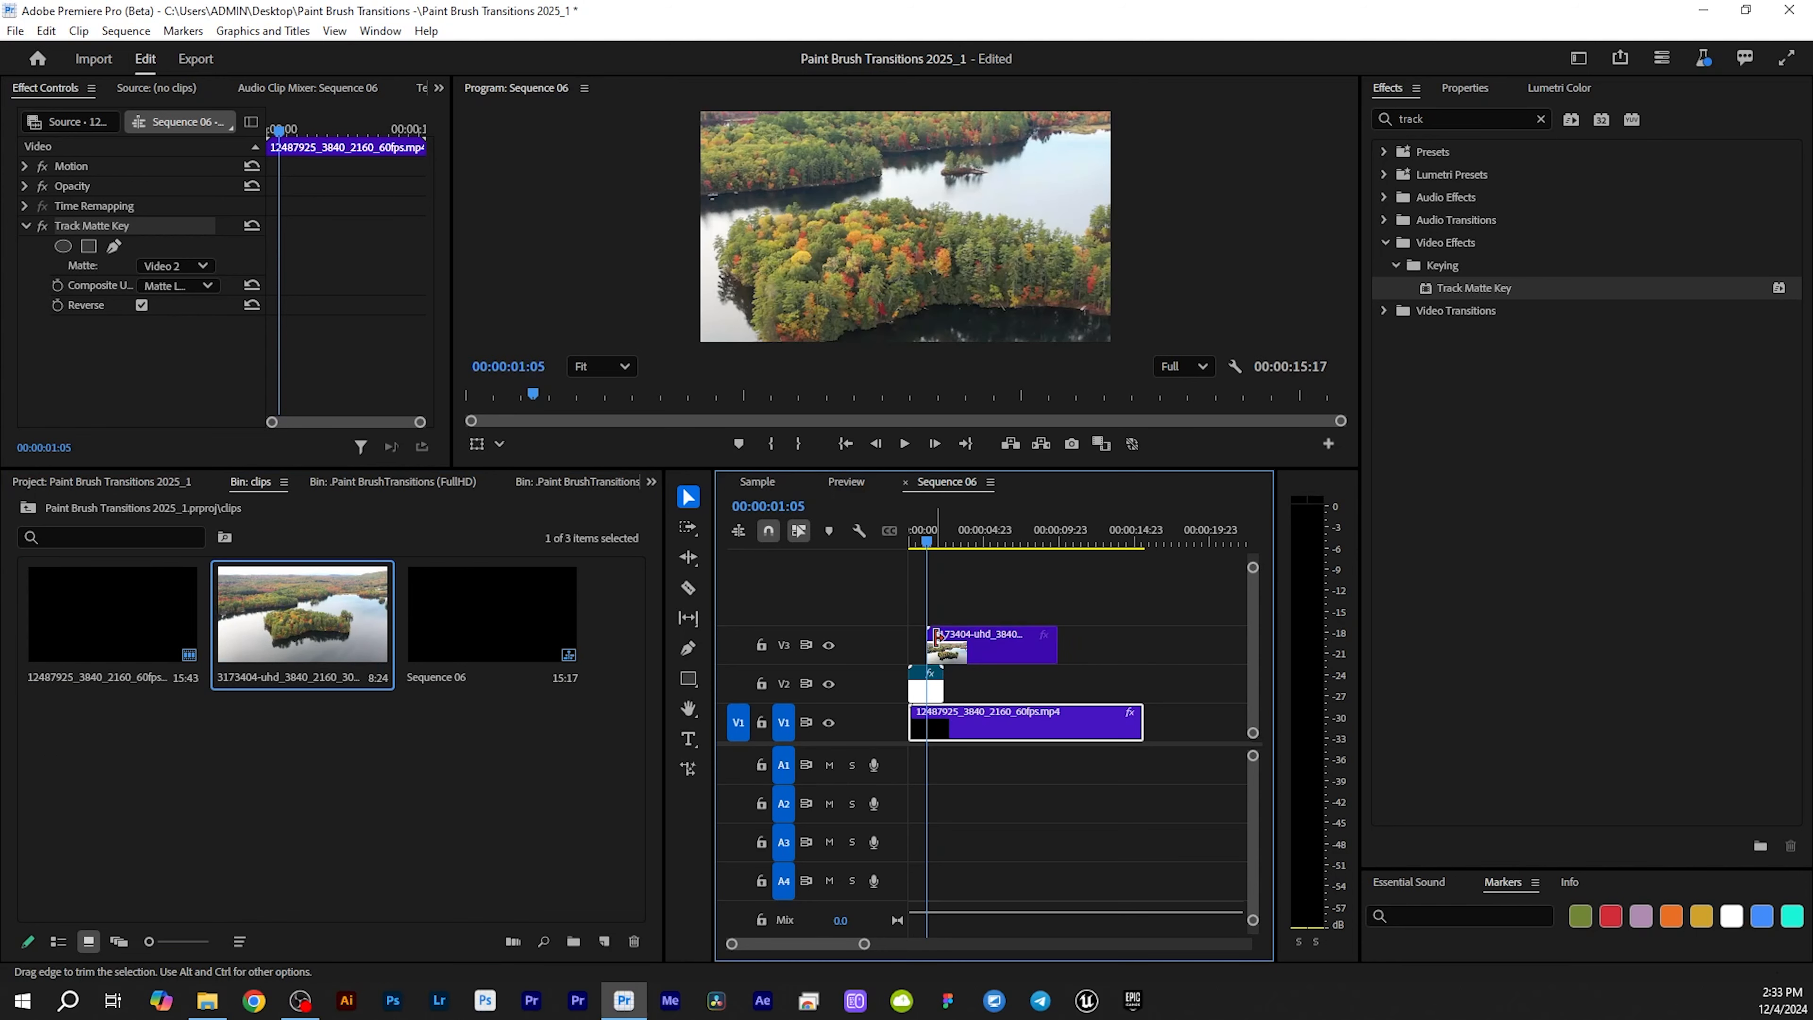
pyautogui.moveTo(927, 541); pyautogui.dragTo(936, 543)
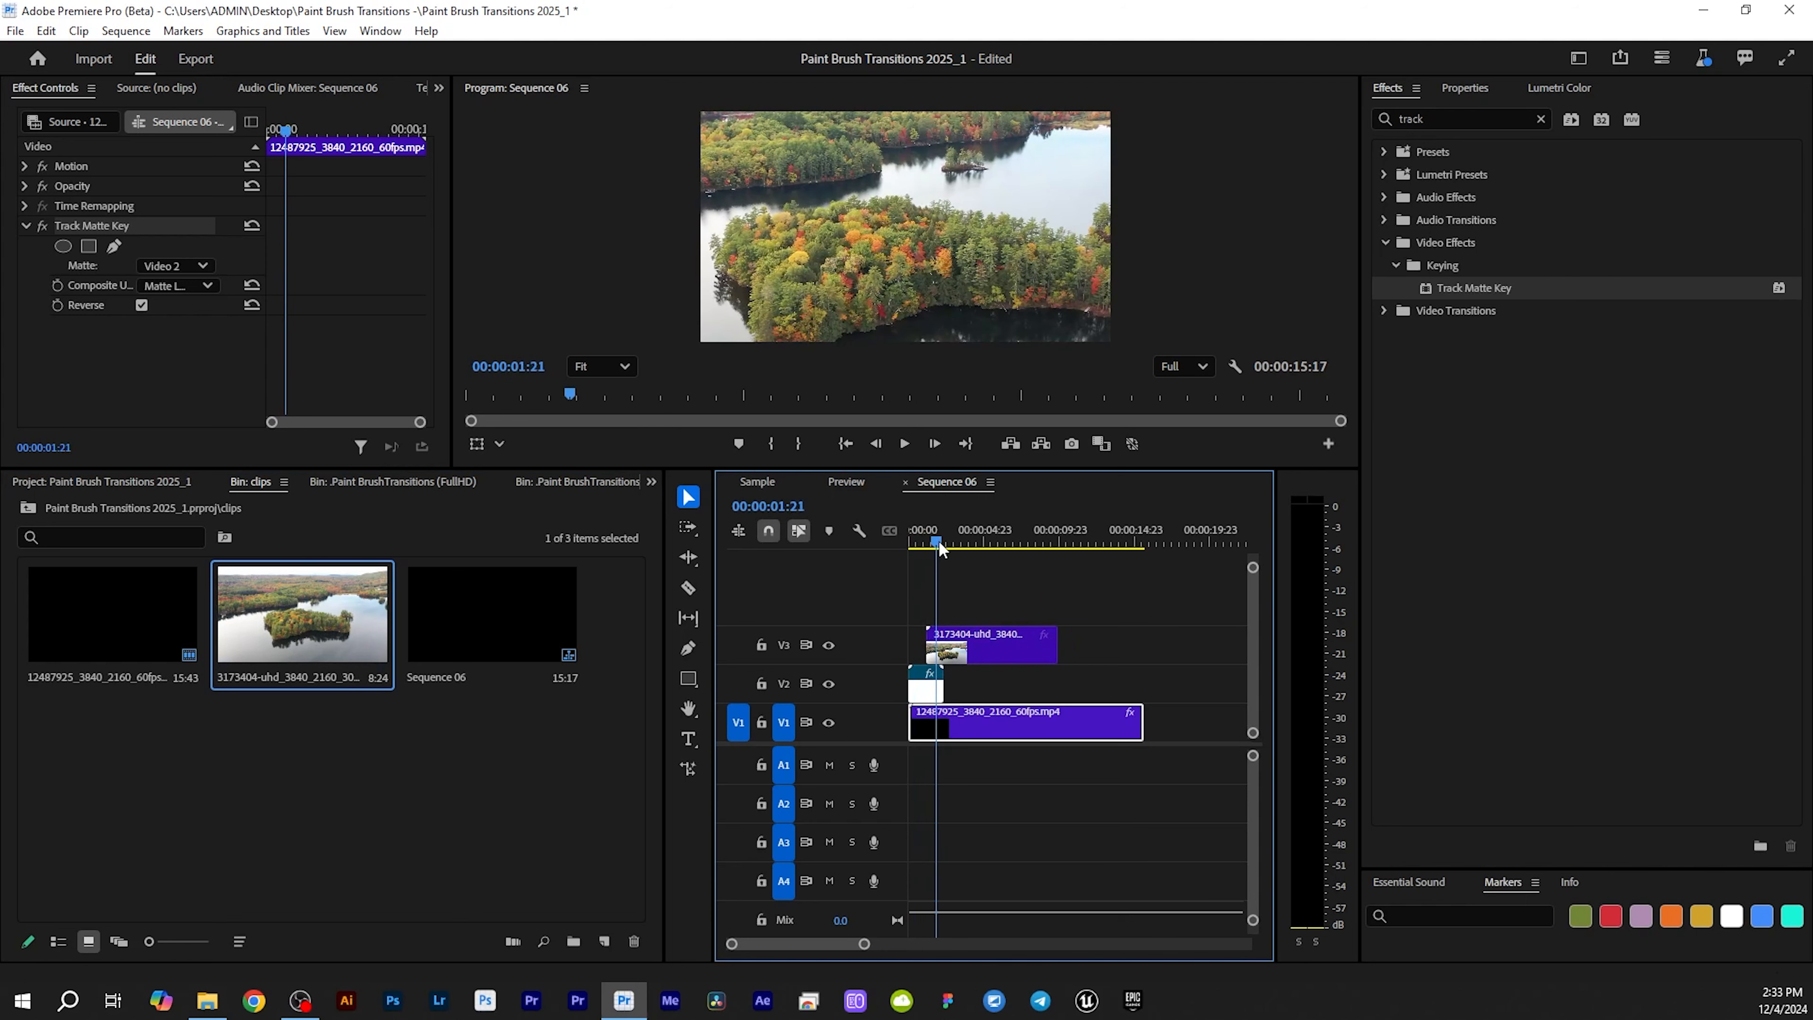
pyautogui.click(953, 635)
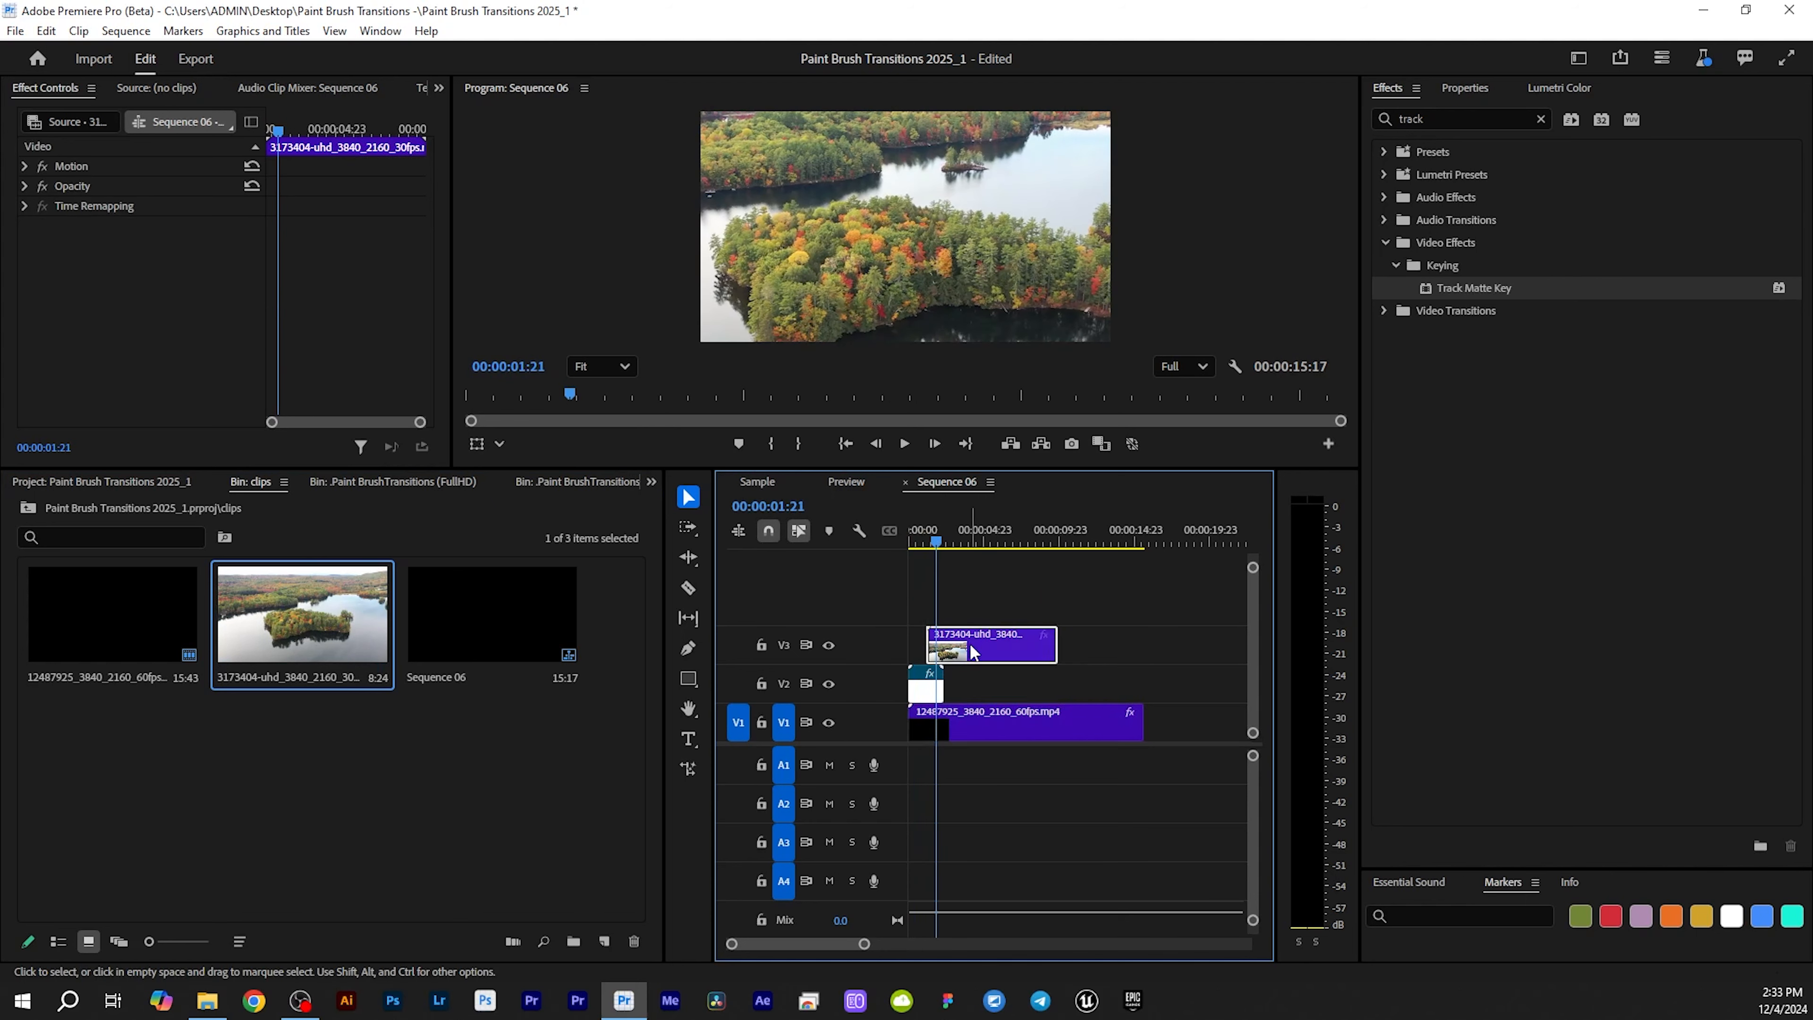
# Step: Place Paint Brush 02 from the 4K transitions bin on a new track V4, at the start of the sequence
pyautogui.click(162, 484)
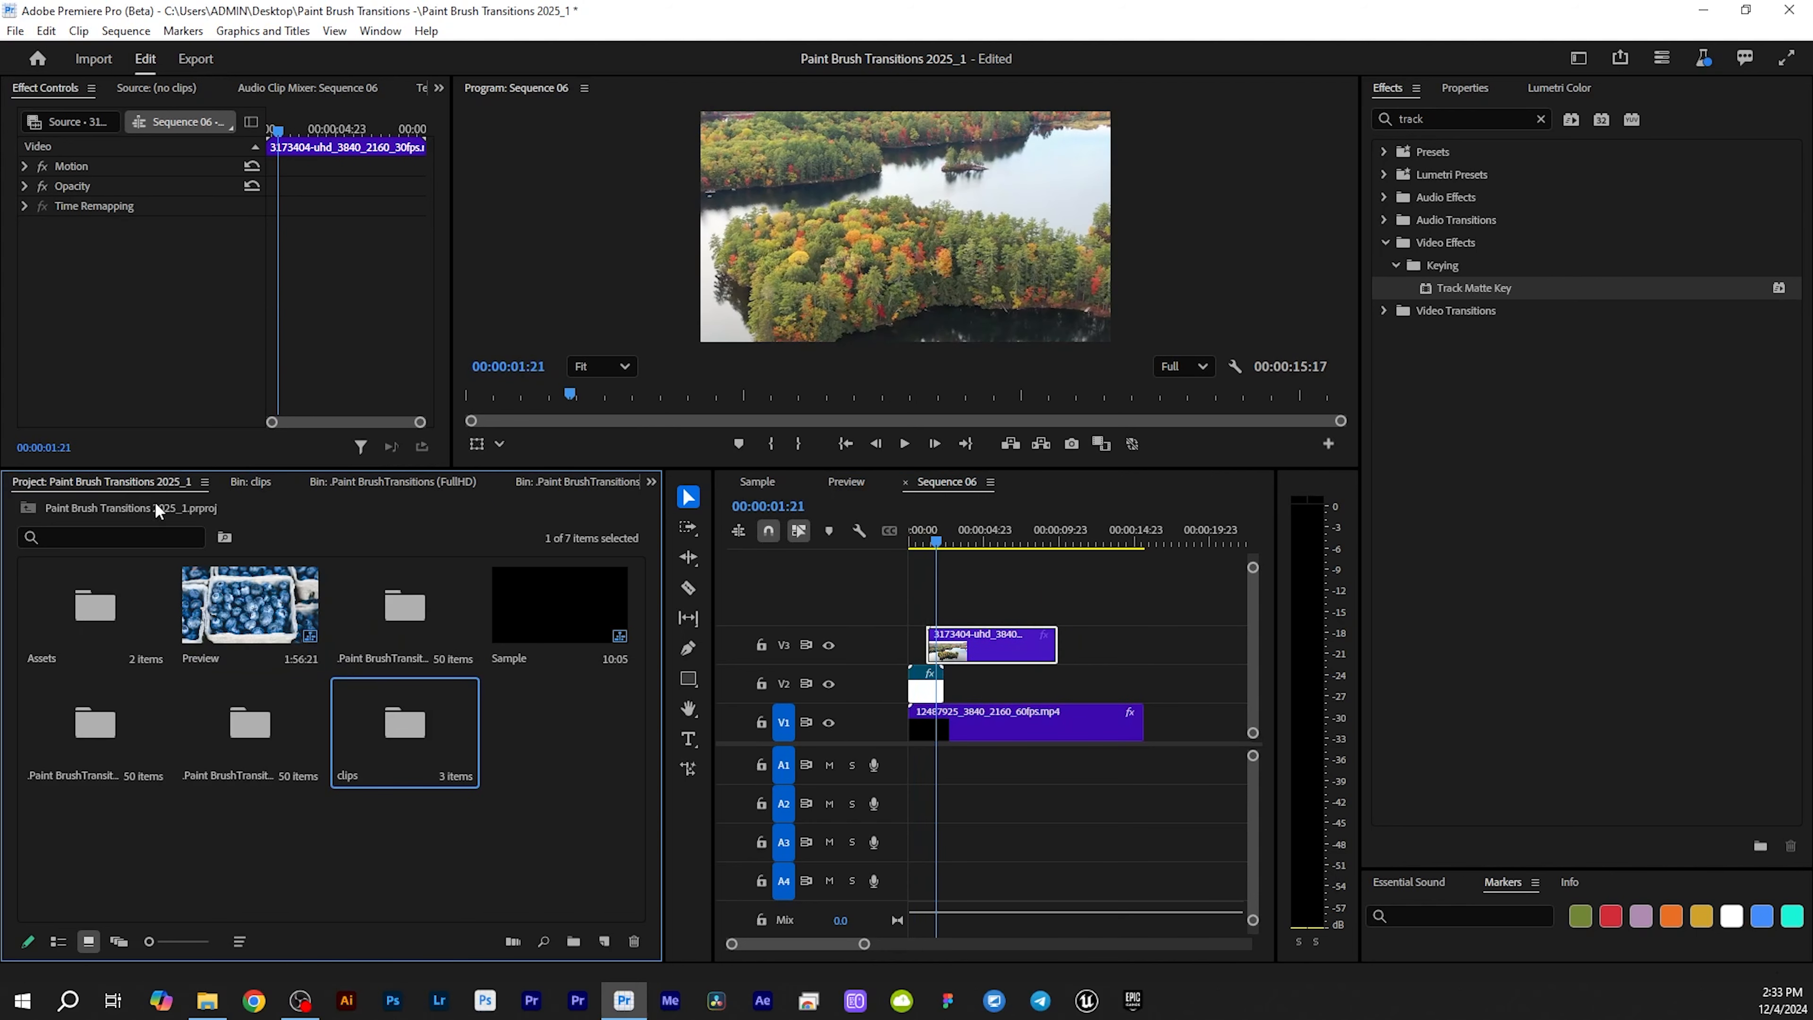
pyautogui.doubleClick(142, 741)
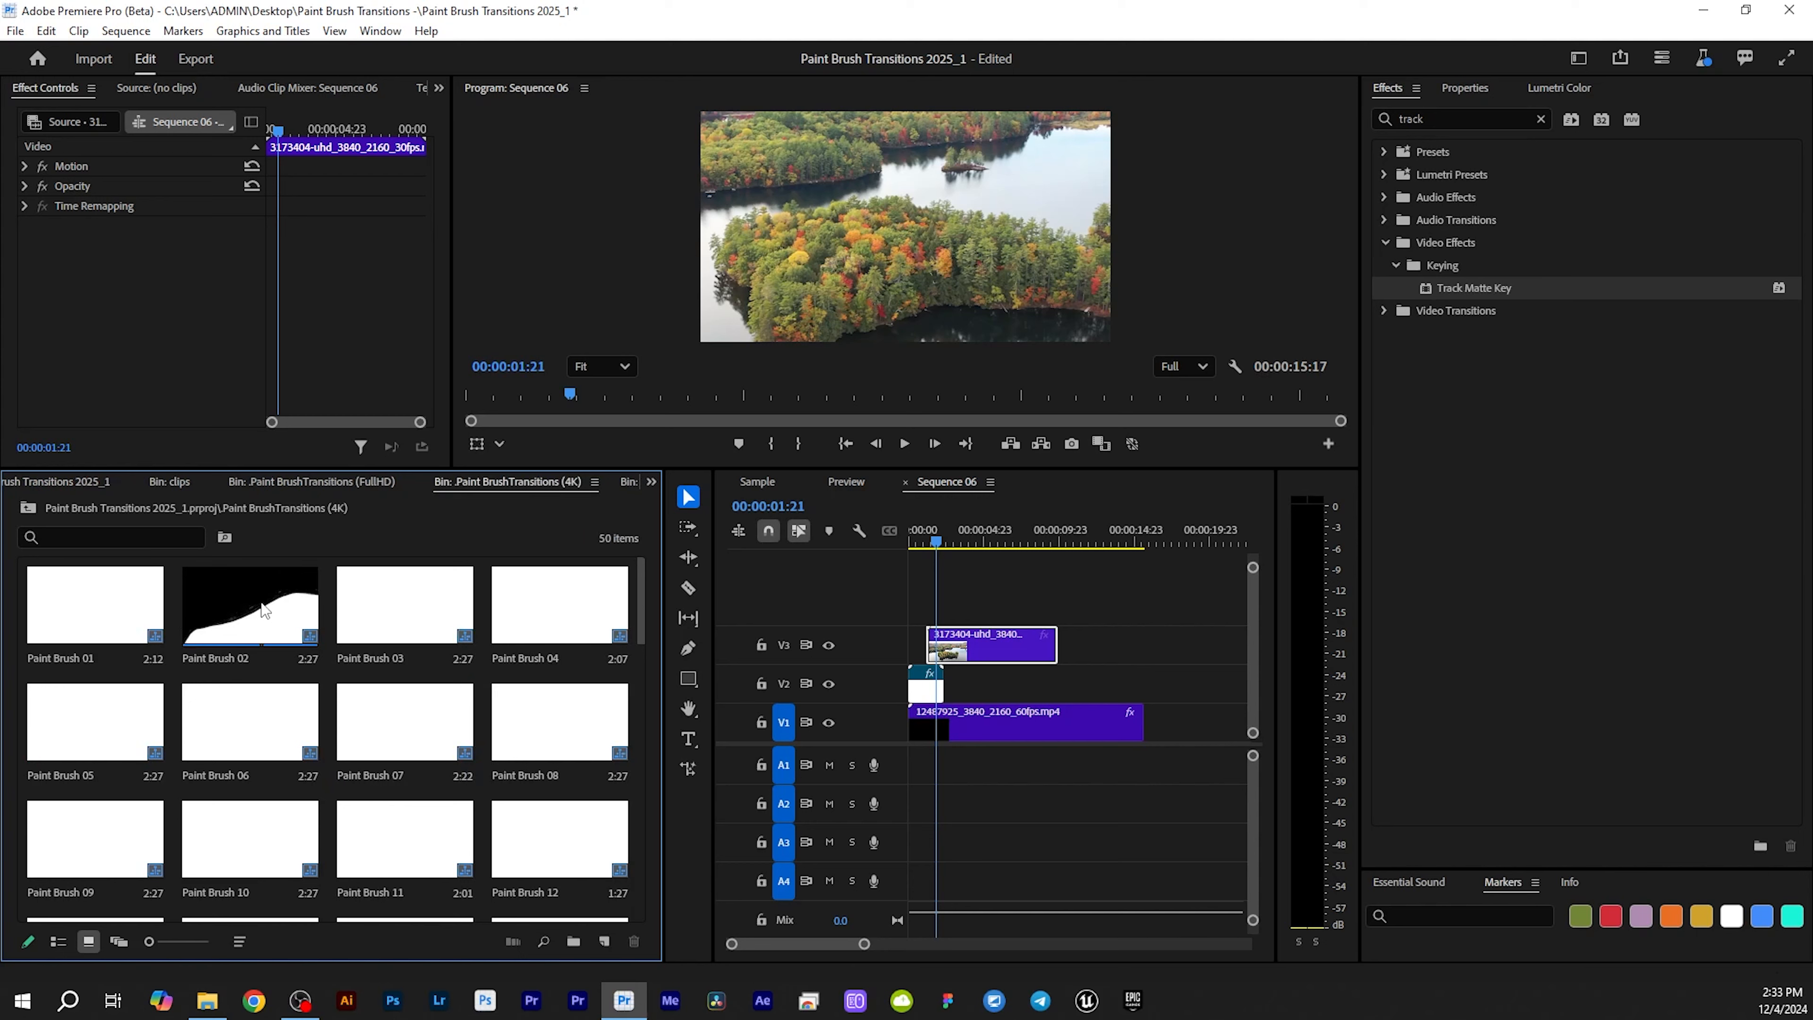
pyautogui.moveTo(264, 610)
pyautogui.mouseDown()
pyautogui.moveTo(247, 592)
pyautogui.moveTo(928, 598)
pyautogui.moveTo(911, 584)
pyautogui.mouseUp()
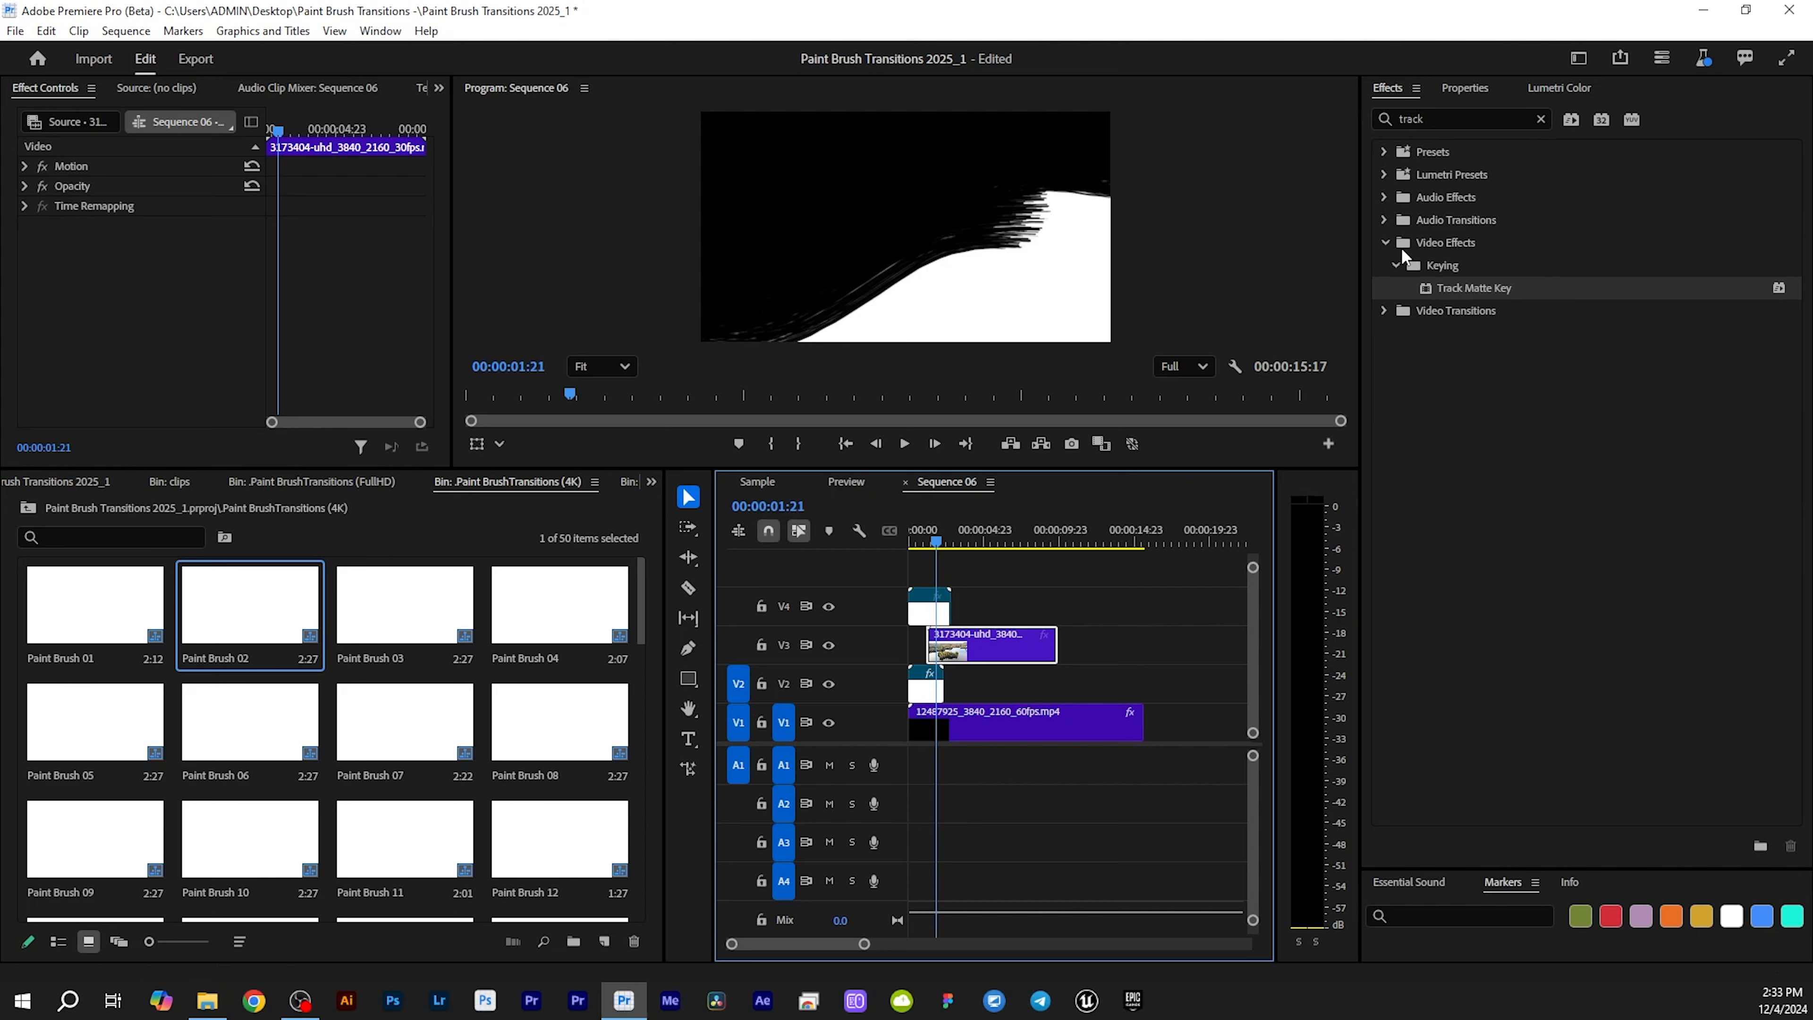
# Step: Apply Track Matte Key to the V3 clip, with Reverse on, Matte Luma compositing and Video 4 as the matte
pyautogui.moveTo(1437, 284); pyautogui.dragTo(1016, 636)
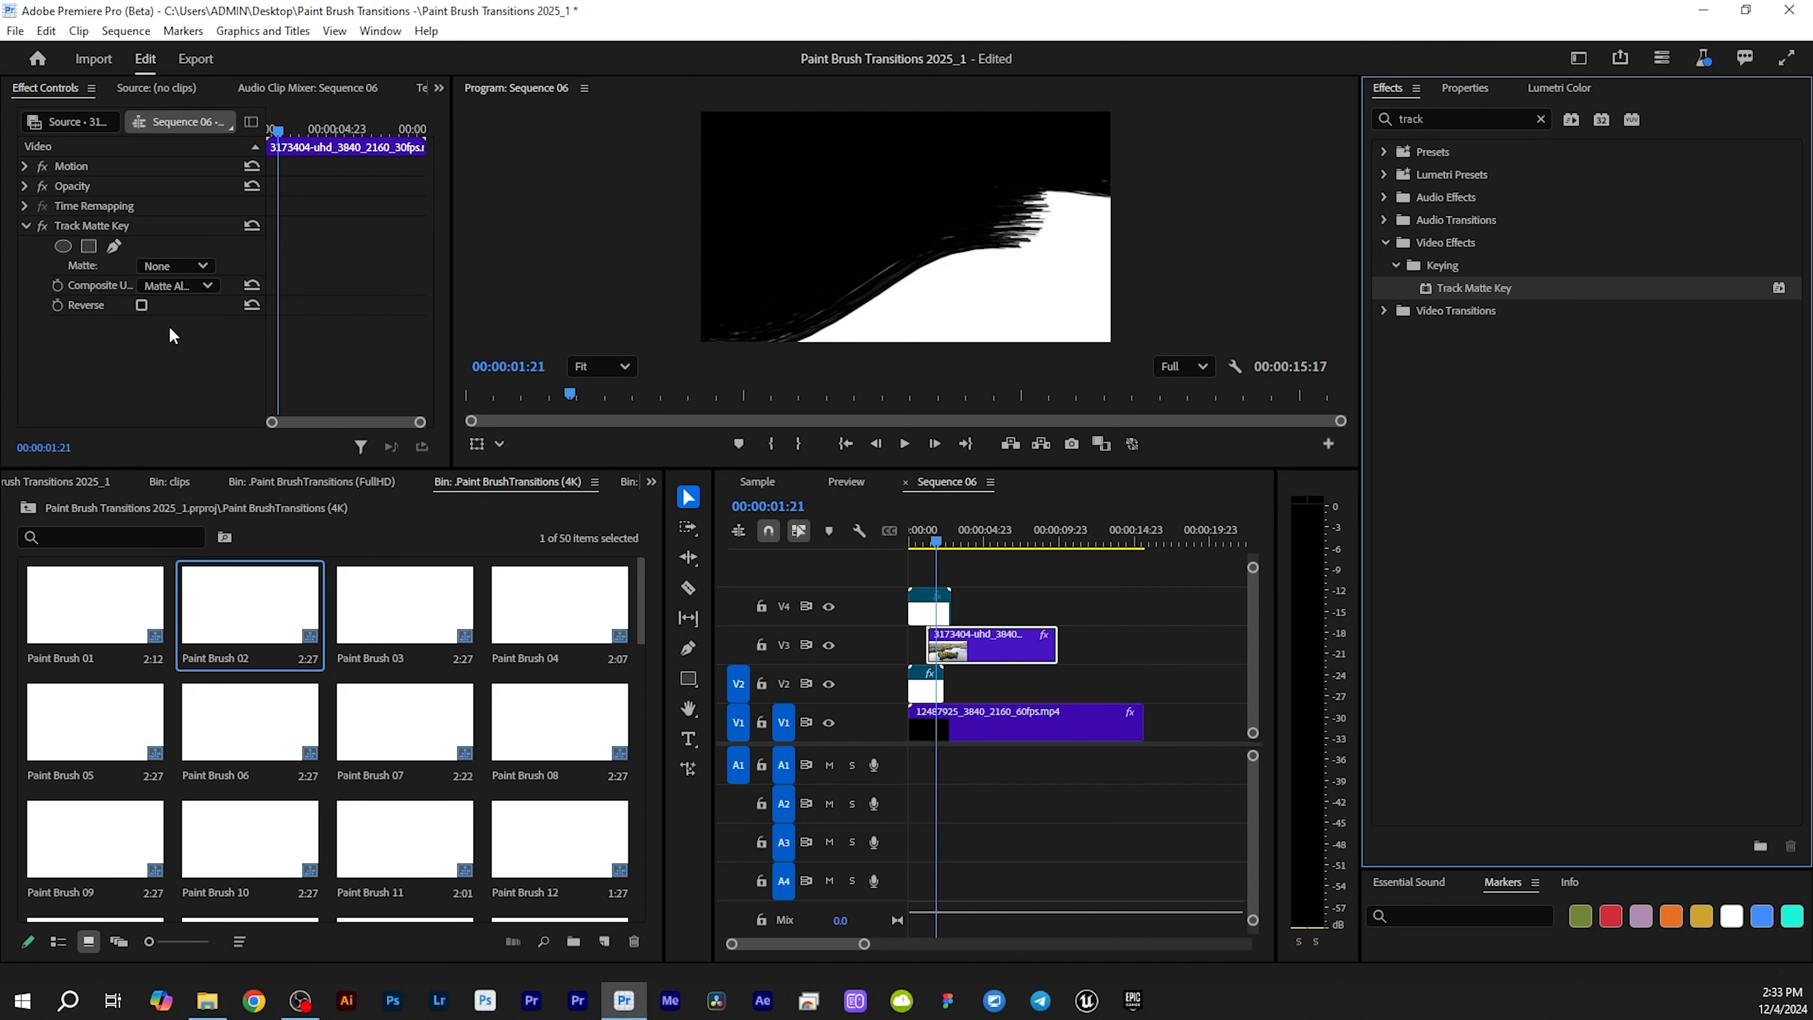
pyautogui.click(177, 285)
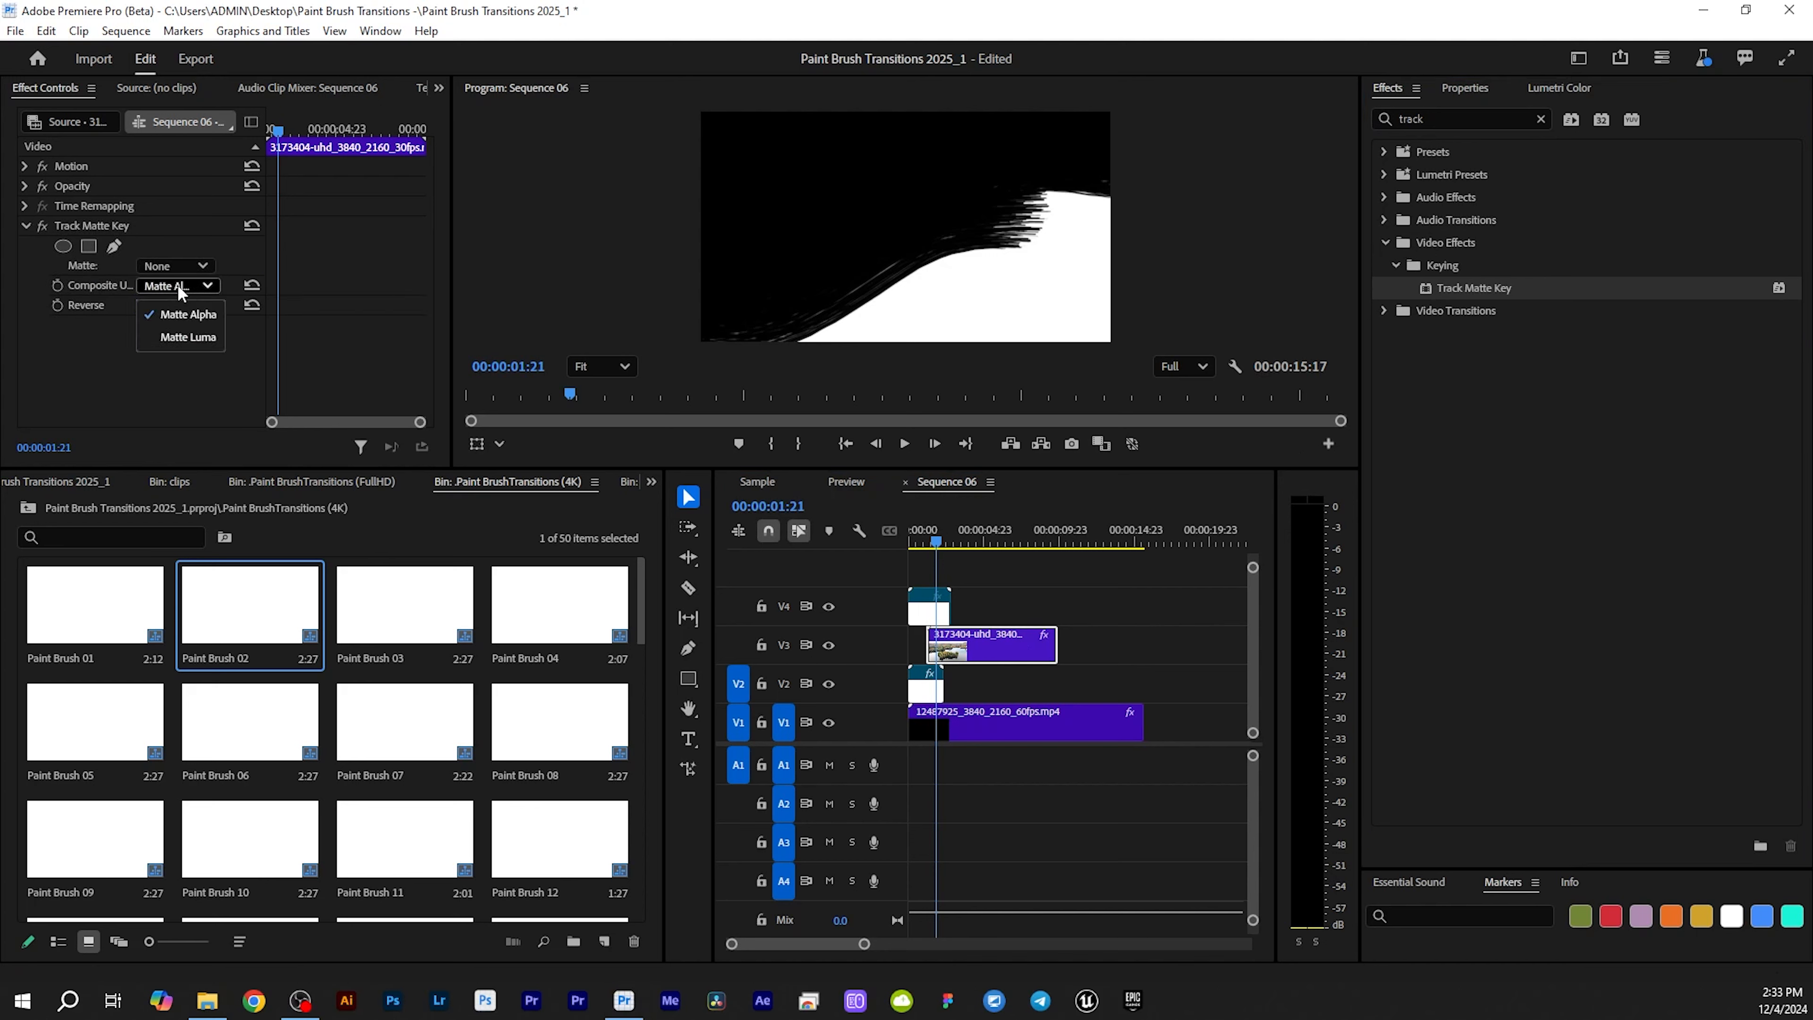
pyautogui.click(193, 340)
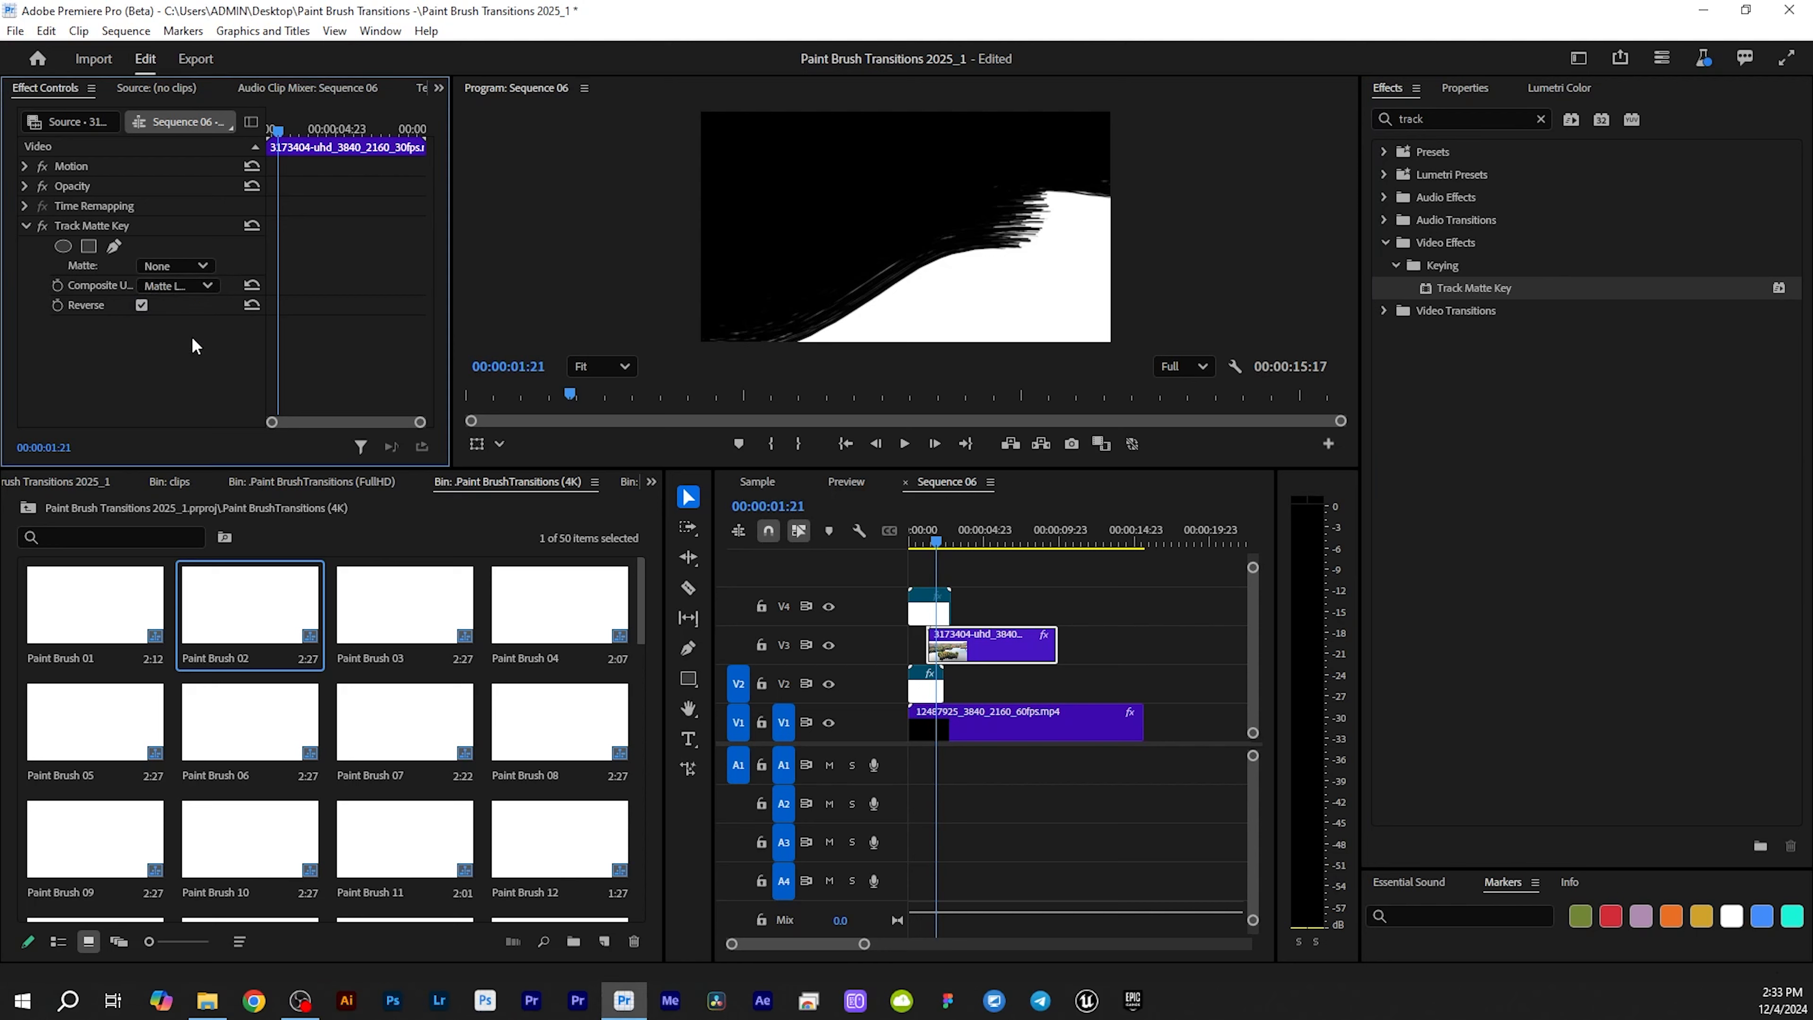
pyautogui.click(197, 277)
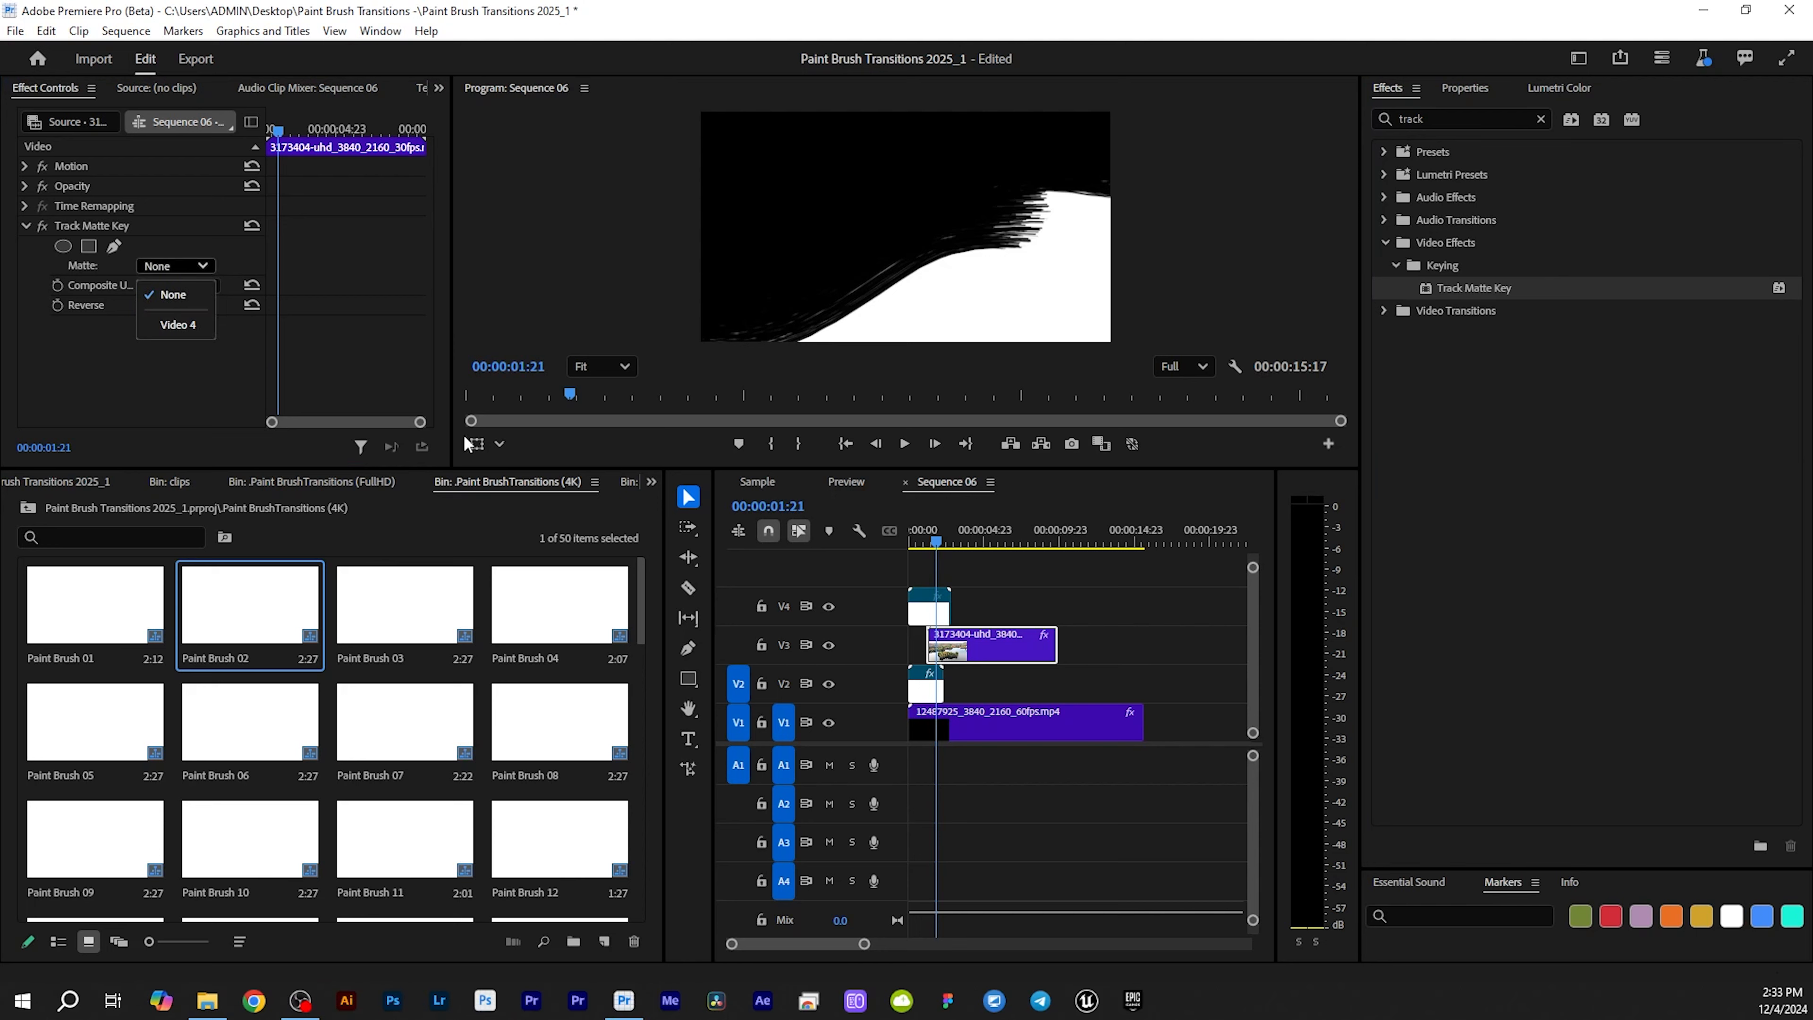
pyautogui.click(202, 325)
# Step: Move the V3 clip and the V4 brush clip to start where the V2 brush ends, and play back the transition, parking at 00:00:04:12
pyautogui.click(916, 541)
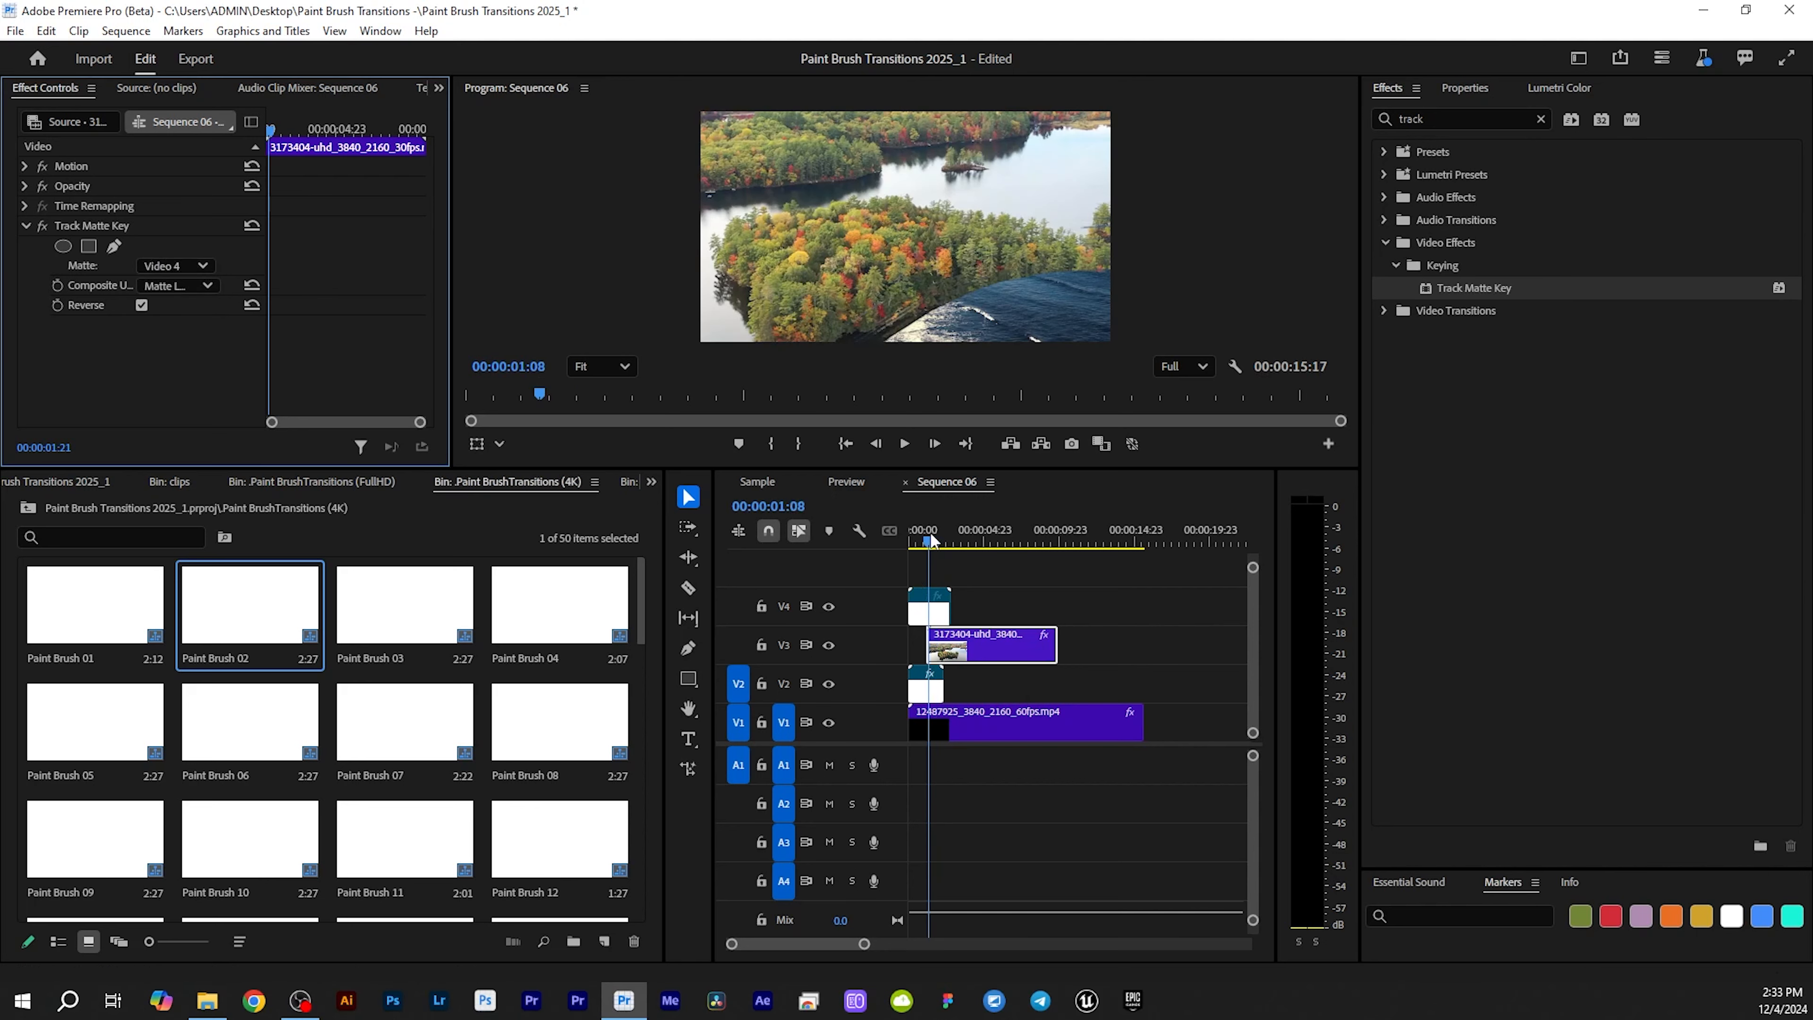
pyautogui.moveTo(919, 543); pyautogui.dragTo(923, 543)
pyautogui.moveTo(928, 612)
pyautogui.mouseDown()
pyautogui.moveTo(989, 668)
pyautogui.moveTo(949, 614)
pyautogui.moveTo(958, 631)
pyautogui.mouseUp()
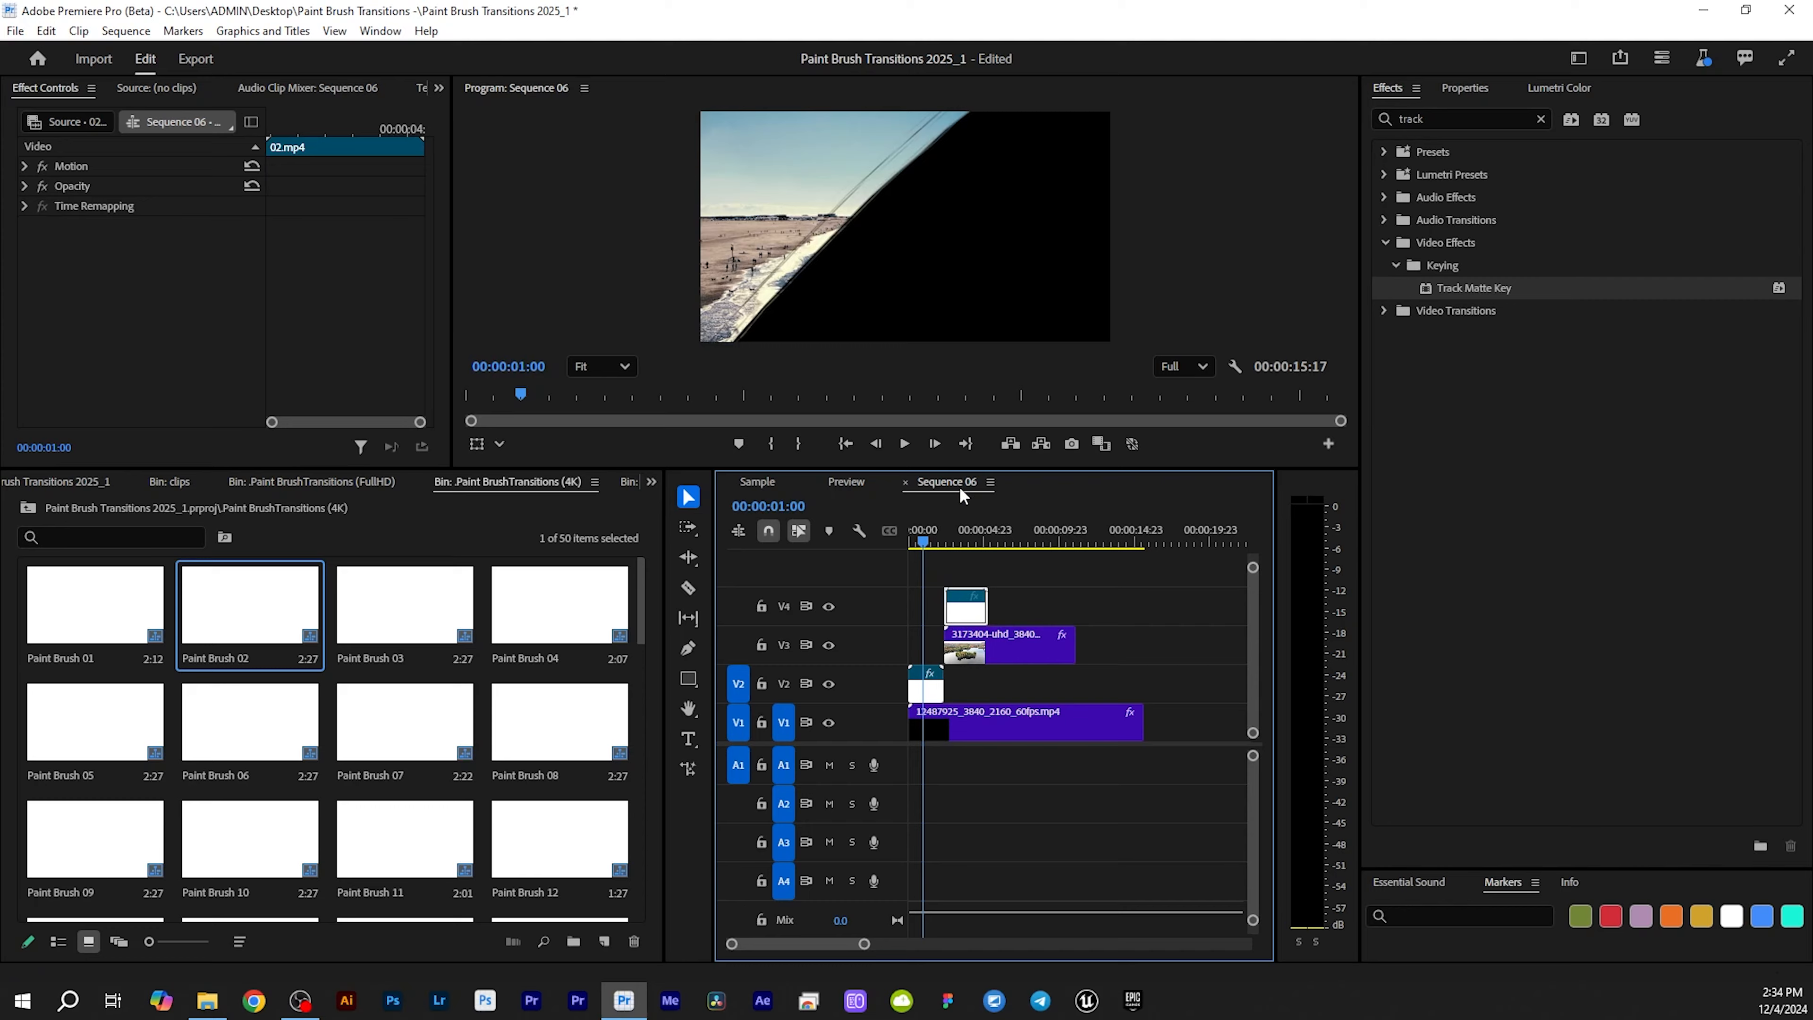
pyautogui.click(904, 444)
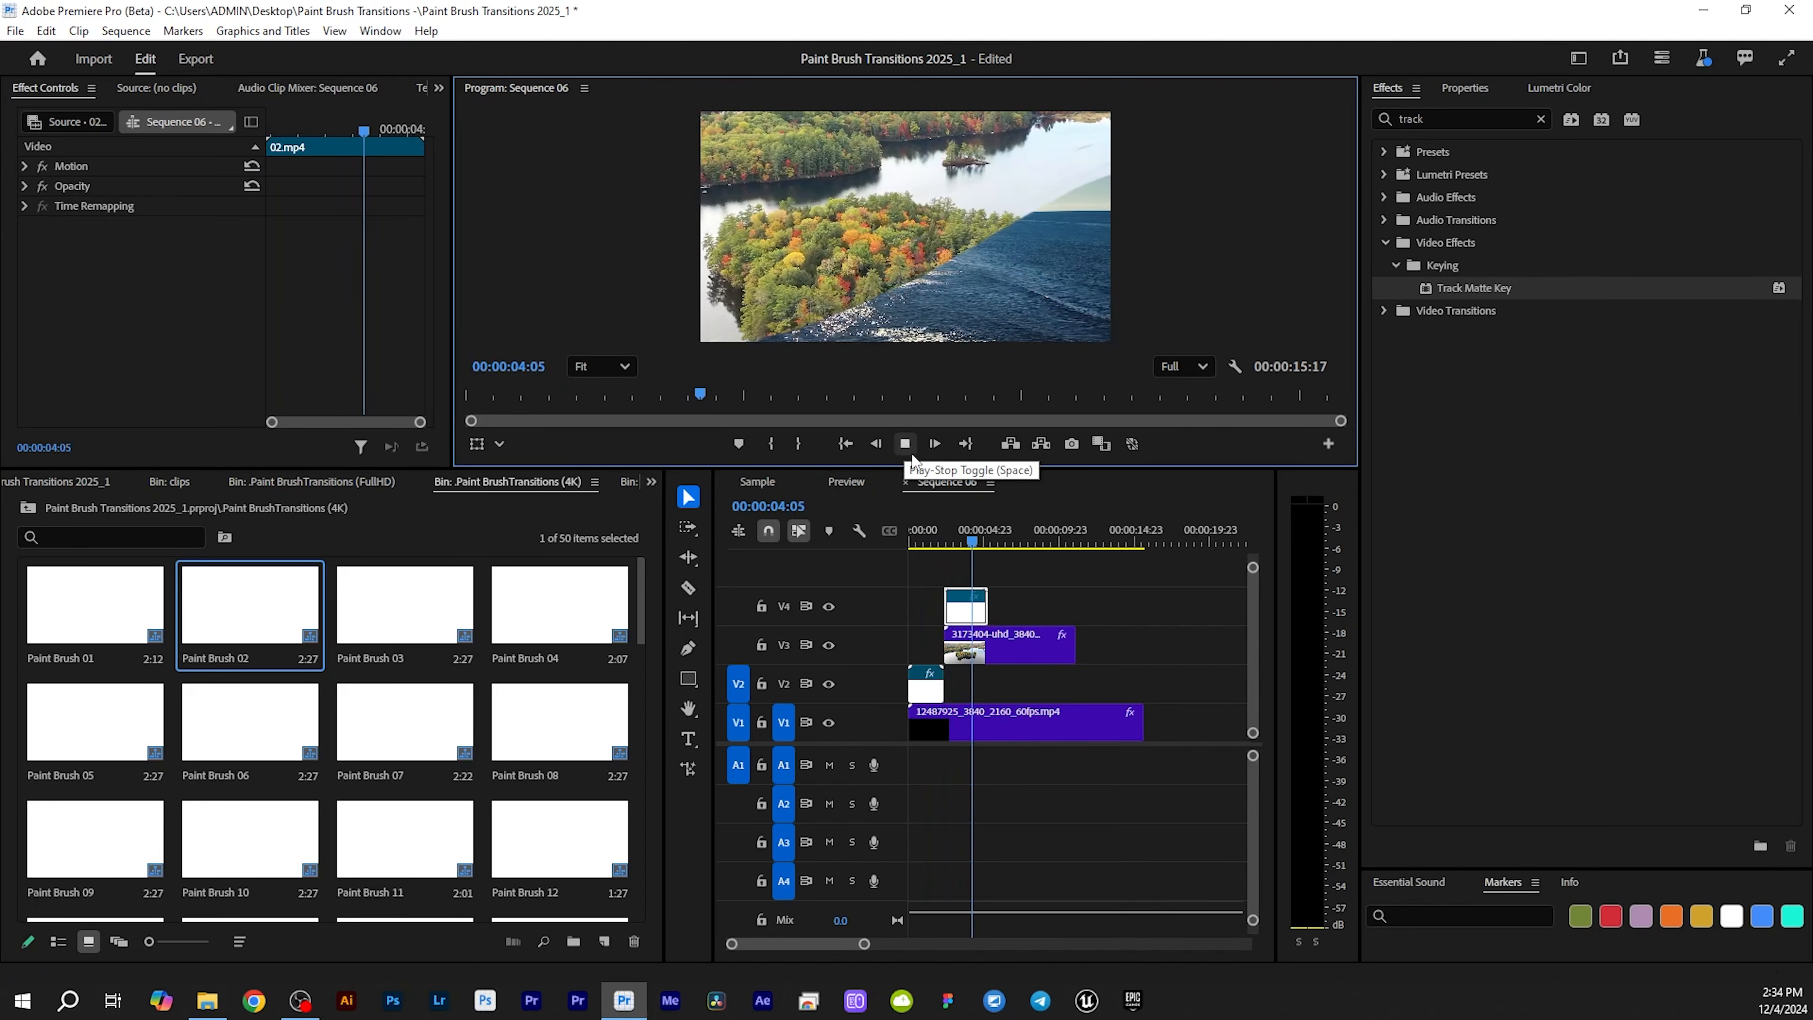
pyautogui.moveTo(986, 523)
pyautogui.mouseDown()
pyautogui.moveTo(923, 541)
pyautogui.moveTo(975, 553)
pyautogui.mouseUp()
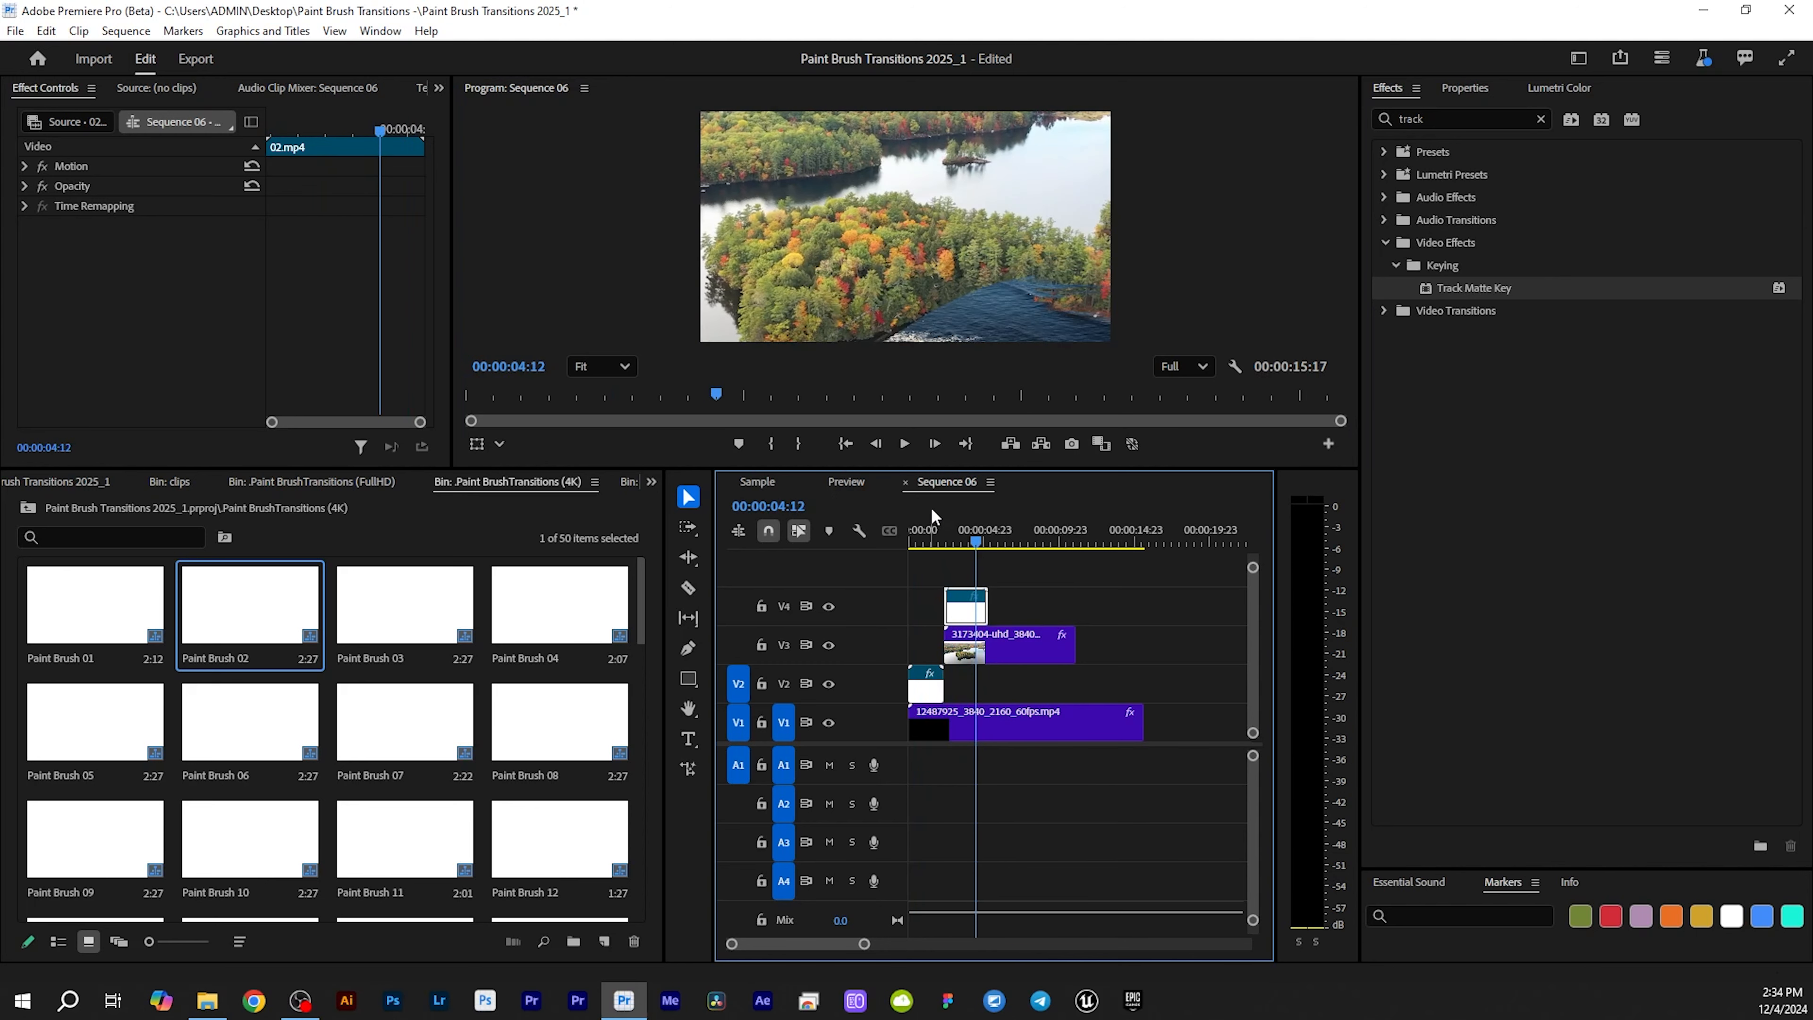